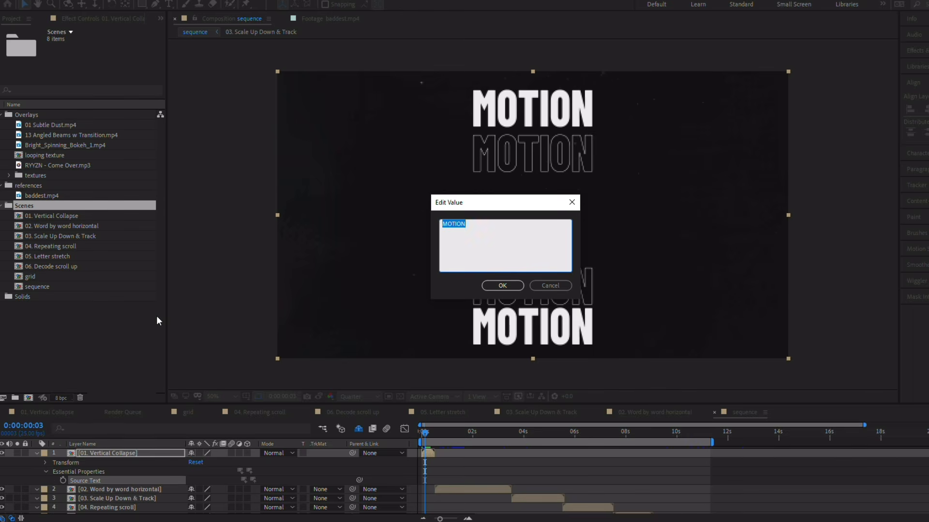
Step: Replace the source text of the 01. Vertical Collapse layer with MUFFINS
click(505, 286)
right_click(154, 480)
click(190, 323)
text(MUFFINS)
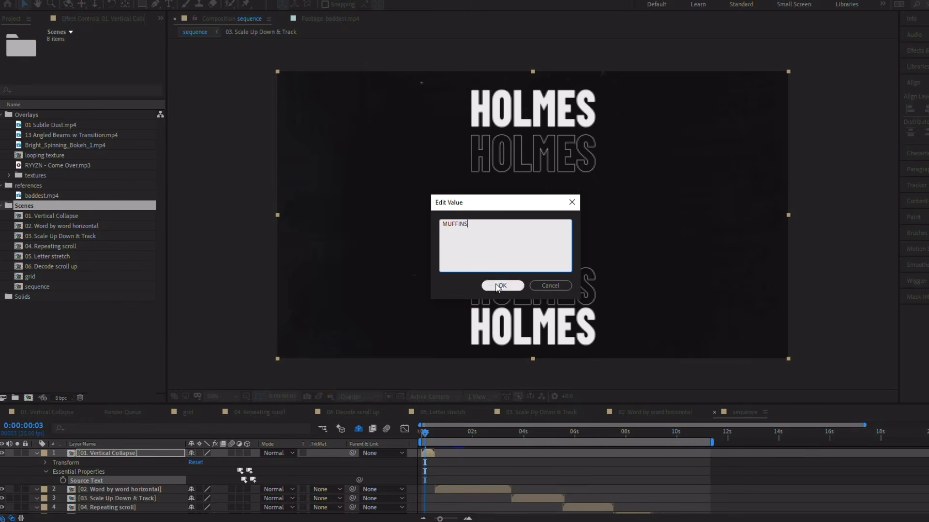
click(506, 285)
Step: Change the source text of the 01. Vertical Collapse layer to RUSTY NAILS
right_click(98, 482)
click(147, 327)
text(RUSTY NAILS)
click(505, 285)
Step: Change the source text of the 01. Vertical Collapse layer to CAT GIFS
right_click(98, 482)
click(130, 327)
text(CAT GIFS)
click(506, 286)
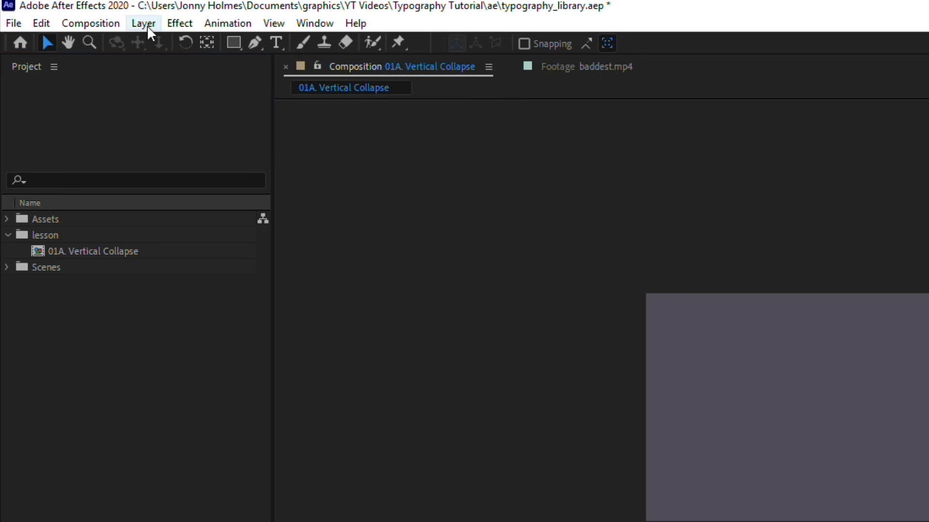
Step: Create a 1920 x 1080 px solid named bg with the dark colour 181818 and lock its layer
click(147, 25)
mouse_move(159, 39)
click(433, 60)
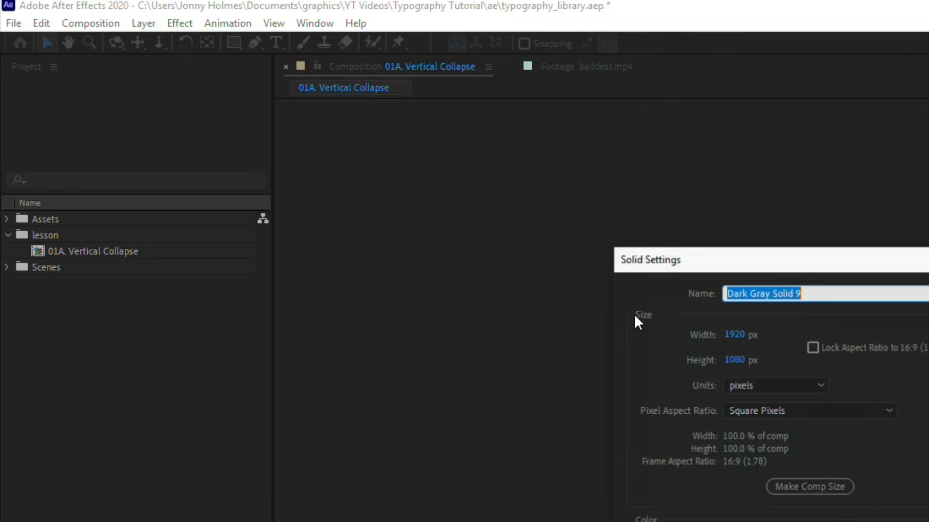
click(801, 521)
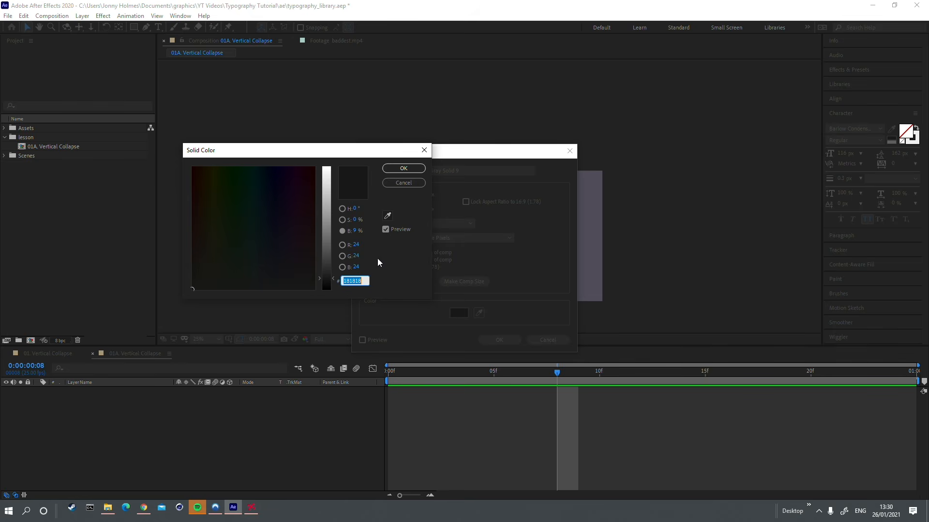
click(411, 168)
text(bg)
click(500, 340)
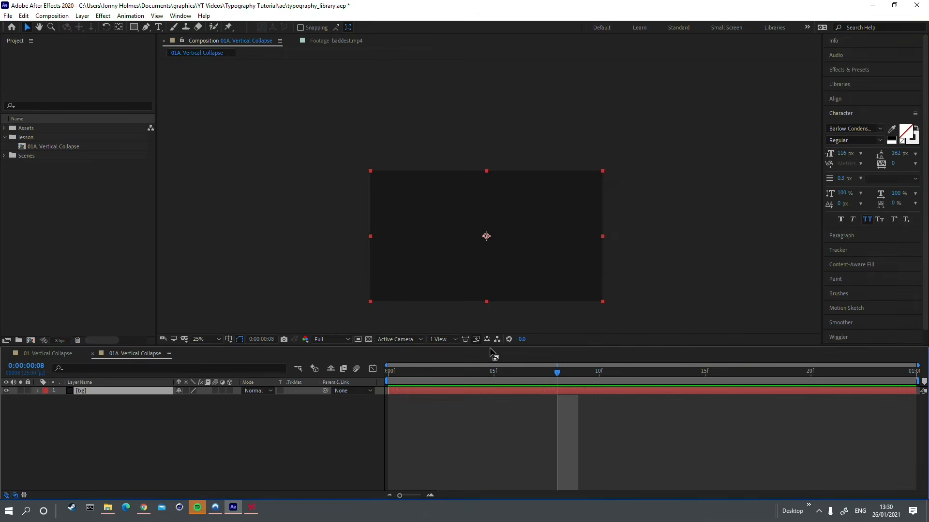
click(28, 390)
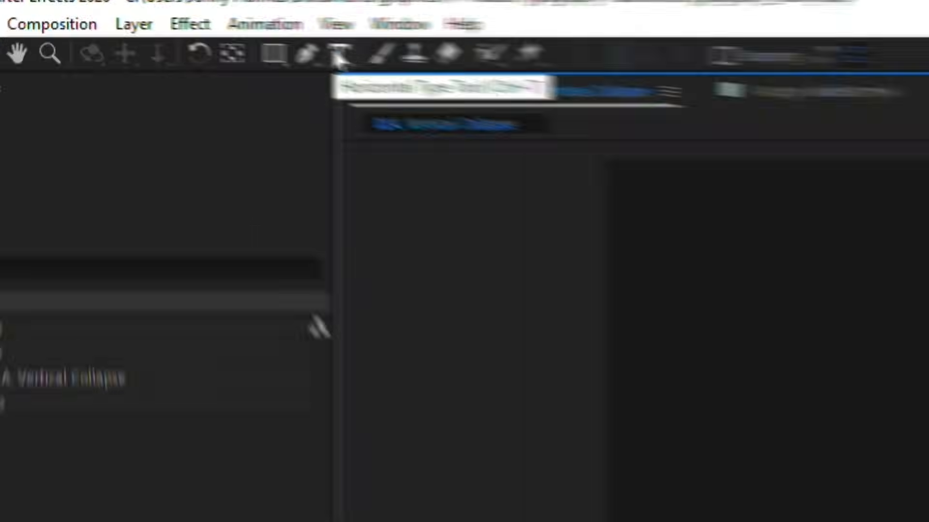
Step: Add a text layer reading "motion" to the 01A. Vertical Collapse composition
click(158, 27)
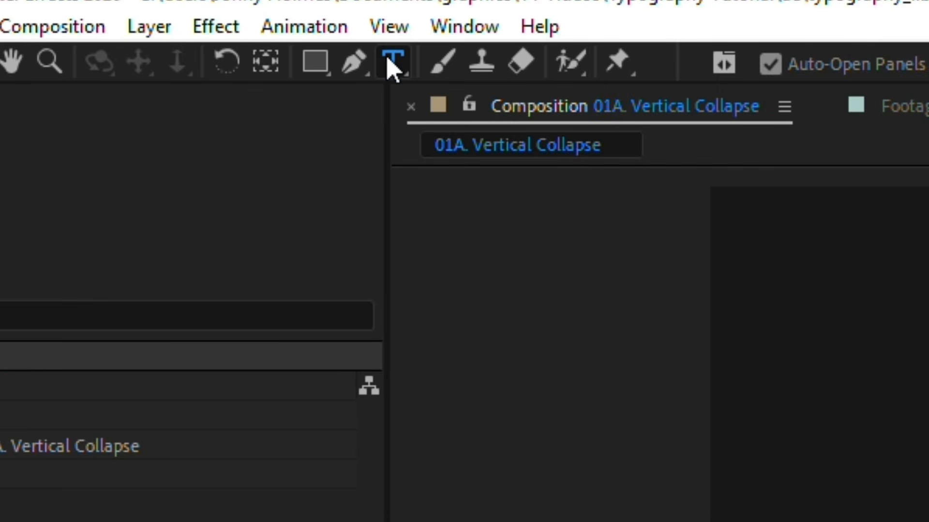
click(432, 196)
text(motion)
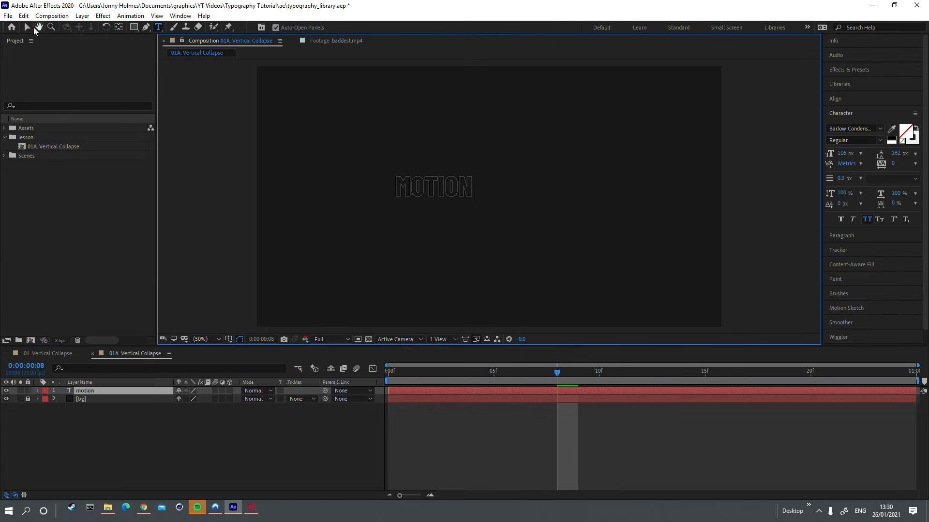
click(30, 28)
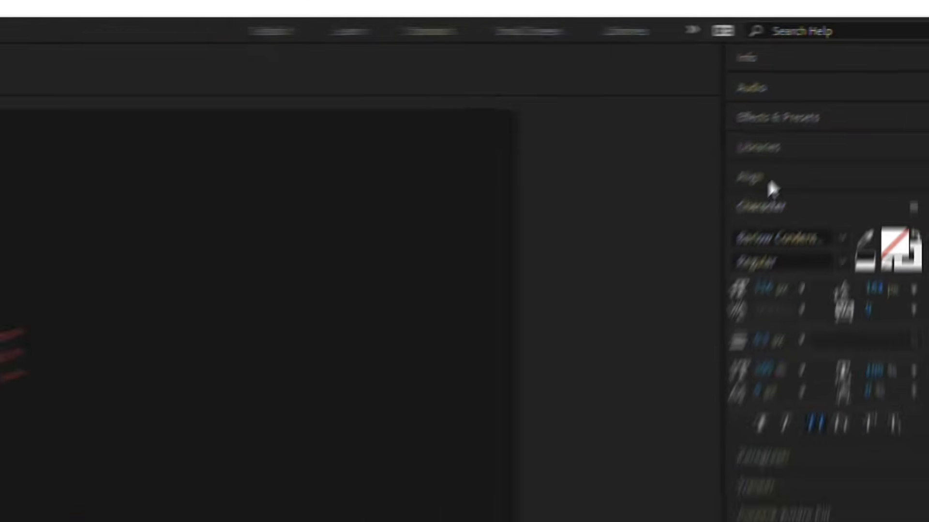
Step: Centre the motion text's paragraph alignment and move its anchor point to the middle of the letters
click(844, 100)
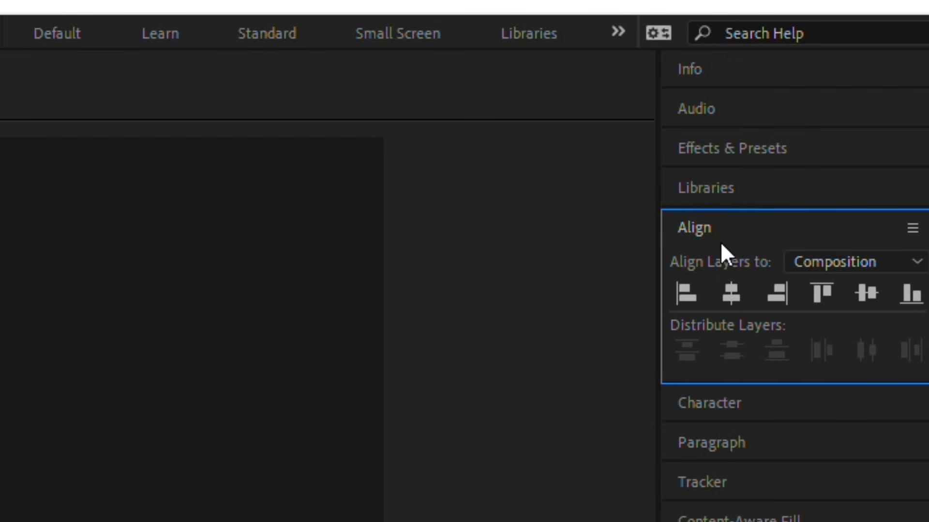
click(721, 403)
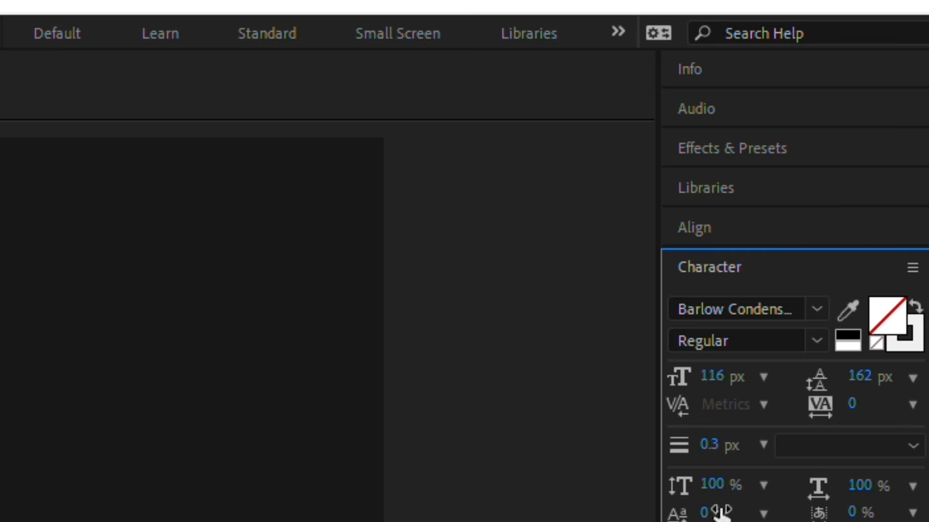
key(ctrl+7)
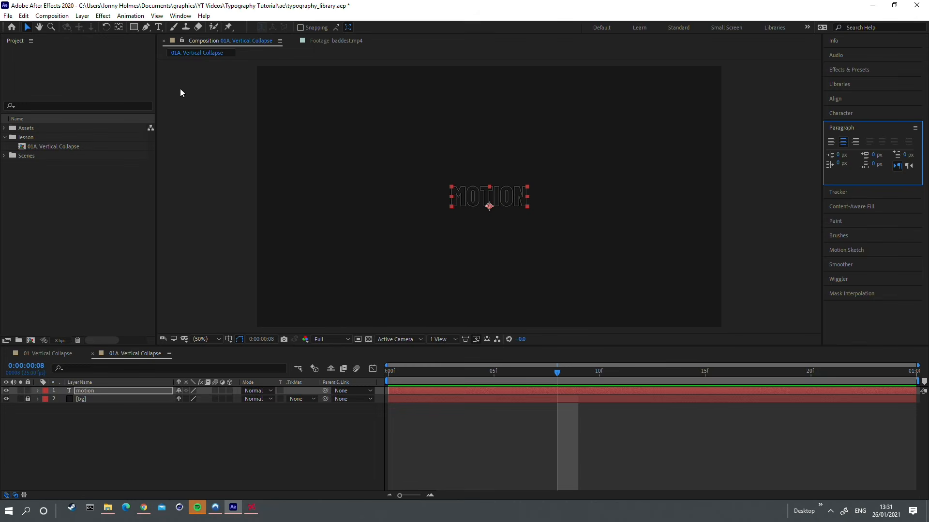
click(119, 27)
key(ctrl+alt+Home)
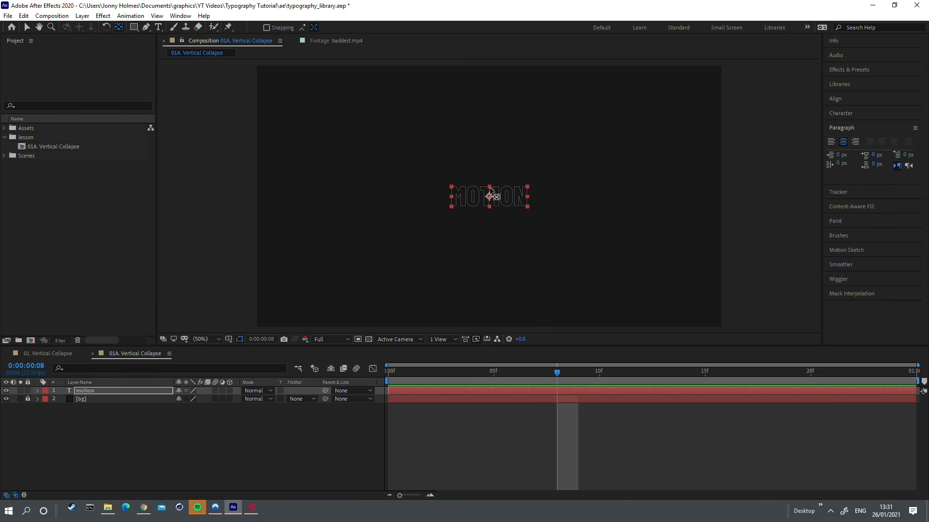
key(v)
Step: Scale the motion text to 164% and give it a solid off-white fill
scroll(489, 197, up, 2)
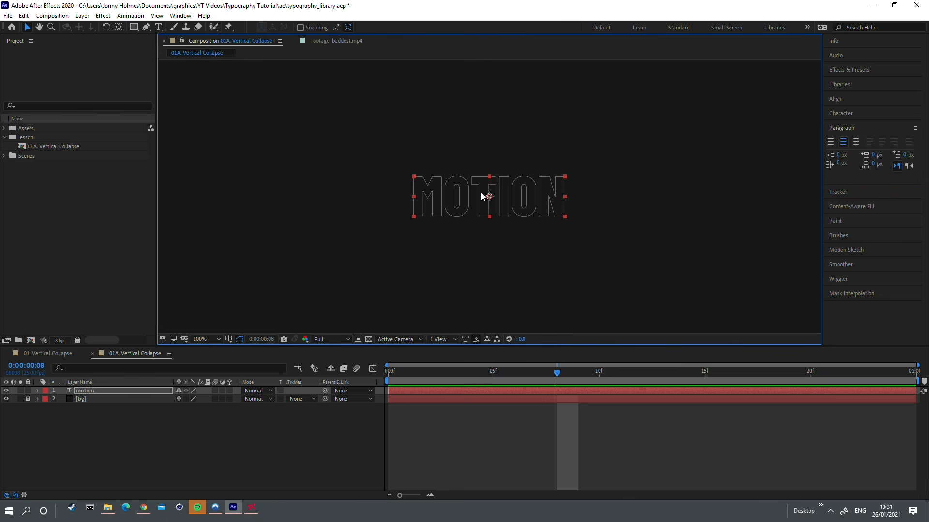
scroll(484, 196, down, 2)
key(s)
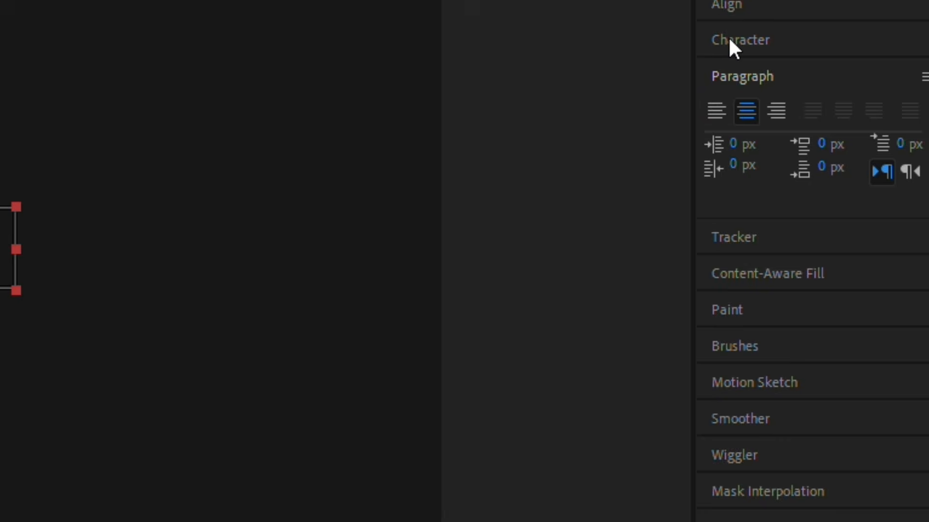
click(728, 38)
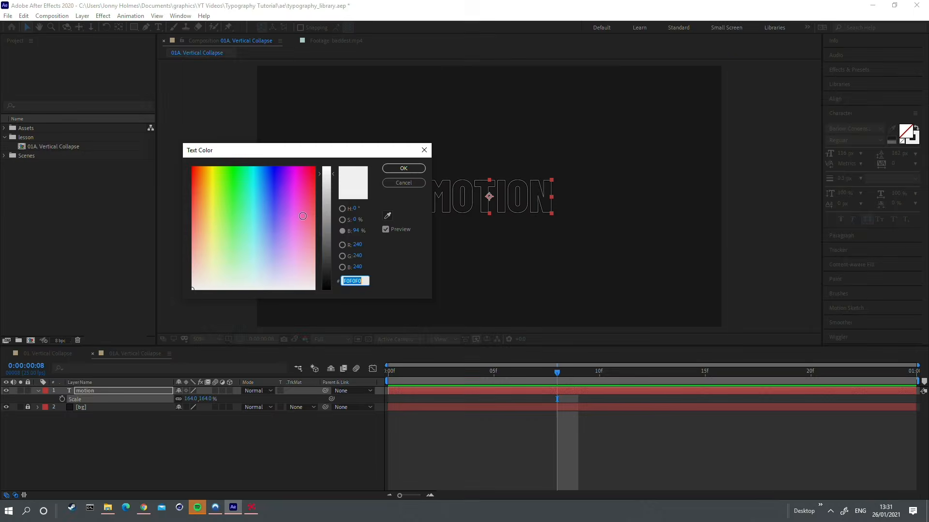
click(402, 168)
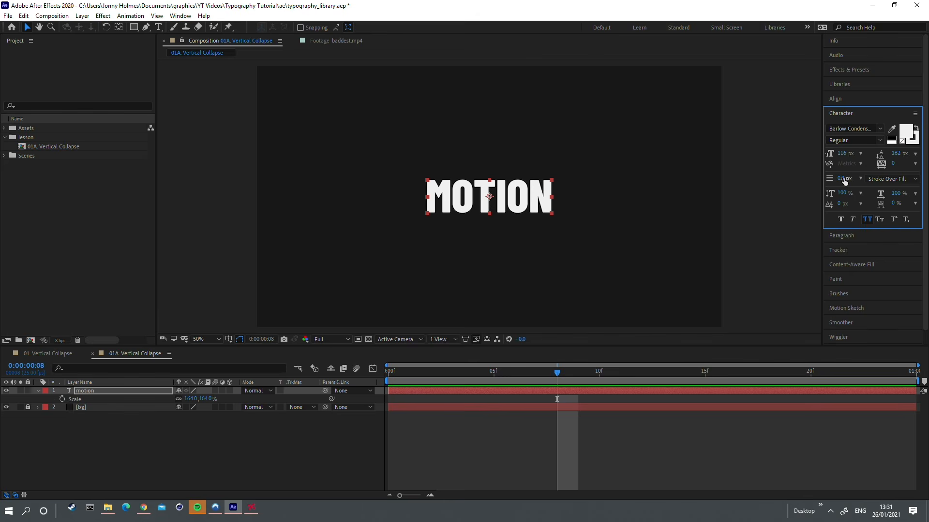
Step: Check the duration in the composition settings of 01A. Vertical Collapse
right_click(38, 146)
click(52, 151)
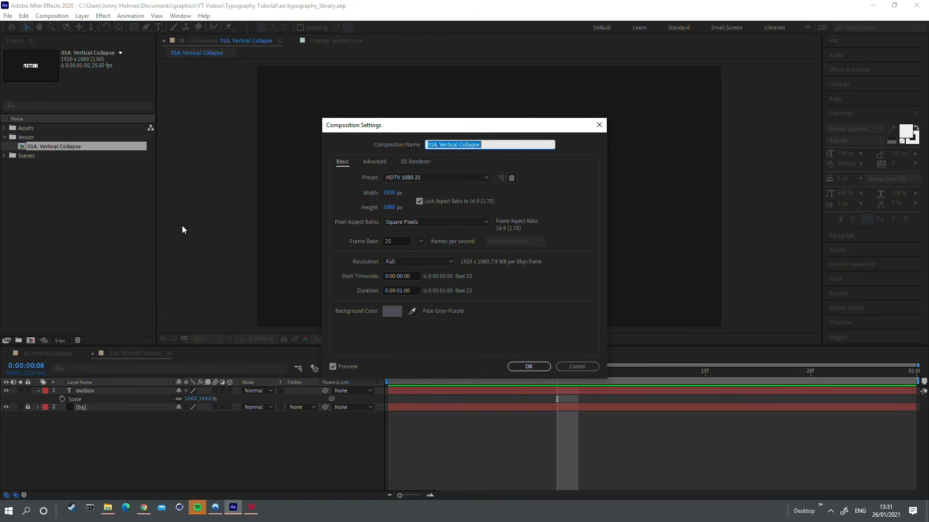
click(402, 292)
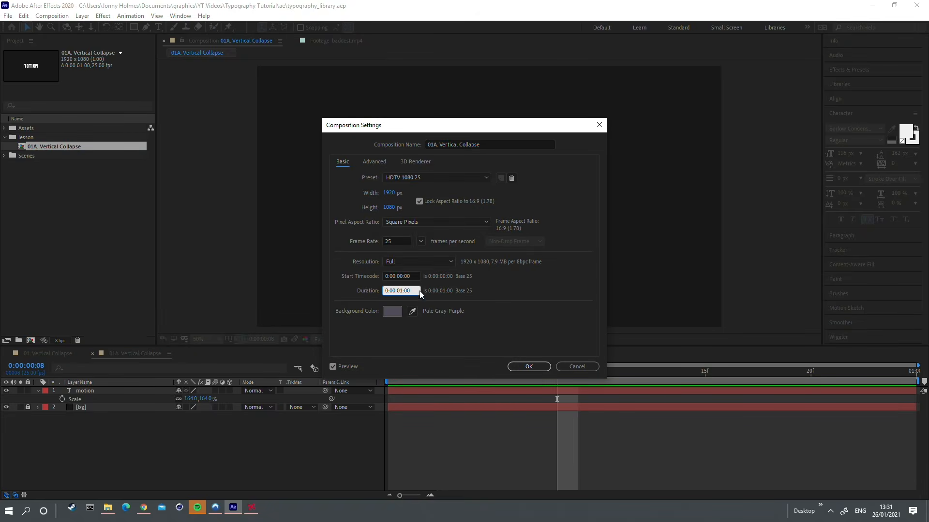
click(529, 367)
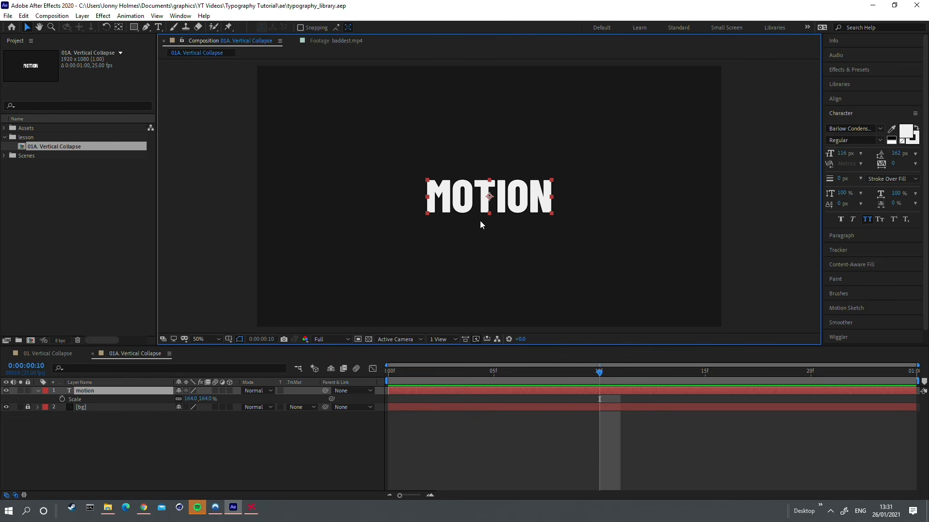
Step: Duplicate the motion text layer twice and place one copy directly below and one directly above the original
key(ctrl+d)
key(ctrl+d)
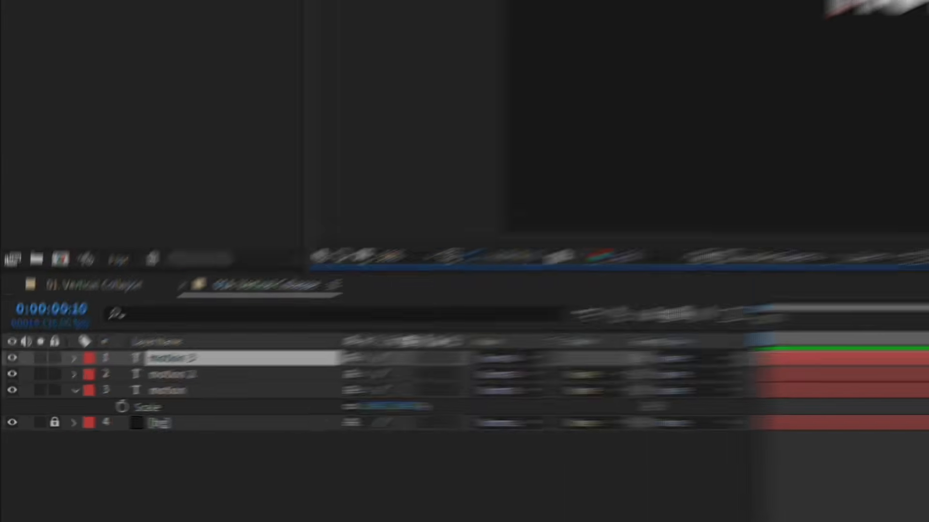
drag(521, 200, 521, 240)
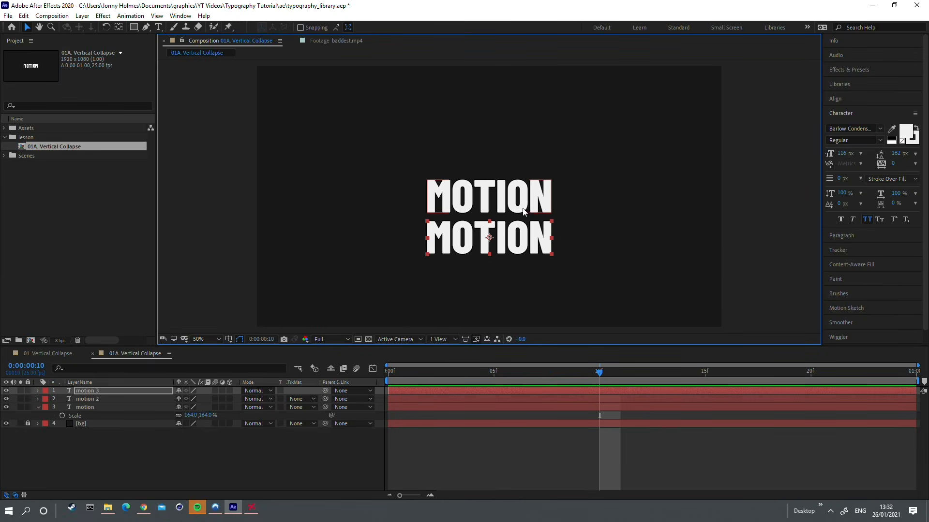
drag(523, 204, 524, 164)
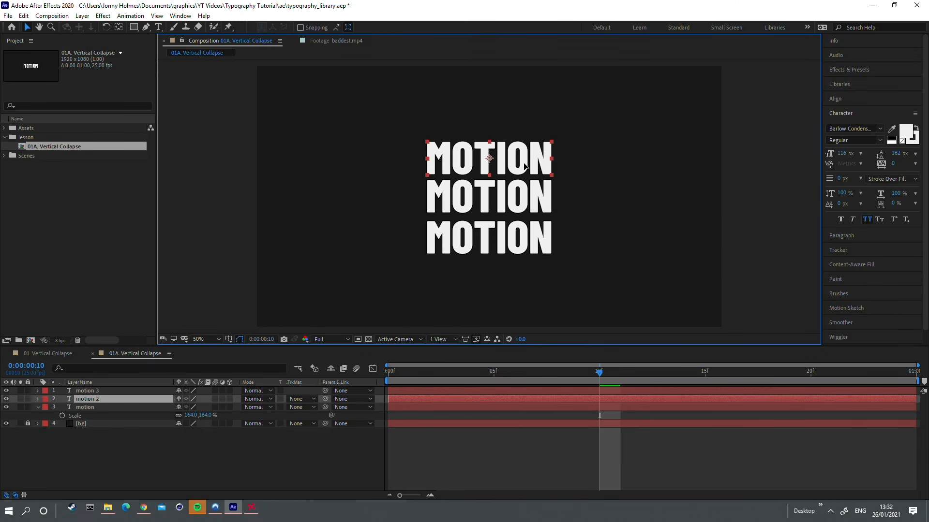
Step: Rename the motion 3 layer as "text inner bottom"
click(117, 391)
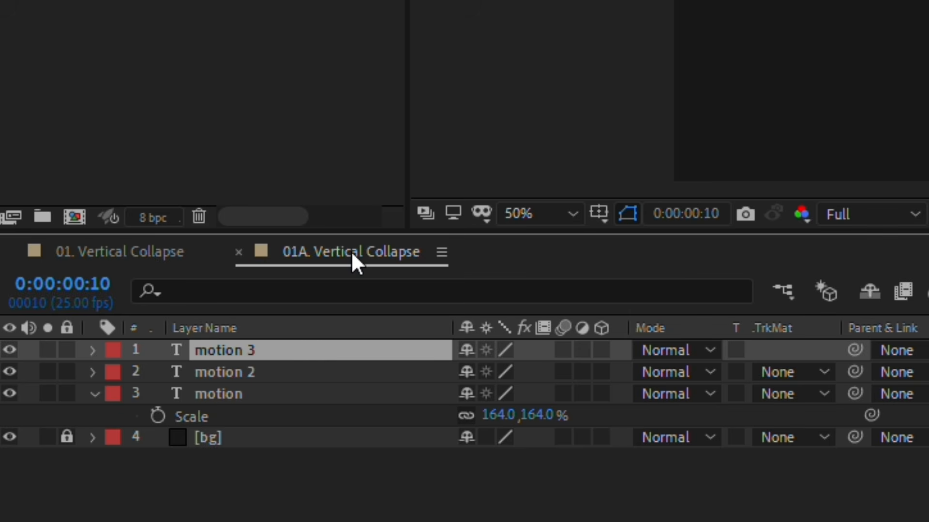
key(Return)
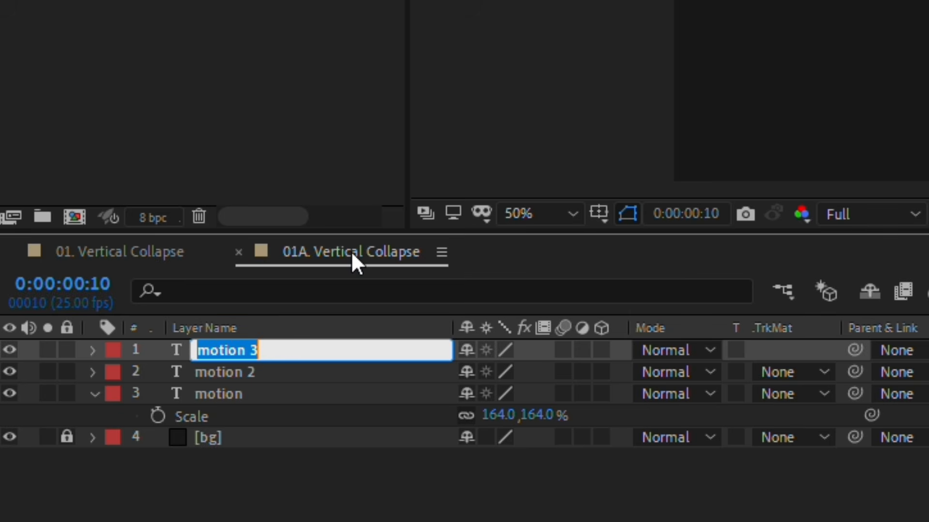
text(text inner bottom)
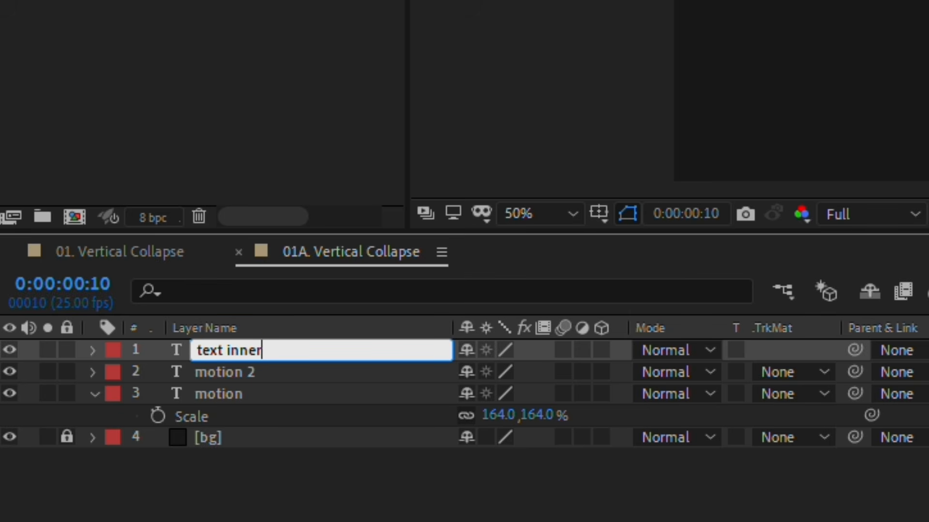
key(Return)
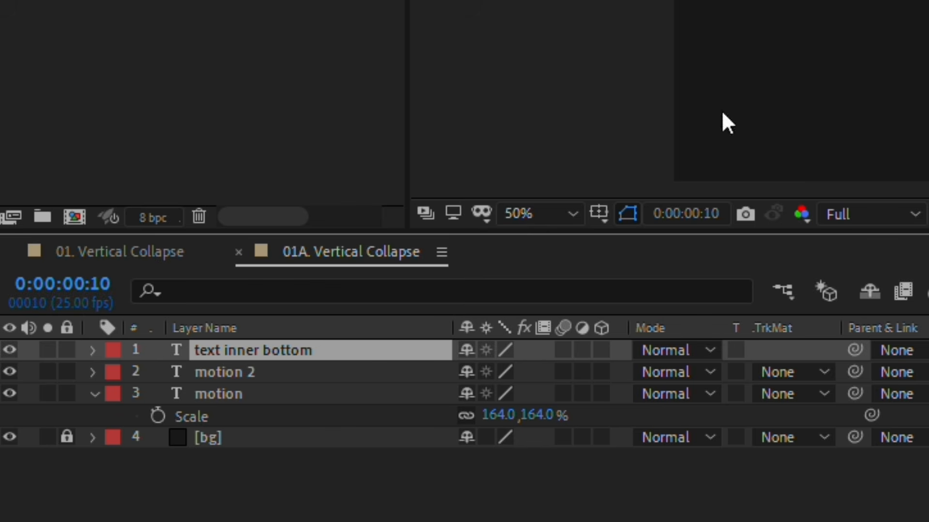
Step: Rename the motion 2 layer as "text upper bottom"
key(ctrl+Down)
key(Return)
text(t)
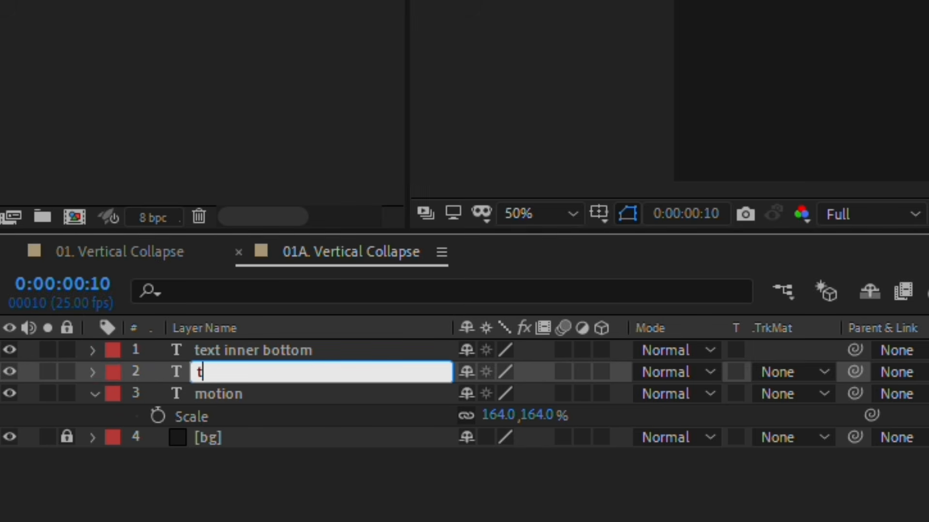
text(ext upper bottom)
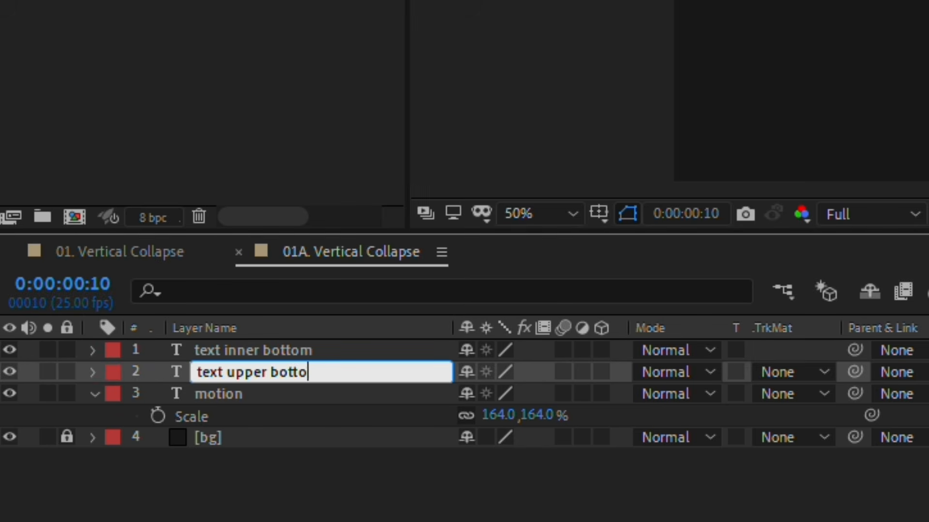
key(Return)
Step: Give the text inner bottom and text upper bottom layers a Purple label colour
shift+click(282, 353)
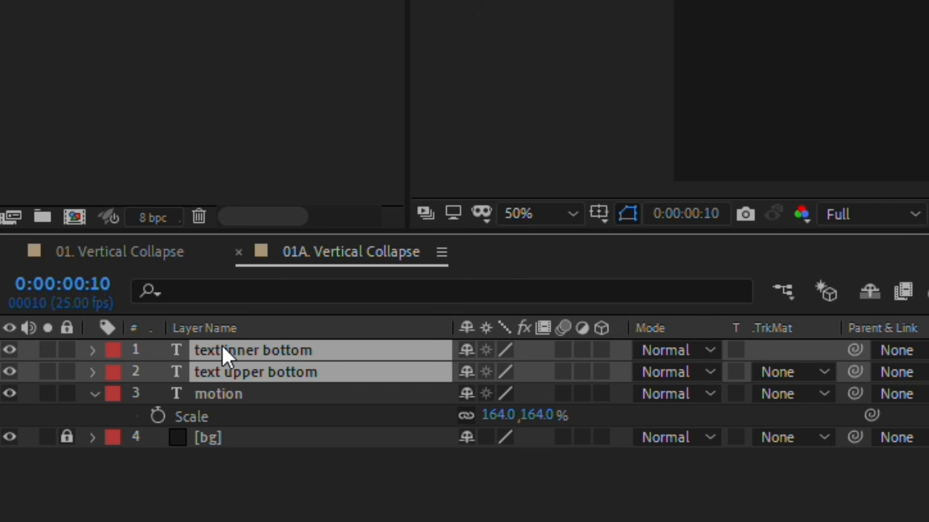
click(115, 352)
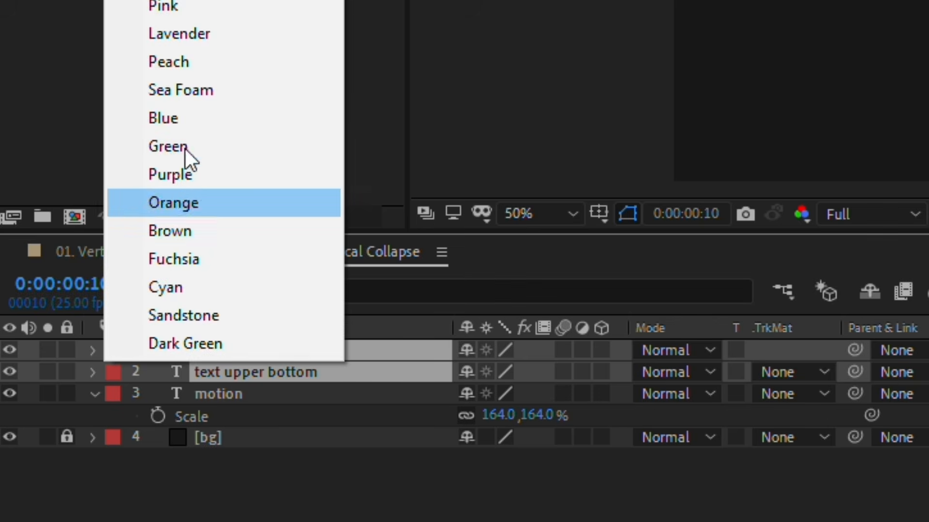
click(186, 177)
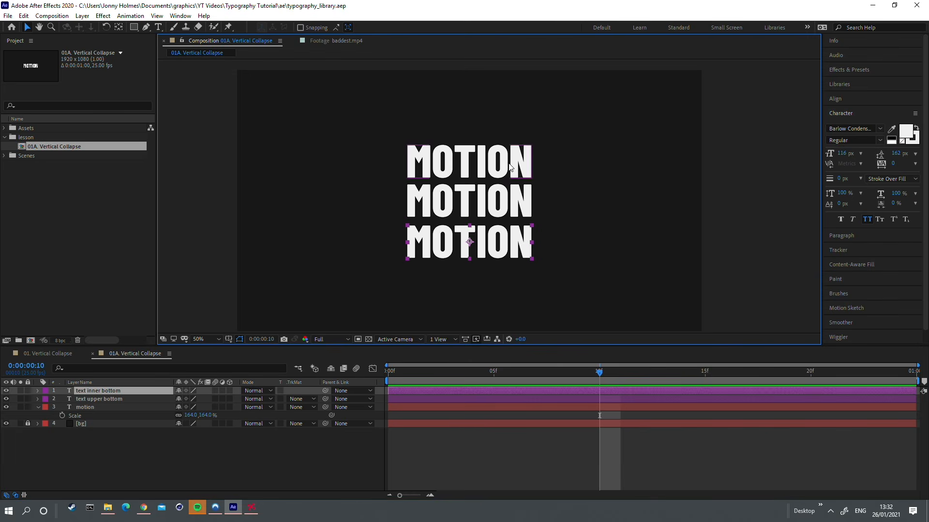
Step: Turn the upper and lower MOTION texts into outlines with no fill and a 0.3 px stroke
shift+click(509, 167)
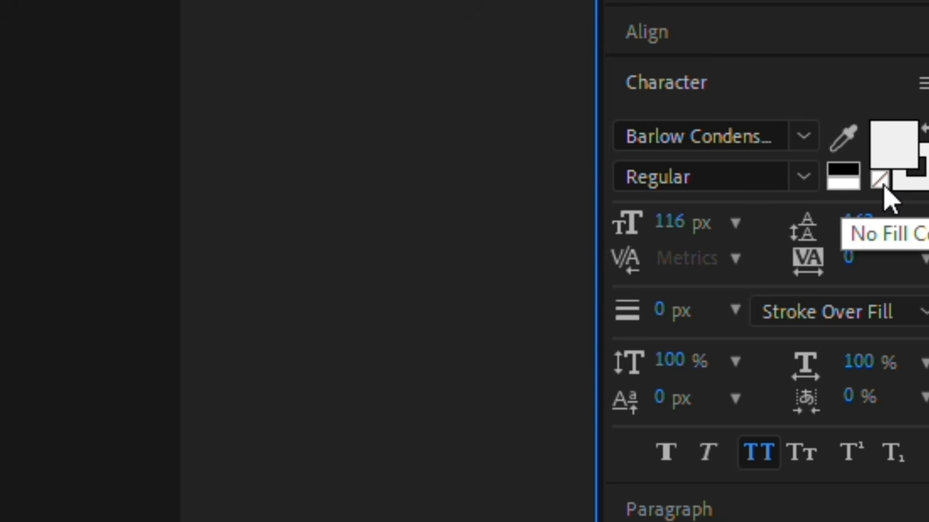
click(902, 142)
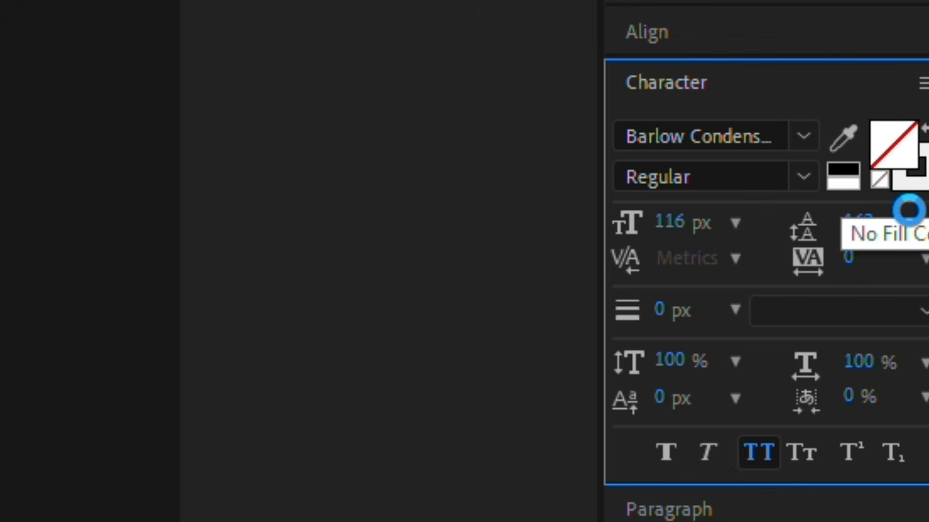
click(674, 312)
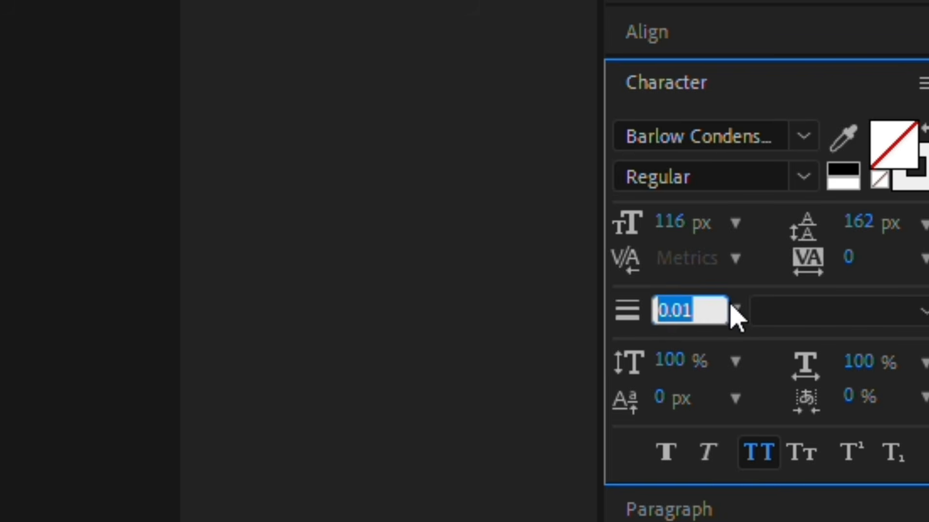
text(0.3)
key(Return)
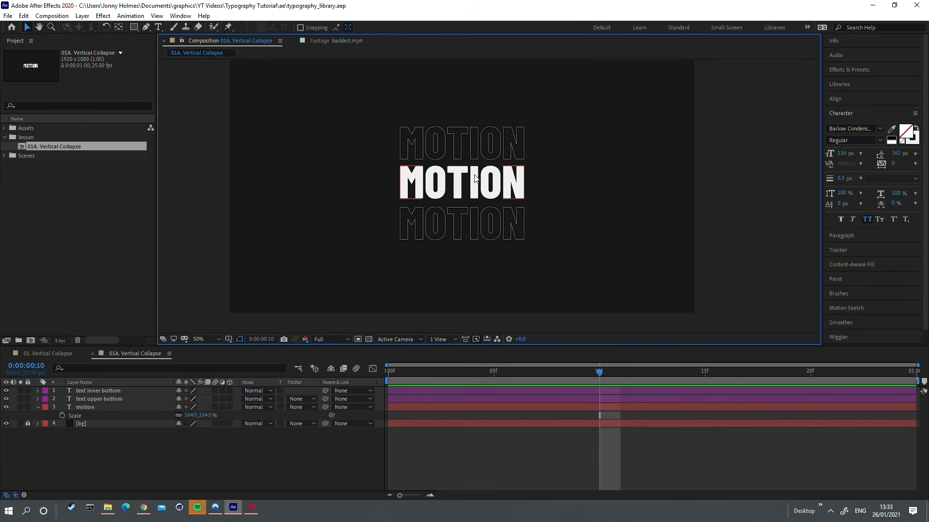
Step: Duplicate the solid MOTION text twice and place one copy just below the frame and the other just above it
click(475, 179)
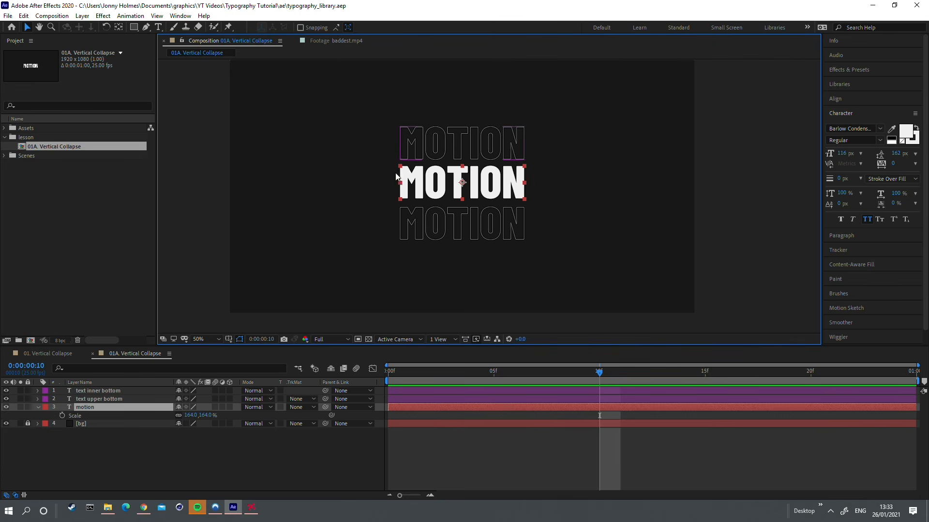
key(ctrl+d)
key(ctrl+d)
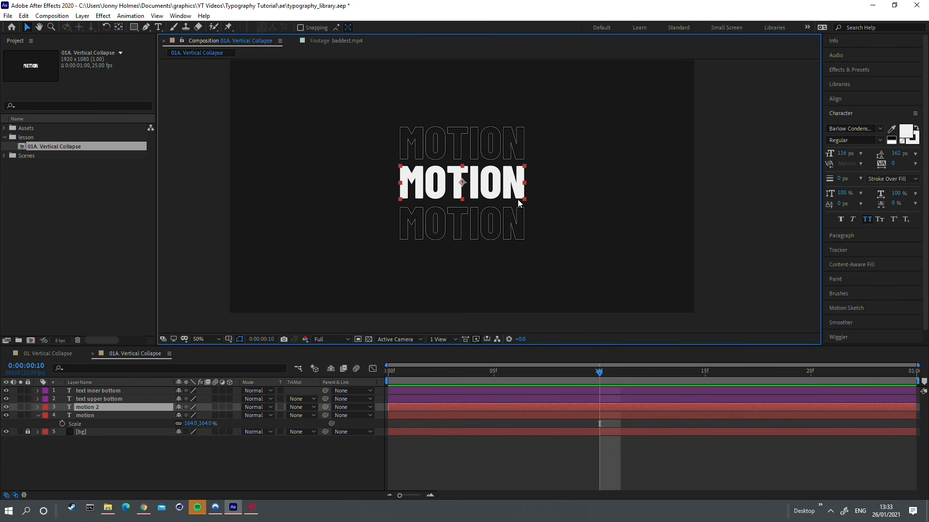
drag(487, 201, 508, 336)
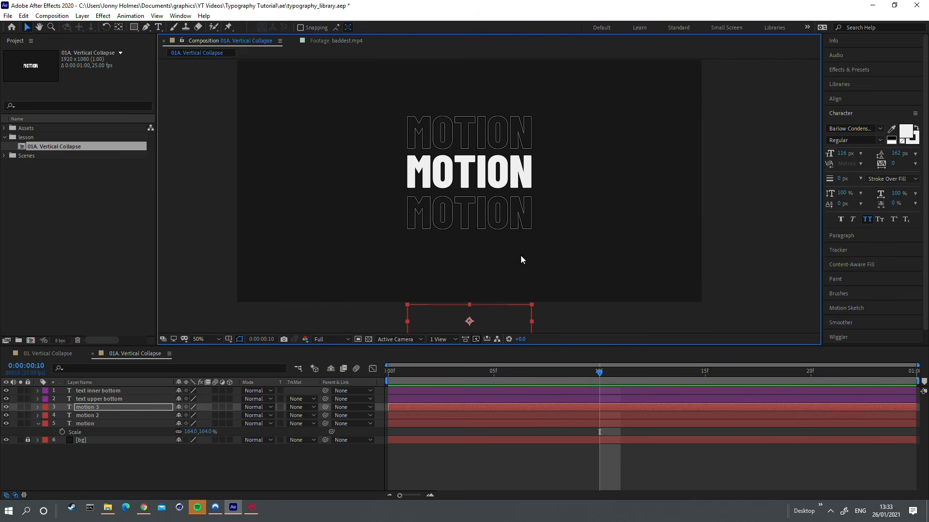
drag(522, 258, 496, 352)
drag(486, 250, 485, 100)
scroll(507, 127, down, 2)
Step: Rename the motion 2 layer as "text outer top"
click(98, 415)
key(Return)
text(text o)
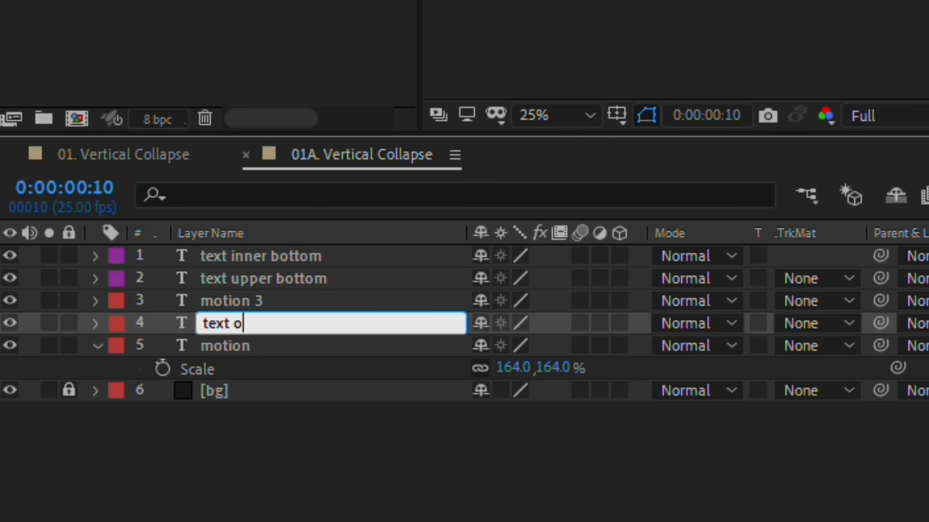
text(uter top)
key(Return)
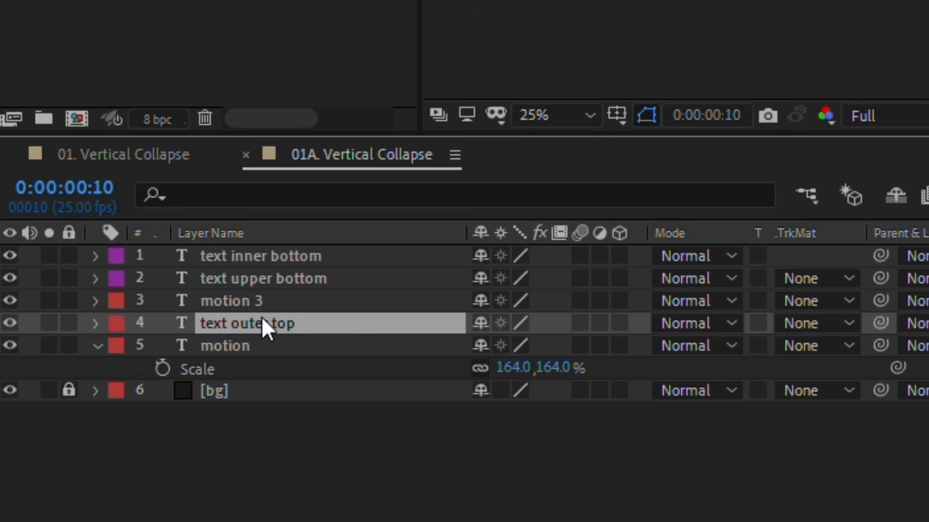
Step: Rename the motion 3 layer as "text outer bottom"
click(243, 345)
click(532, 300)
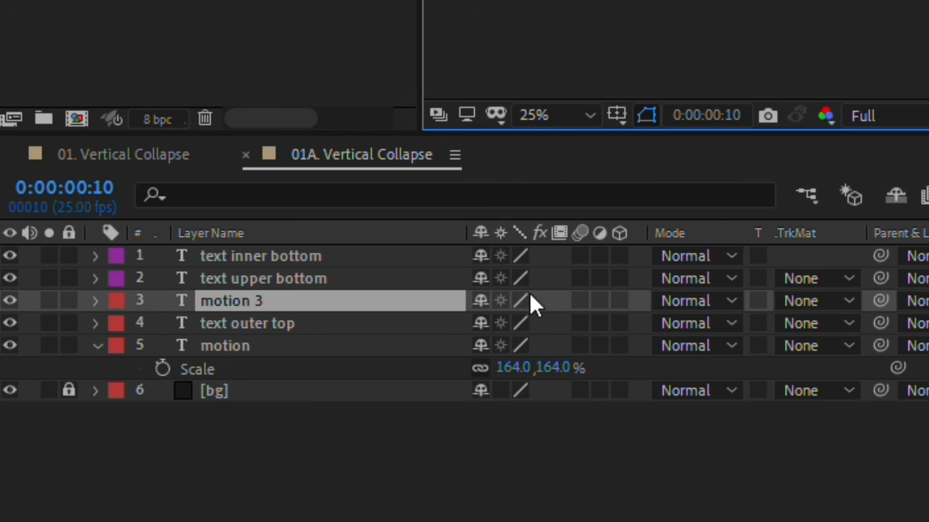
key(Return)
text(text o)
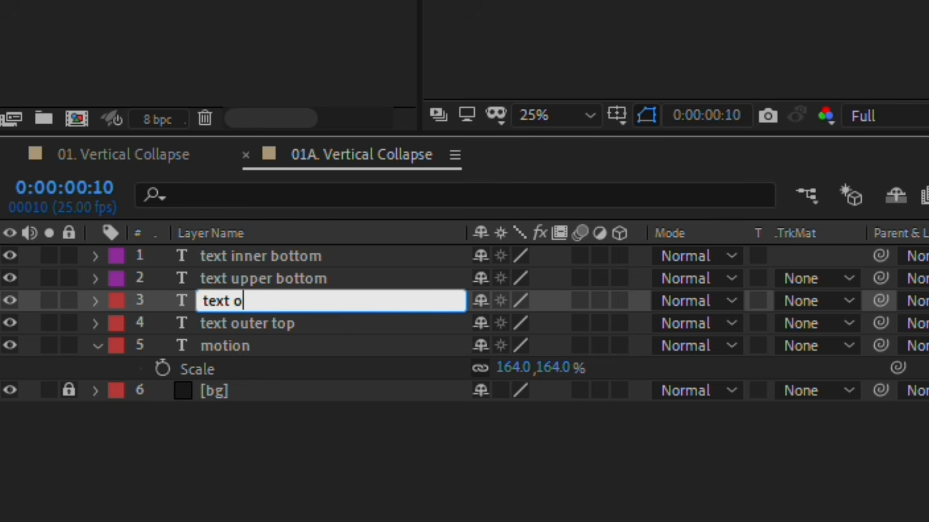
text(uter bottom)
key(Return)
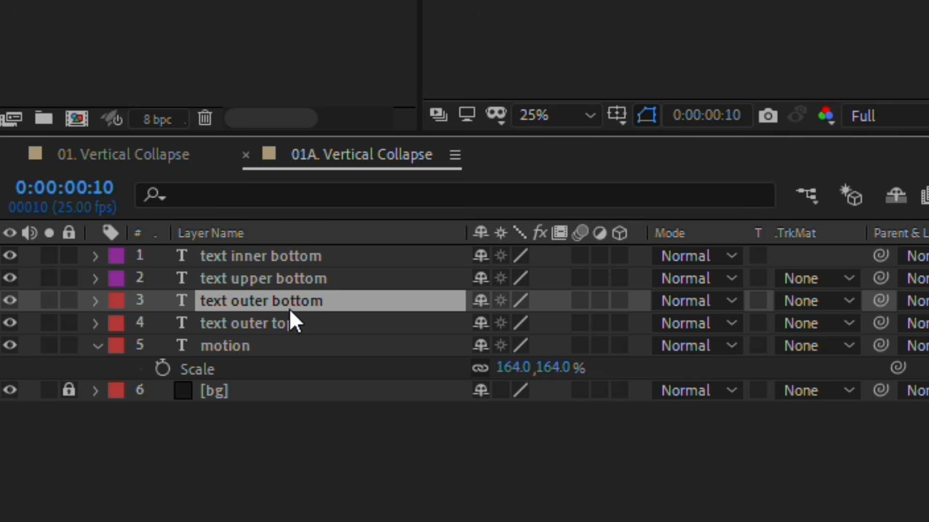
Step: Give the text outer bottom and text outer top layers a Green label colour
shift+click(281, 322)
click(116, 325)
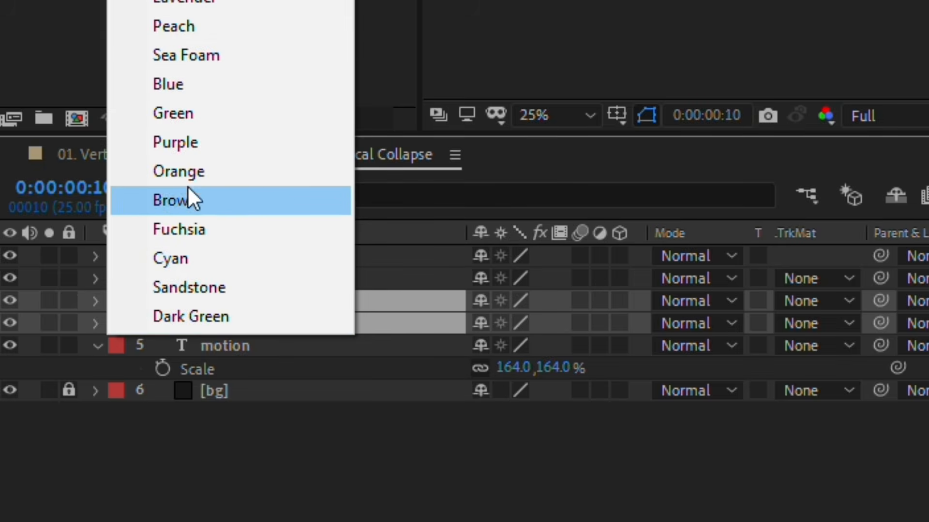
click(194, 115)
click(923, 435)
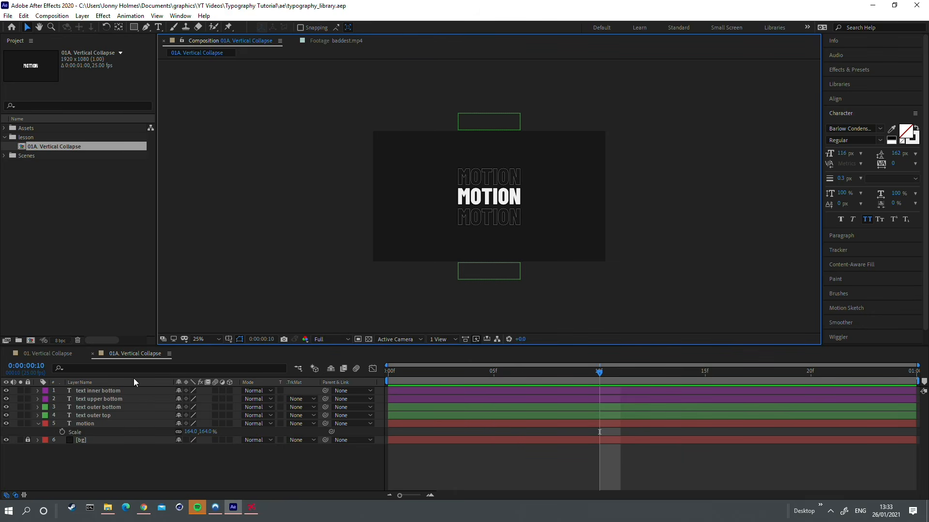
Step: Set Position keyframes at frame 0 on the text inner bottom, text upper bottom, text outer bottom and text outer top layers
click(114, 414)
shift+click(112, 393)
key(period)
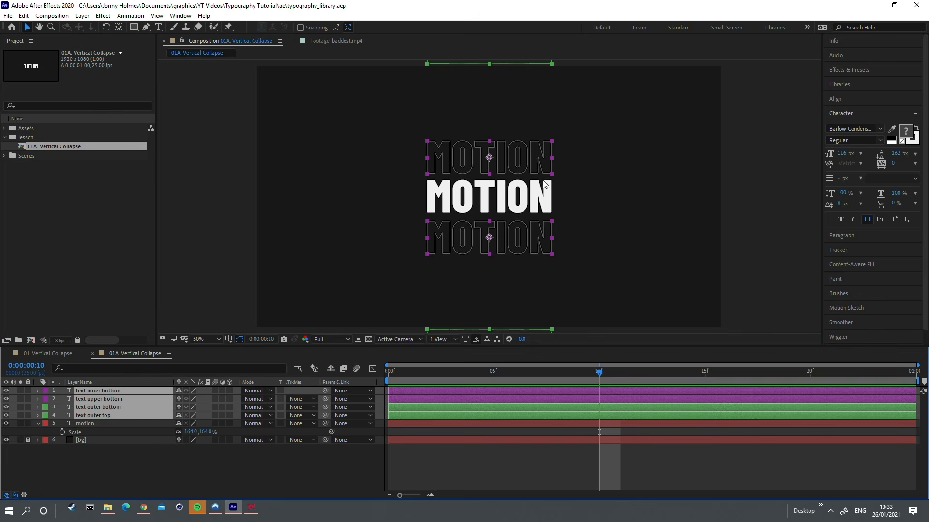
key(p)
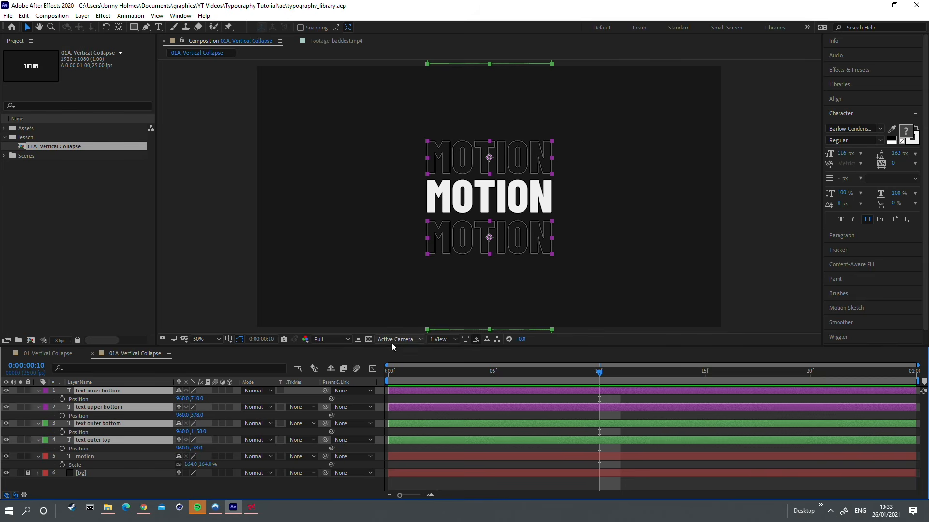
key(Home)
key(space)
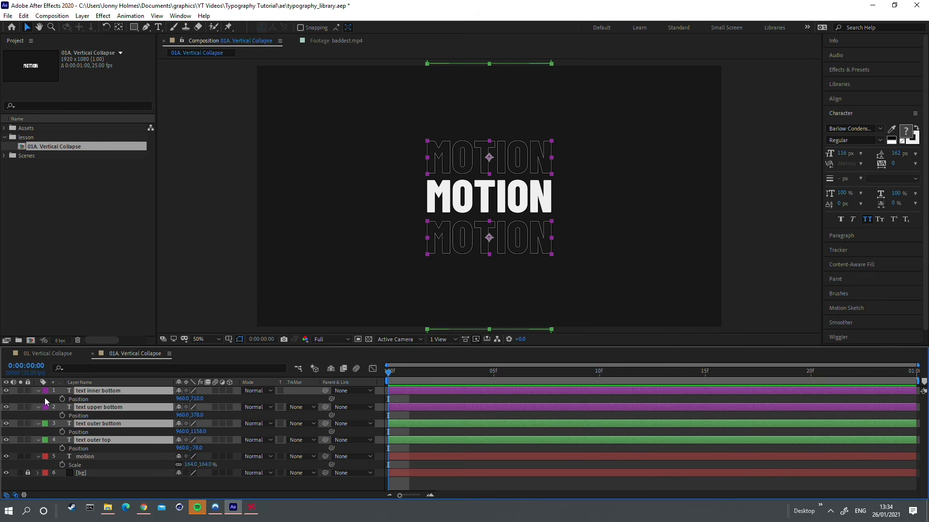
click(62, 400)
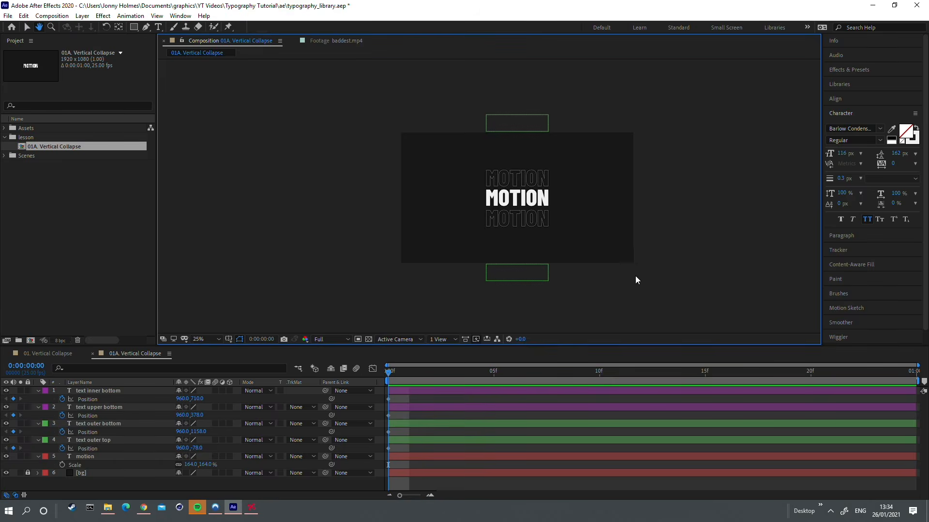
Step: At frame 0, move the lower outlined MOTION down to 960, 856 and the upper one up to 960, 214
scroll(540, 236, up, 2)
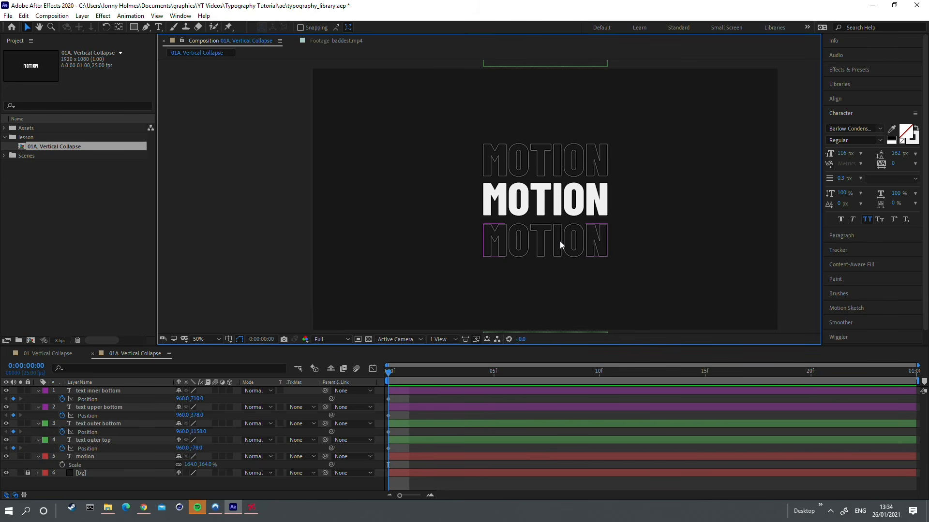
drag(573, 242, 536, 274)
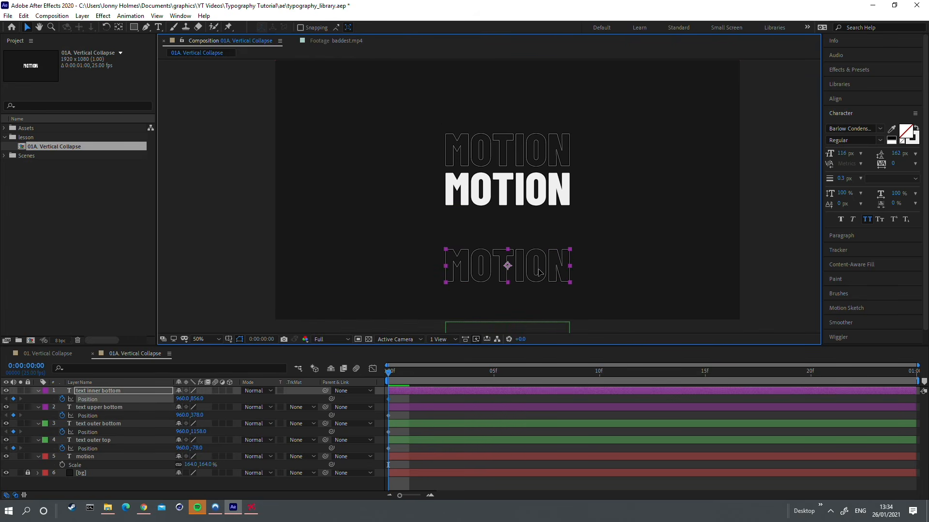
drag(571, 230, 572, 256)
drag(538, 187, 538, 127)
Step: At frame 10, bring the upper outlined MOTION back to 960, 380 and the lower one to 960, 704, and preview the motion
drag(392, 382, 506, 382)
drag(572, 386, 593, 387)
click(775, 254)
drag(550, 113, 552, 155)
drag(529, 267, 529, 230)
click(493, 371)
drag(460, 369, 377, 365)
key(space)
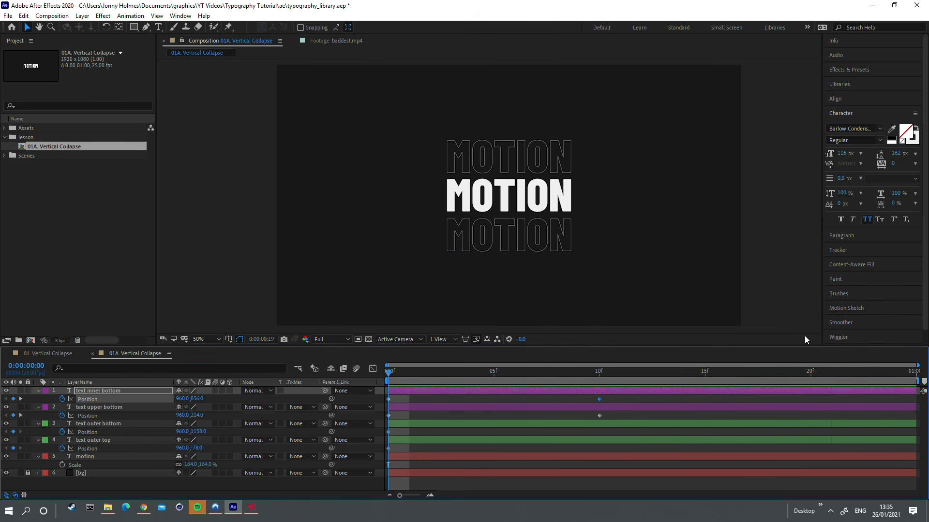
key(space)
Step: Copy text inner bottom's Position keyframe at frame 10 onto text outer bottom at the same frame, and check the motion
drag(452, 331, 414, 277)
click(599, 400)
click(601, 373)
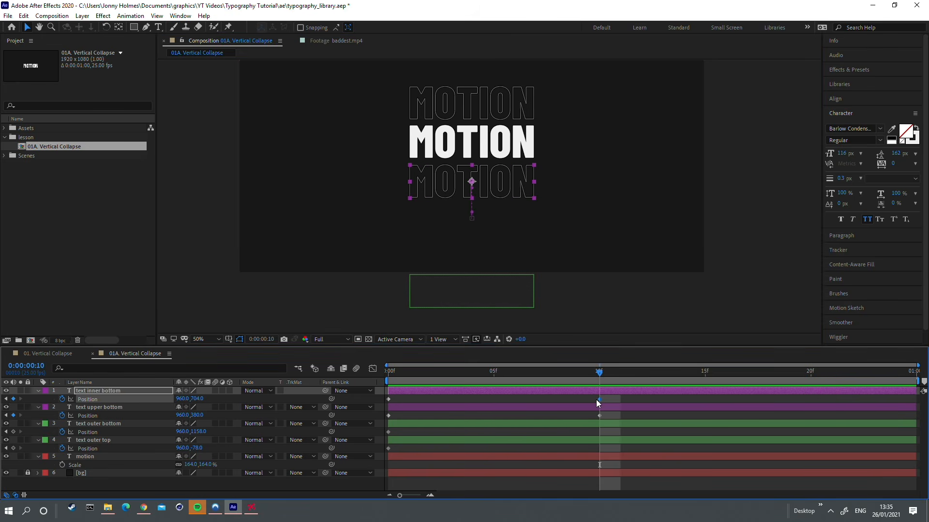
click(505, 293)
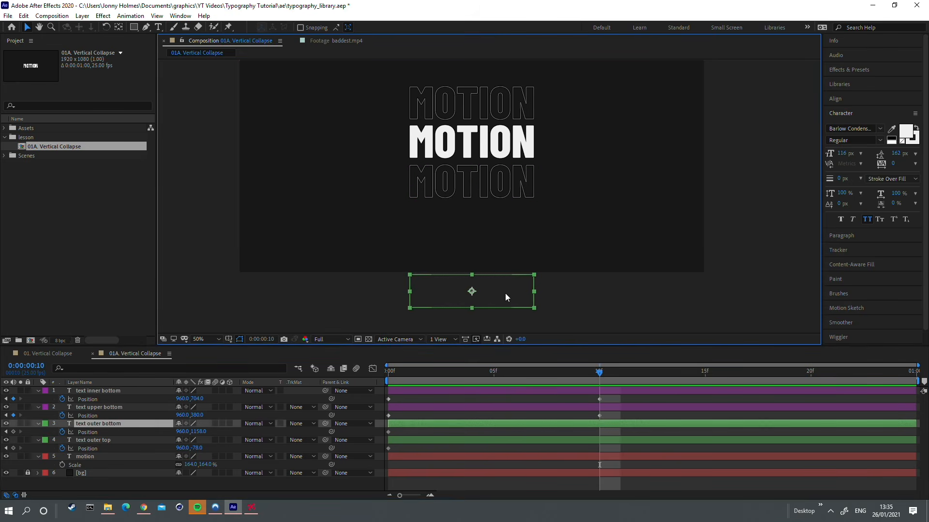
click(124, 431)
key(alt+shift+p)
click(557, 373)
drag(555, 373, 582, 376)
key(space)
Step: Copy text upper bottom's Position keyframe at frame 10 onto text outer top at the same frame, and check the motion
drag(568, 145, 593, 296)
click(533, 147)
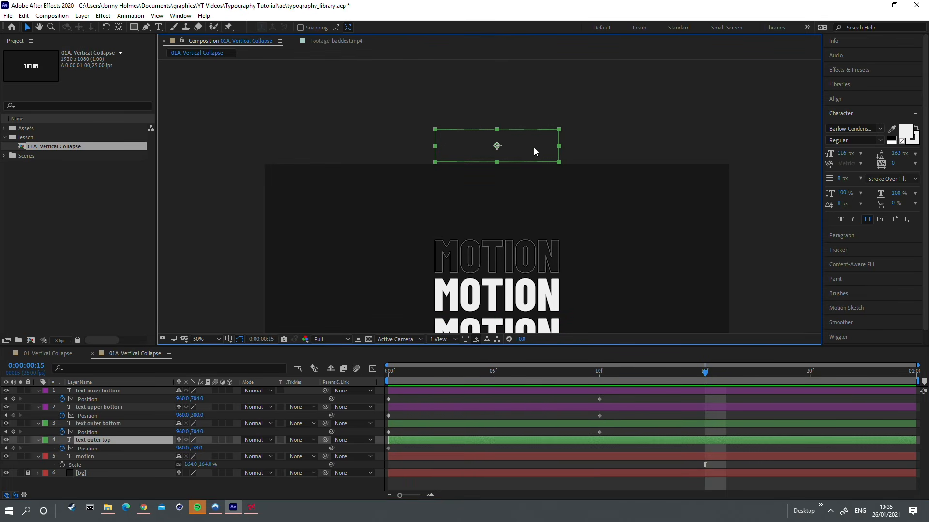
click(541, 255)
click(605, 374)
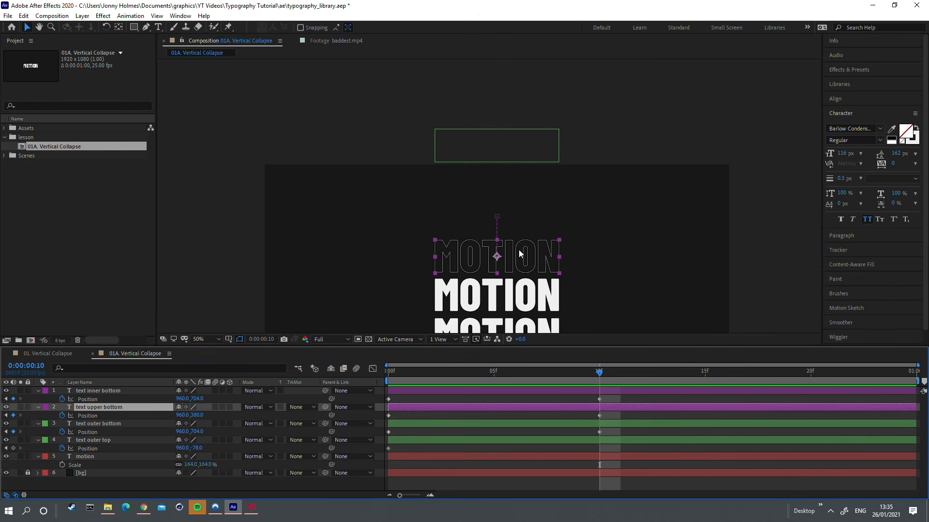
click(111, 412)
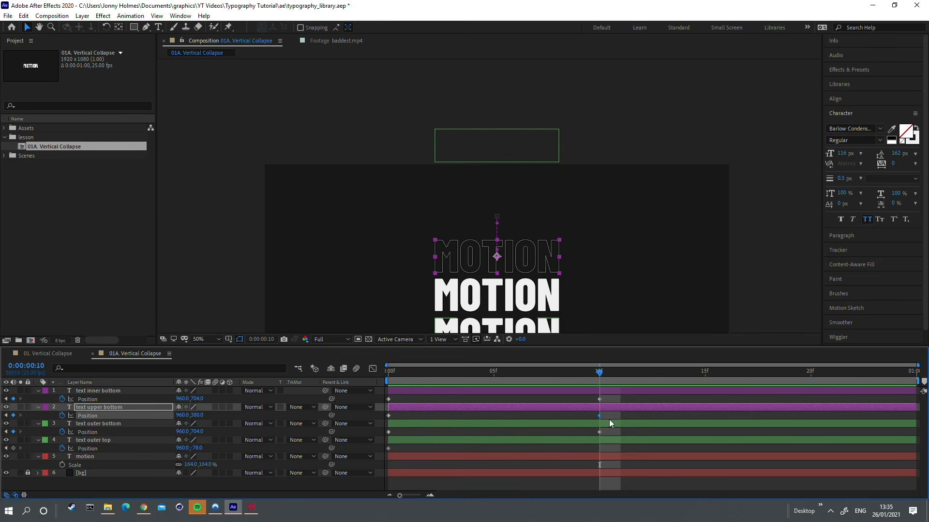
click(525, 155)
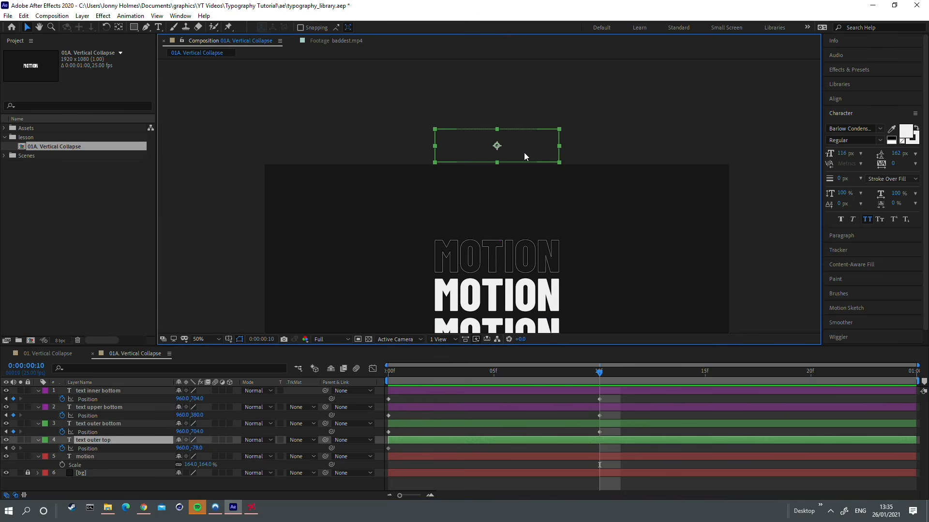
click(87, 448)
drag(584, 371, 512, 374)
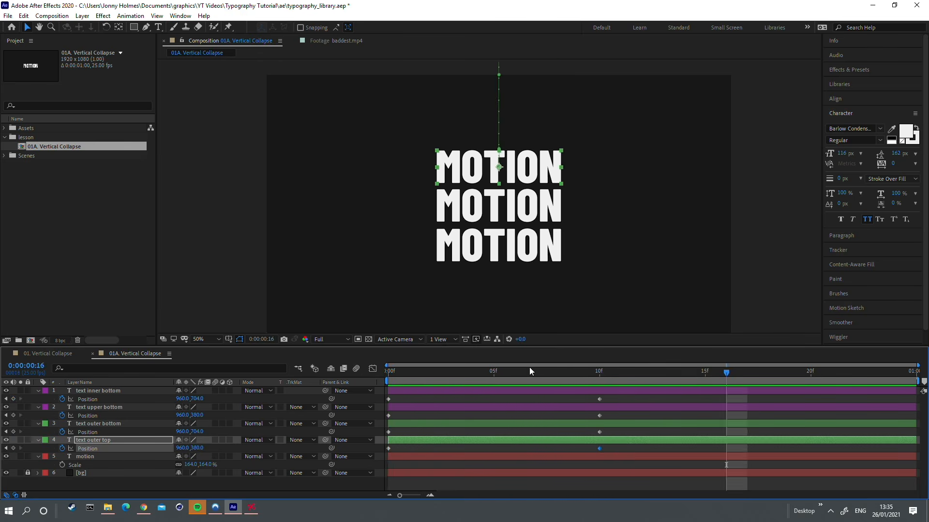
Step: Trim the start of the central motion layer to frame 10
key(Home)
click(530, 213)
drag(425, 371, 599, 377)
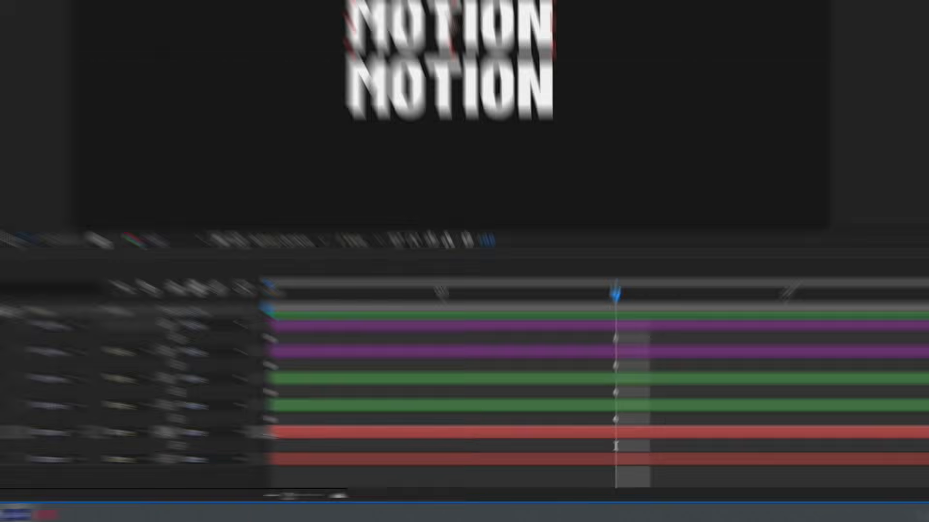
drag(387, 458, 592, 462)
Step: Add a text animator with Stroke Width and Fill Opacity to the motion layer and keyframe both properties at frame 12
key(Page_Down)
key(Page_Down)
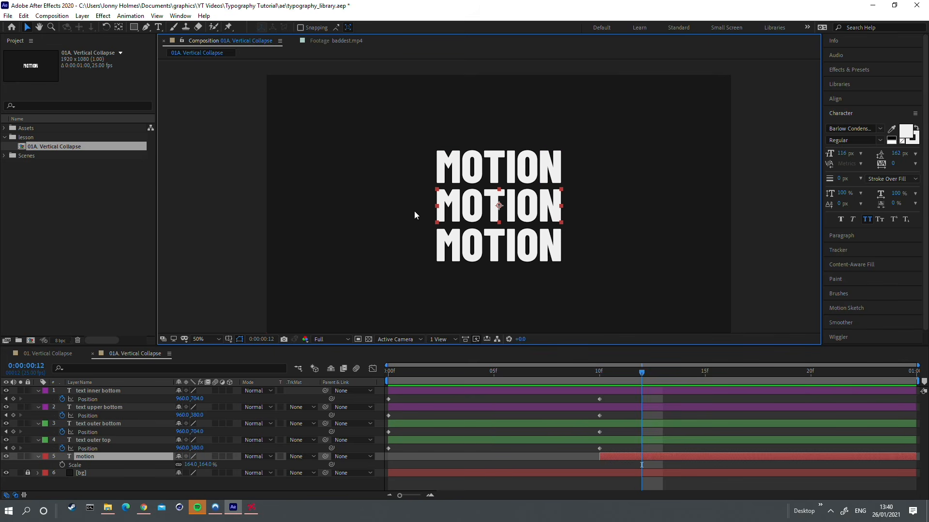
click(39, 456)
click(38, 456)
scroll(187, 415, down, 3)
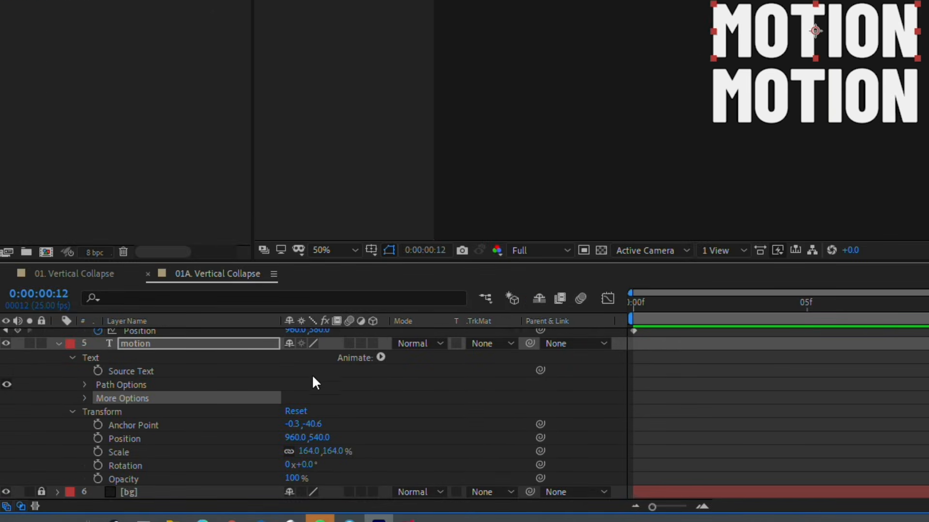
click(381, 358)
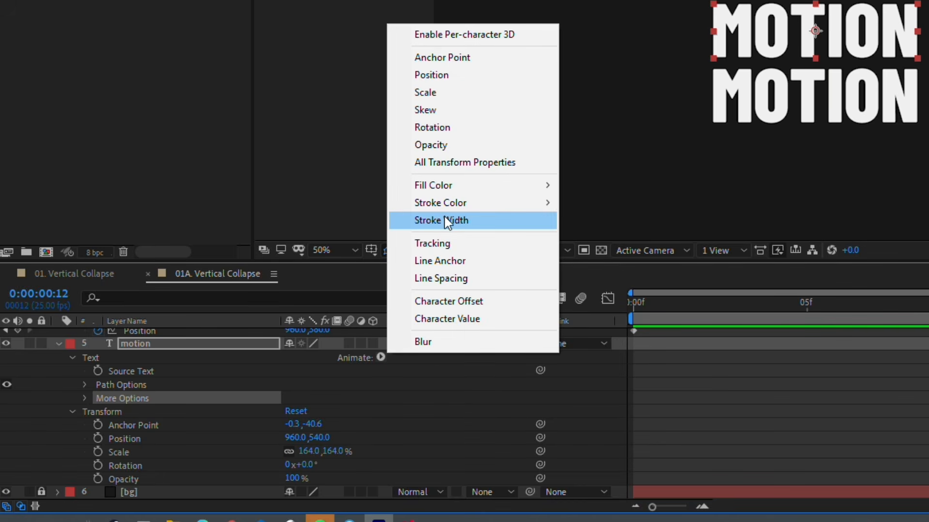
click(447, 222)
click(380, 357)
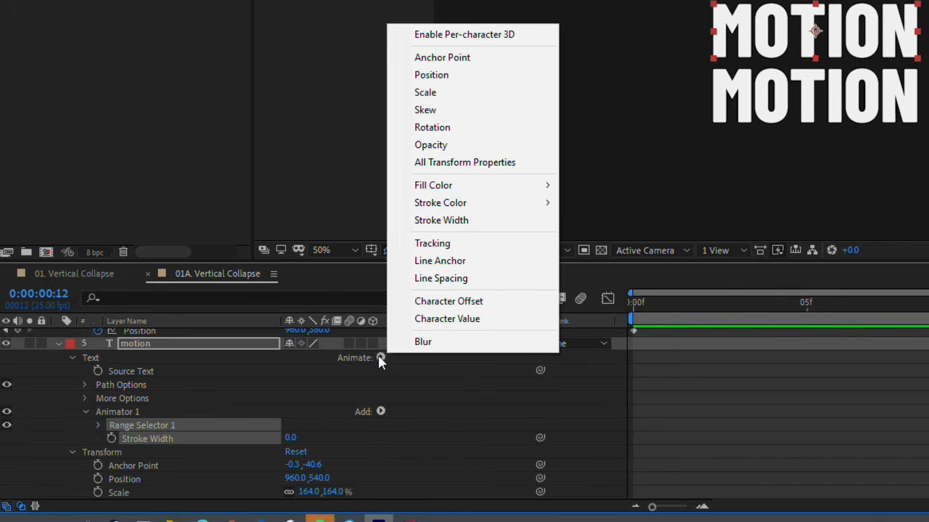
mouse_move(480, 188)
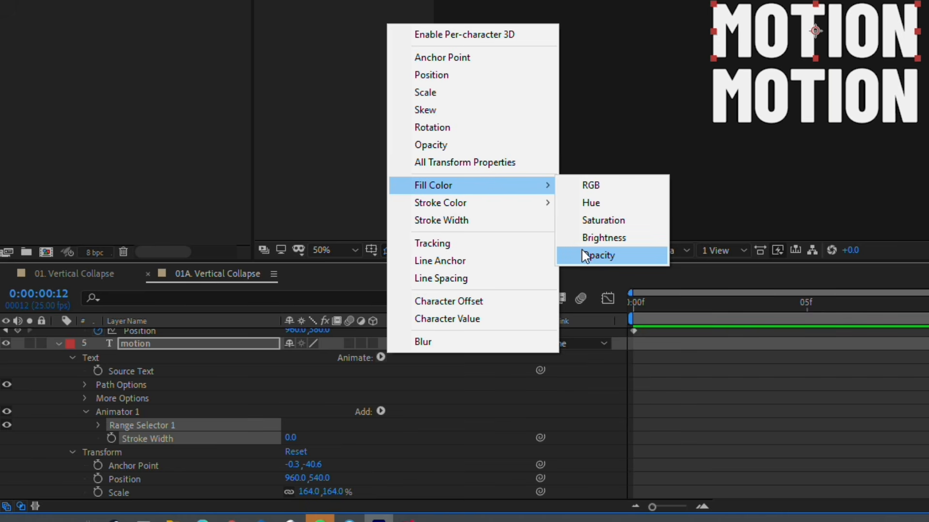
click(599, 255)
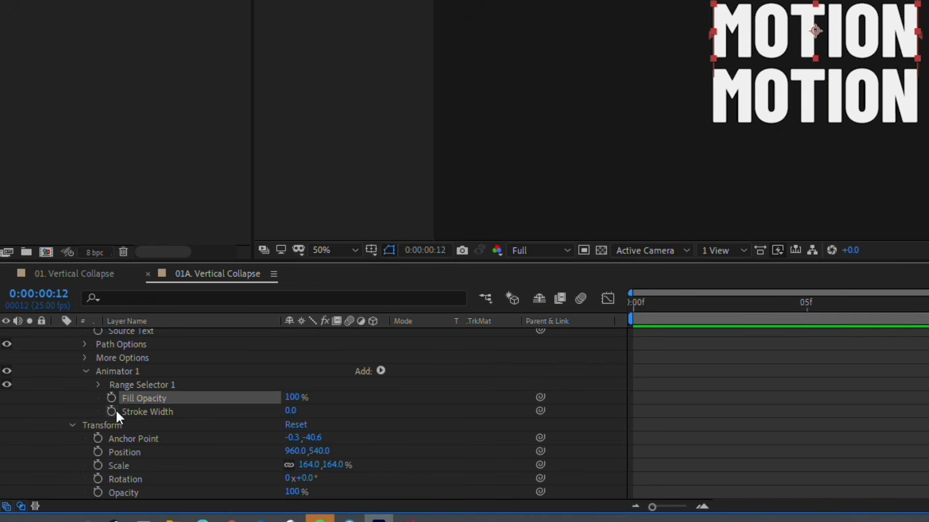
click(111, 398)
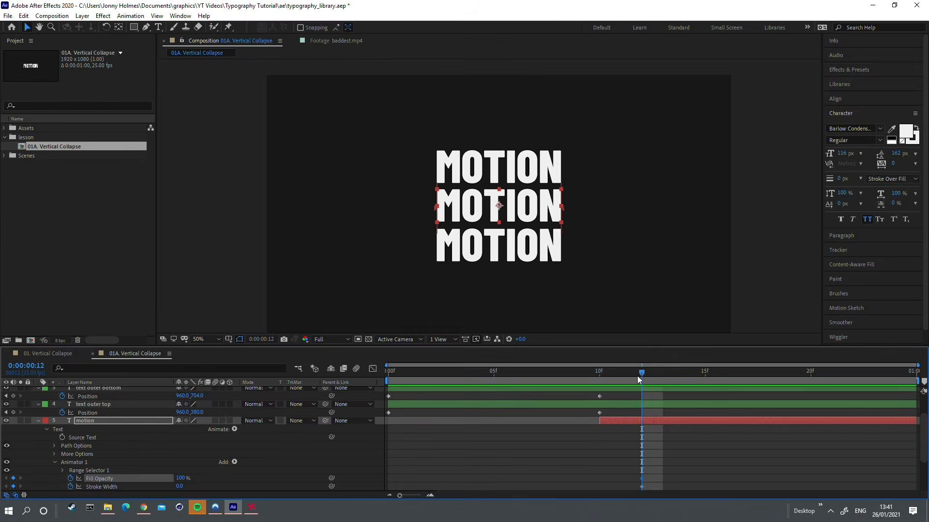
Step: At frame 11, set the motion layer's Fill Opacity to 0% and its Stroke Width to 0.3
click(630, 376)
scroll(620, 449, down, 1)
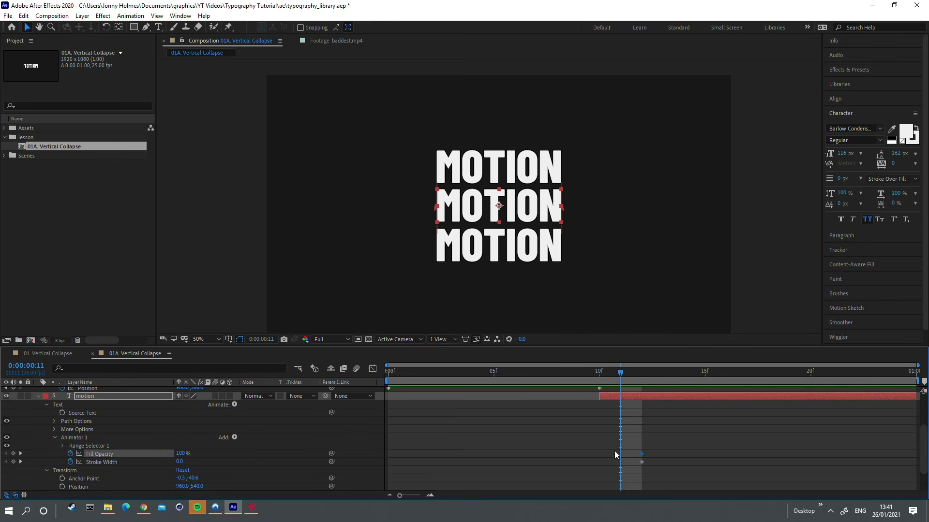
click(182, 453)
text(0)
key(Return)
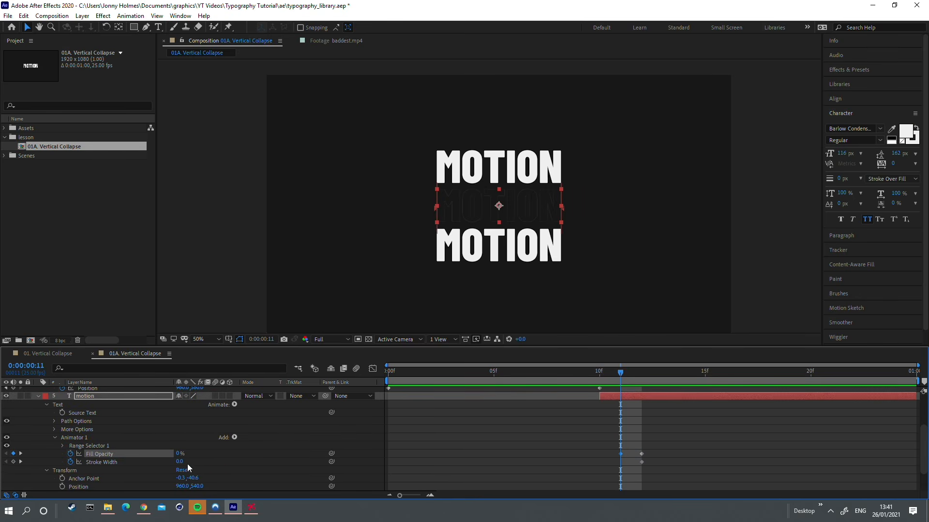
text(0.3)
key(Return)
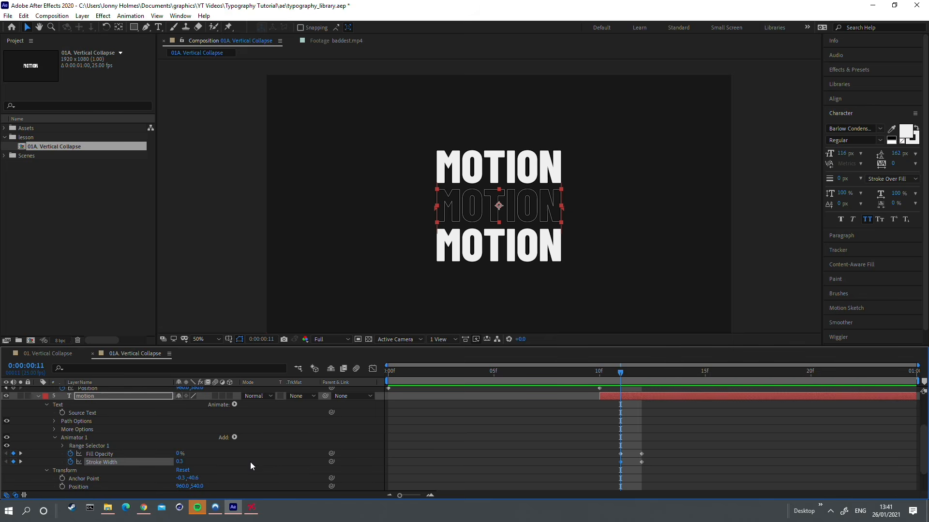
Step: Move the Position keyframes at frame 10 on all four outer and inner text layers to frame 5
scroll(632, 450, up, 1)
click(630, 426)
drag(539, 371, 637, 374)
scroll(549, 371, down, 1)
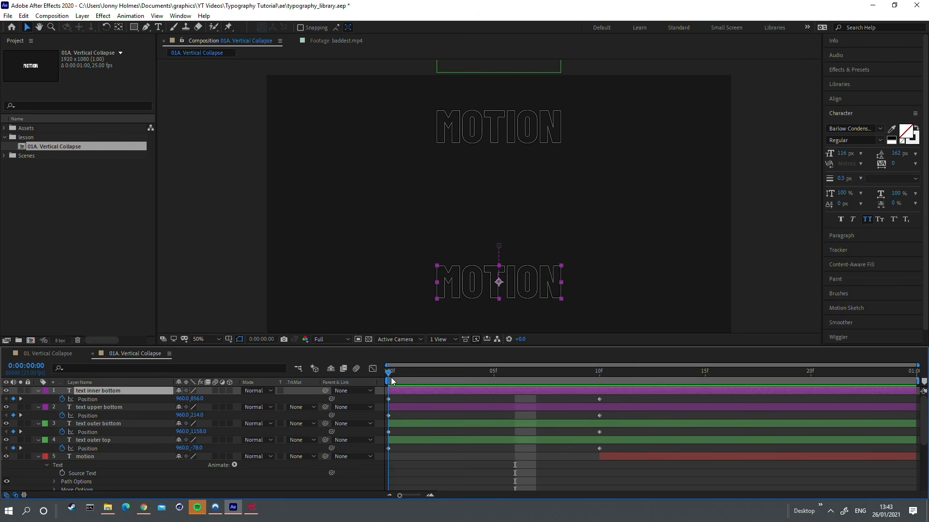
drag(390, 377, 473, 383)
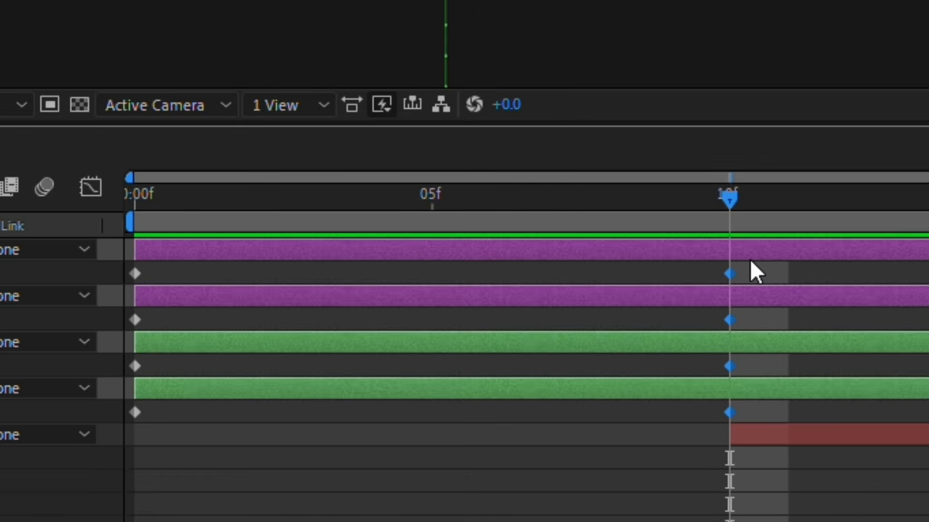
drag(609, 396, 582, 465)
drag(729, 413, 441, 394)
drag(424, 198, 132, 197)
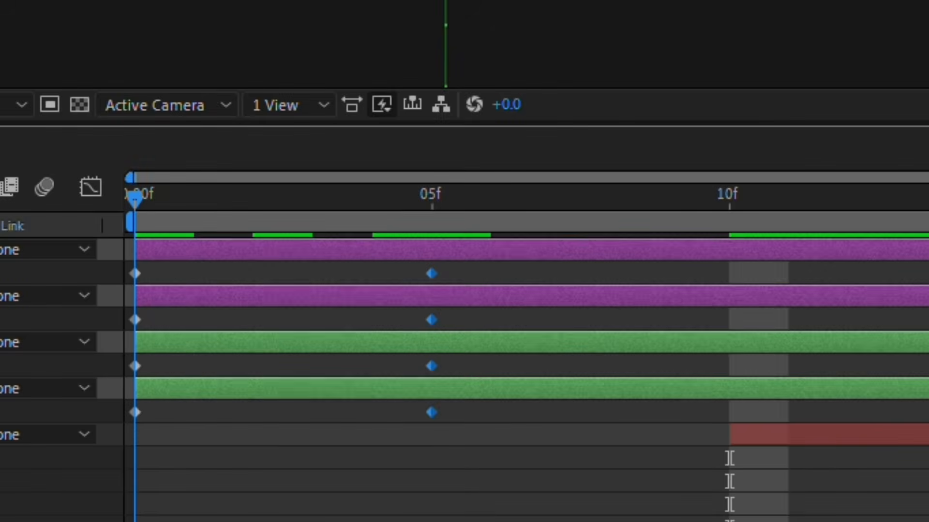
Step: Shift the central motion layer earlier in time so that it starts at frame 5
click(830, 440)
drag(735, 436, 437, 435)
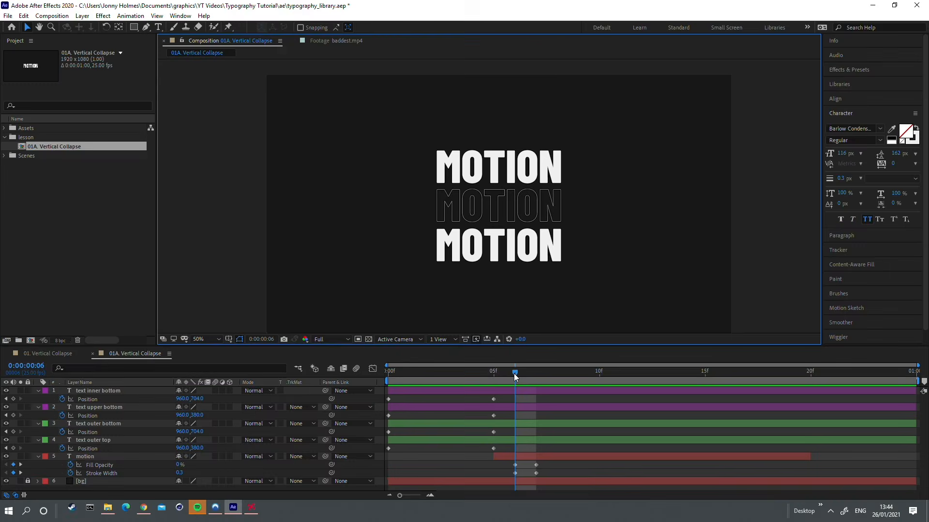
click(523, 198)
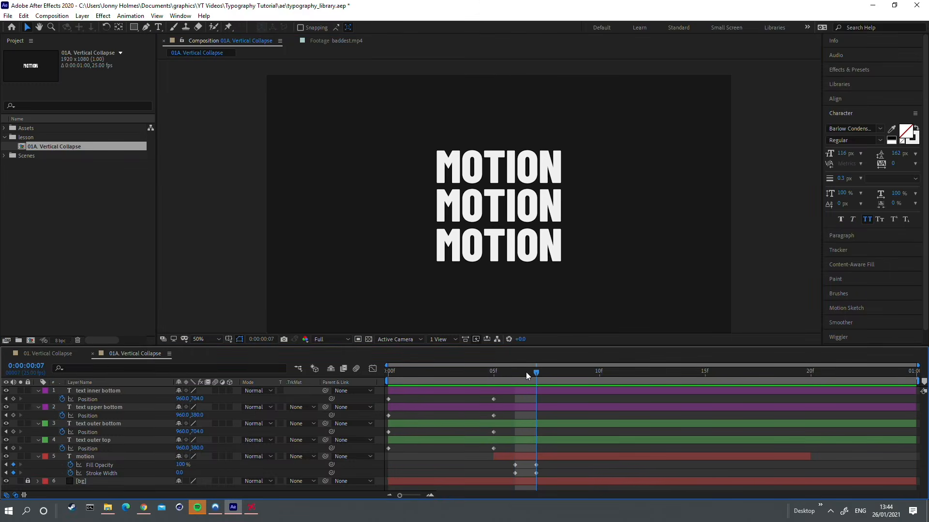
Step: Trim the ends of the four sliding text layers to frame 7 and preview the collapse from the start
mouse_move(532, 373)
mouse_down()
mouse_move(521, 372)
mouse_move(531, 371)
mouse_up()
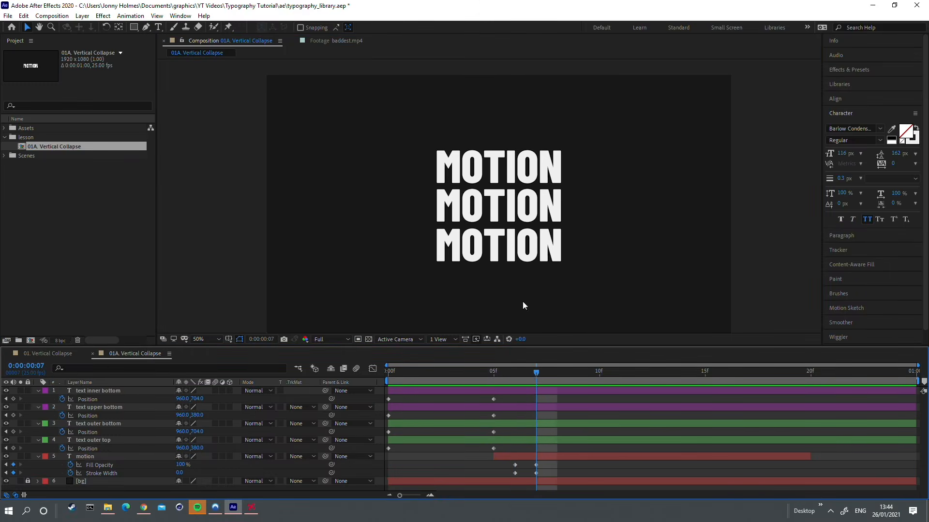
click(529, 169)
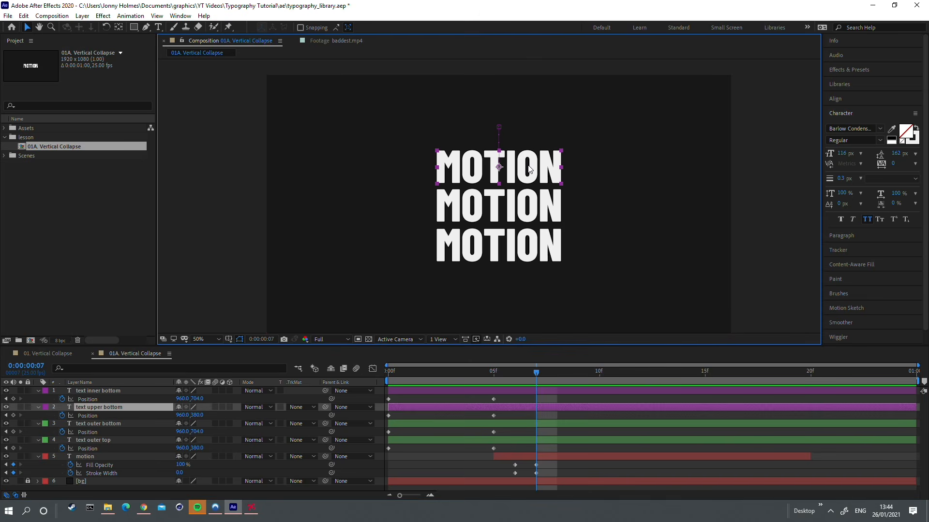
shift+click(502, 246)
shift+click(528, 443)
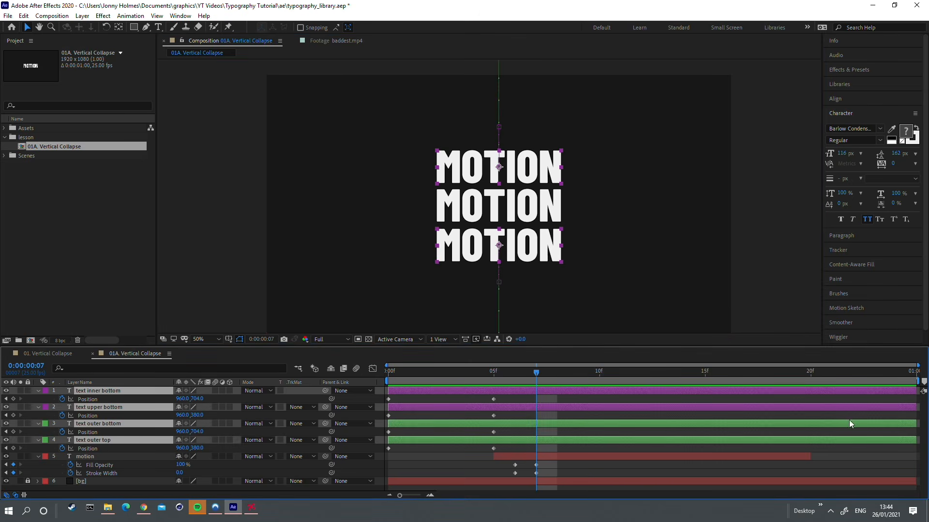
drag(919, 411, 538, 431)
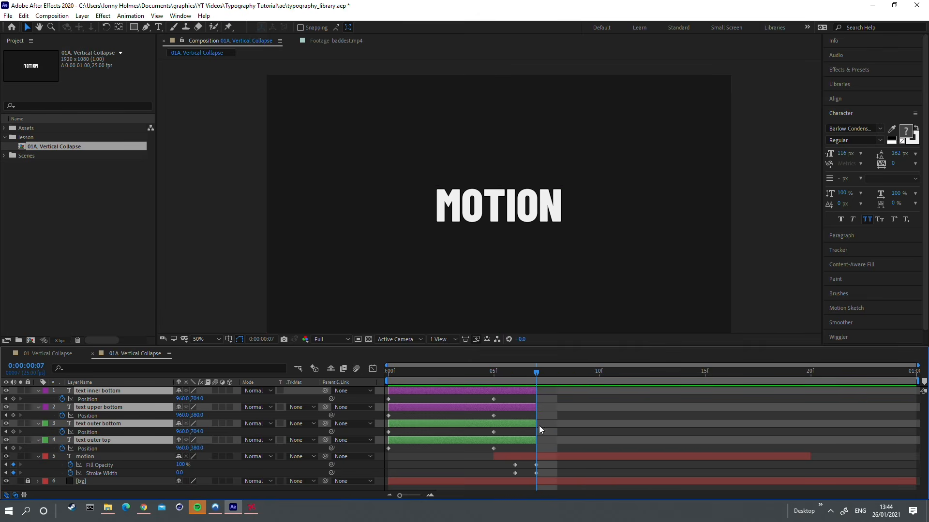
drag(530, 370, 378, 381)
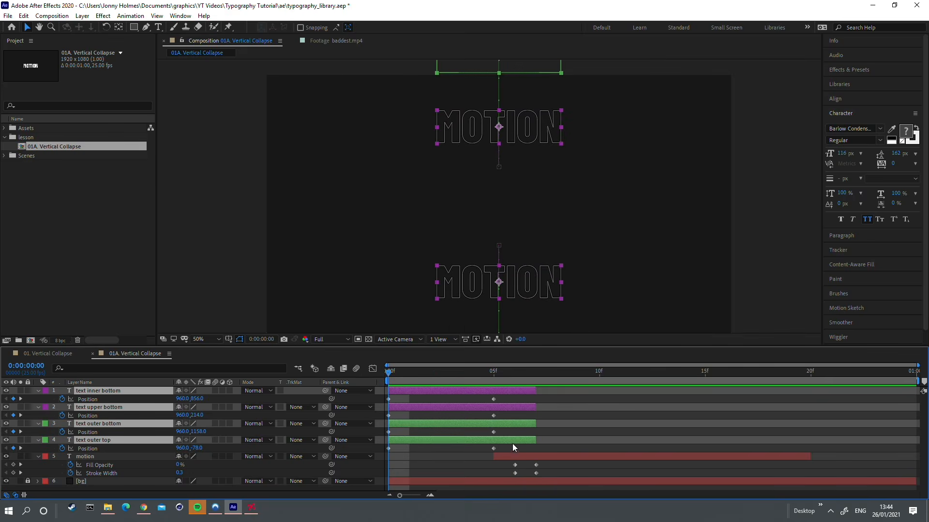
key(space)
Step: Set the work area to end at frame 10 and play the animation from the first frame
drag(513, 375, 593, 373)
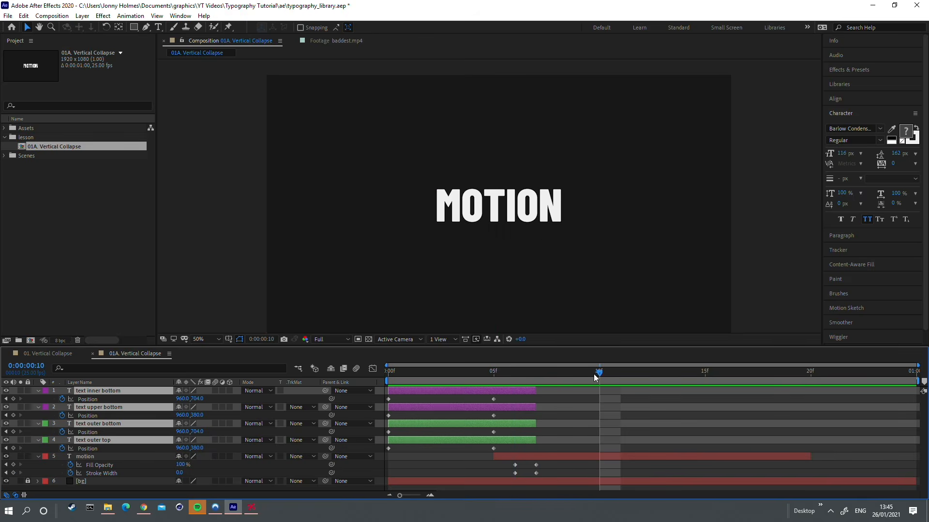
key(n)
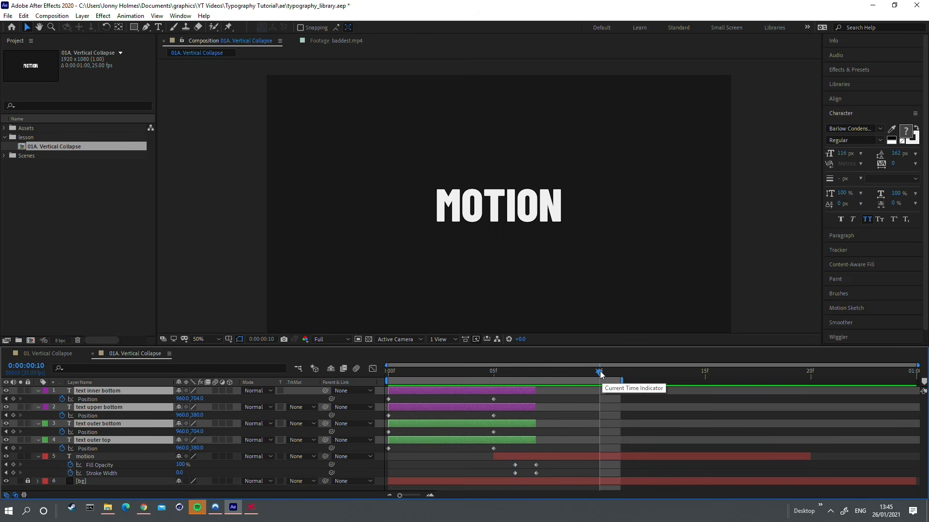
drag(594, 375, 385, 381)
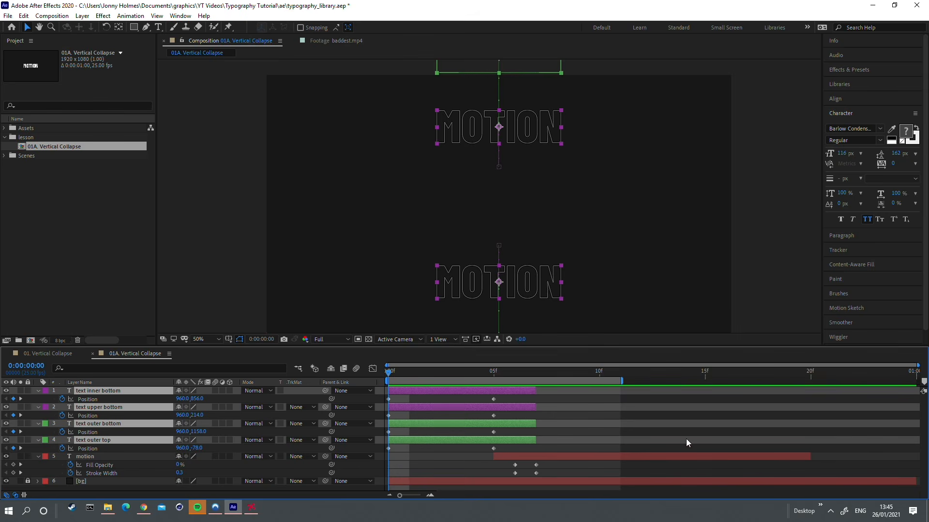
key(space)
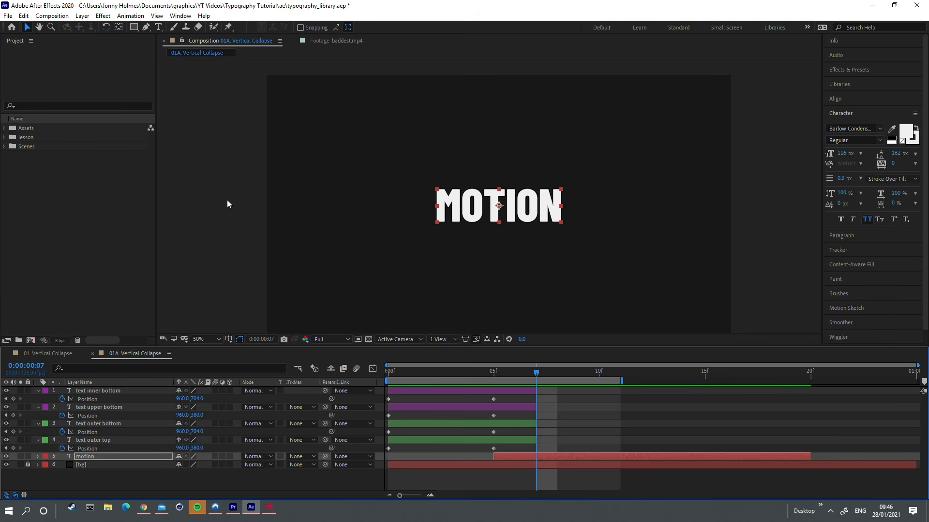
Step: Add the motion layer's Source Text to Essential Graphics as an editable property named lyric
click(191, 19)
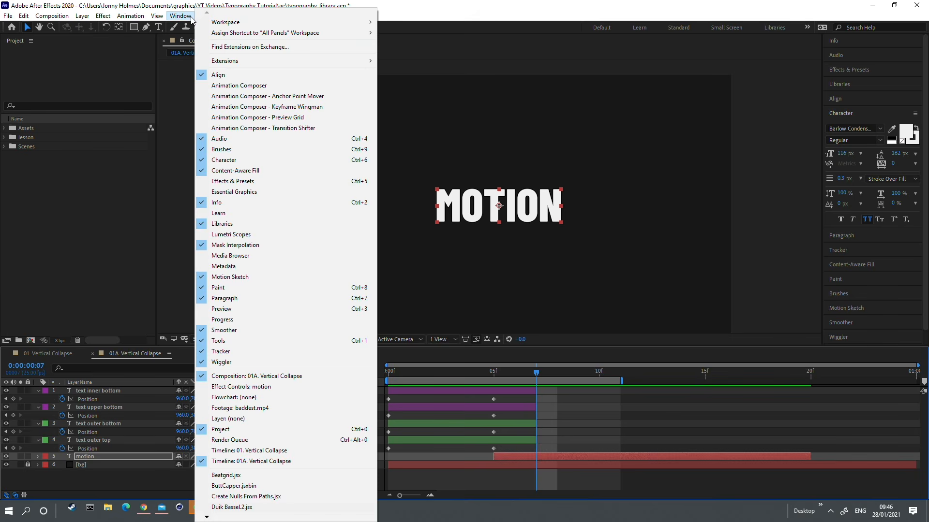
click(265, 190)
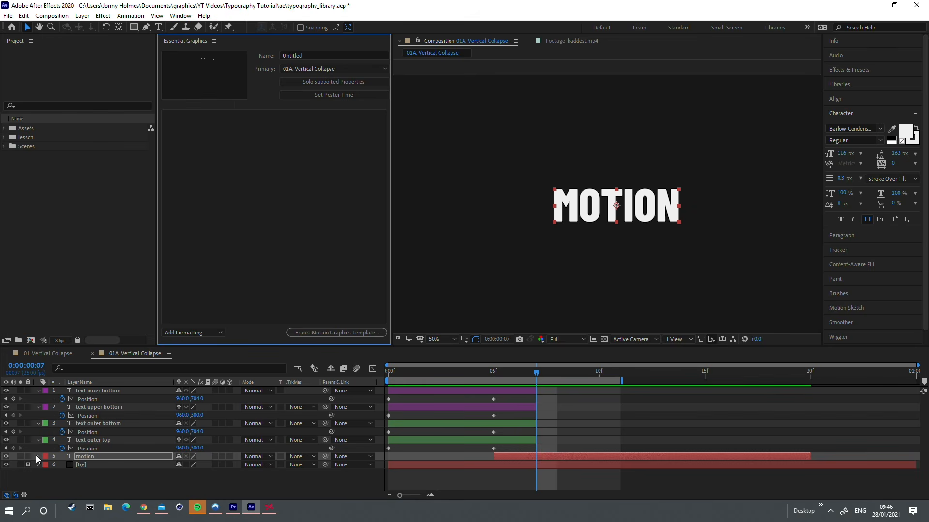
click(37, 456)
scroll(36, 455, down, 3)
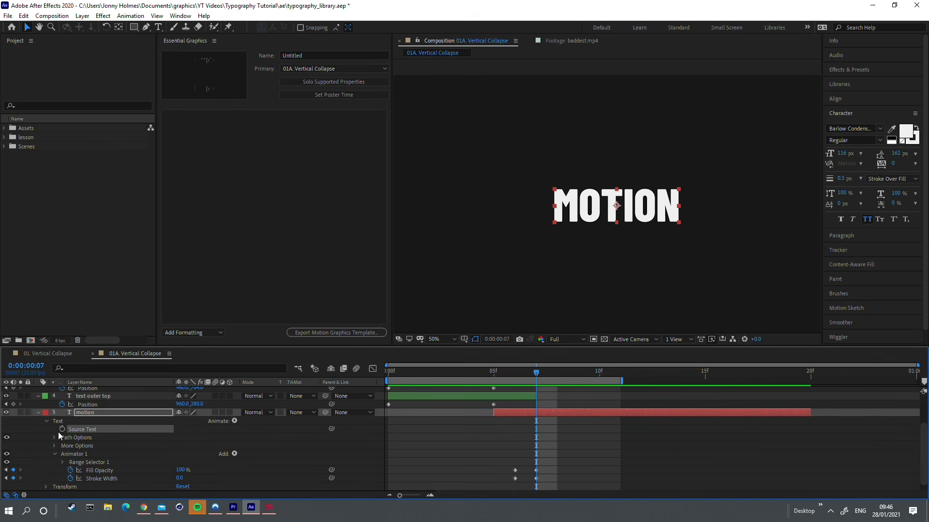
drag(88, 427, 248, 184)
click(211, 114)
text(lyric)
key(Return)
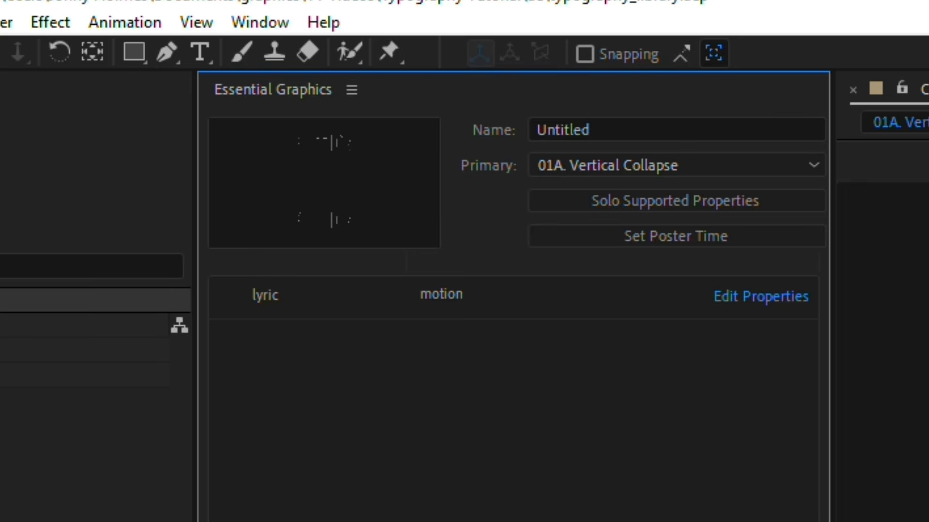
Step: Create a new composition named parent and place the 01A. Vertical Collapse composition in it
key(ctrl+n)
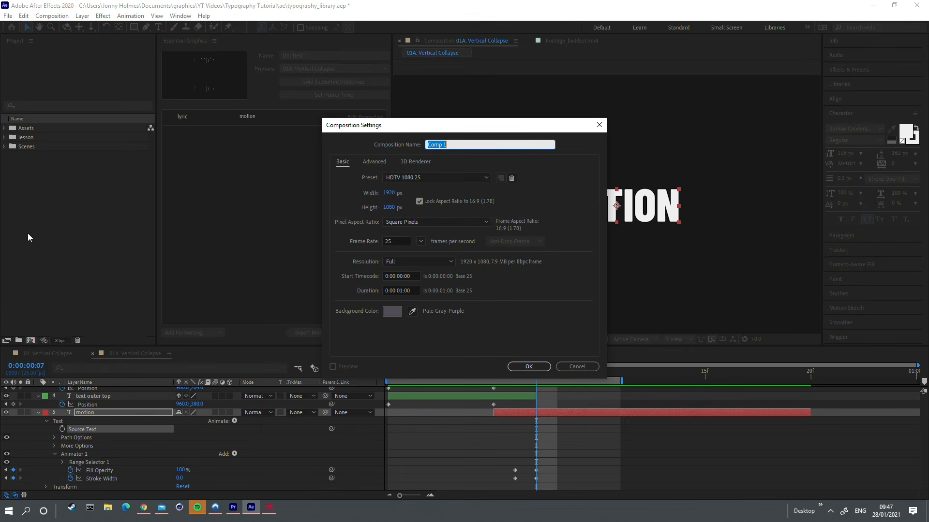
text(parent)
key(Return)
click(22, 147)
drag(67, 387, 90, 406)
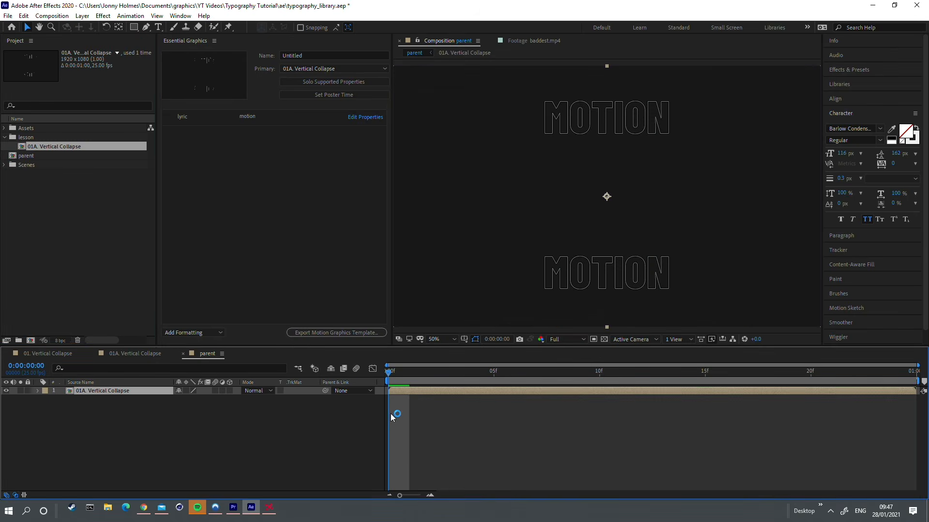
Step: Set the nested composition's lyric essential property to "bananas" and check the text across the timeline
click(37, 391)
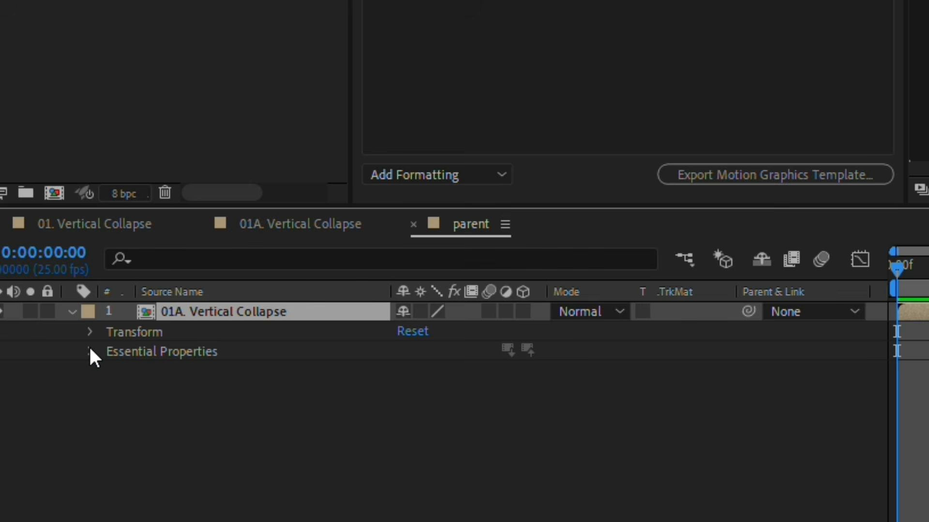
click(91, 352)
click(175, 373)
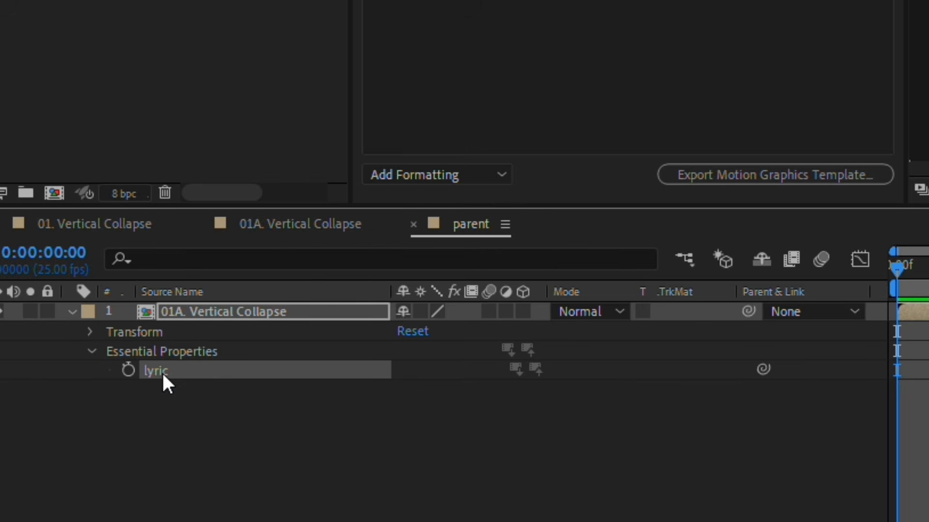
right_click(162, 371)
click(285, 43)
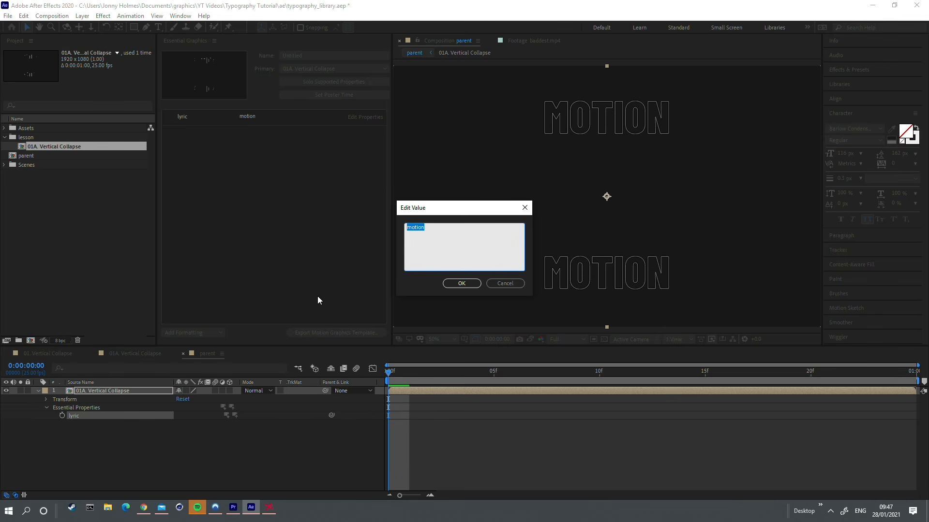
text(bananas)
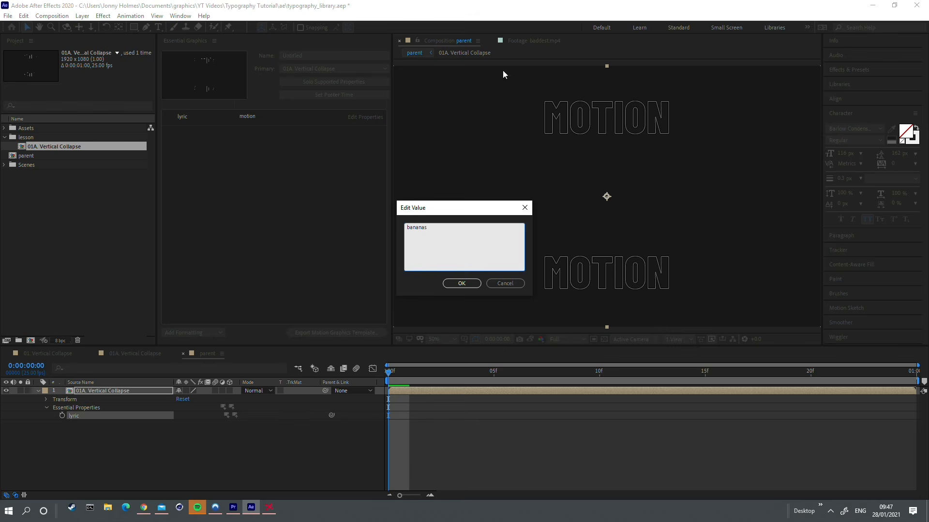
click(462, 284)
drag(406, 371, 540, 371)
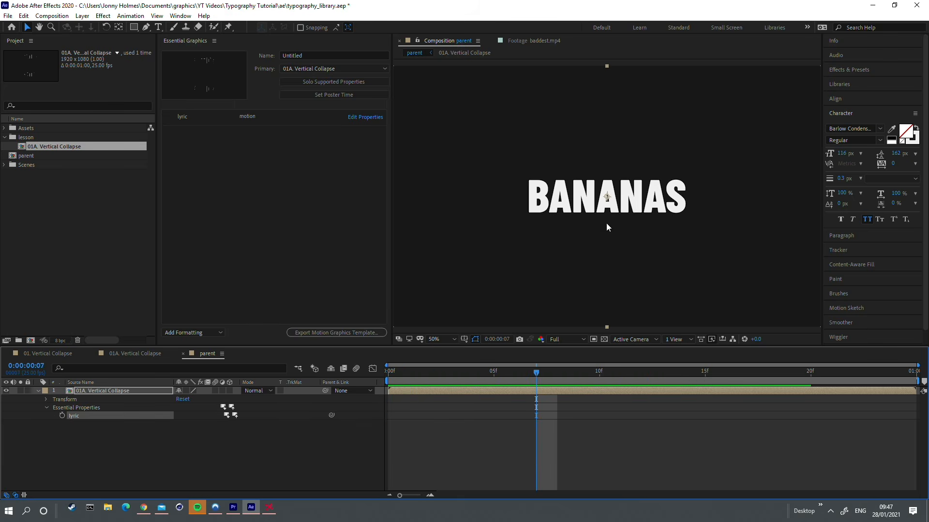
click(561, 319)
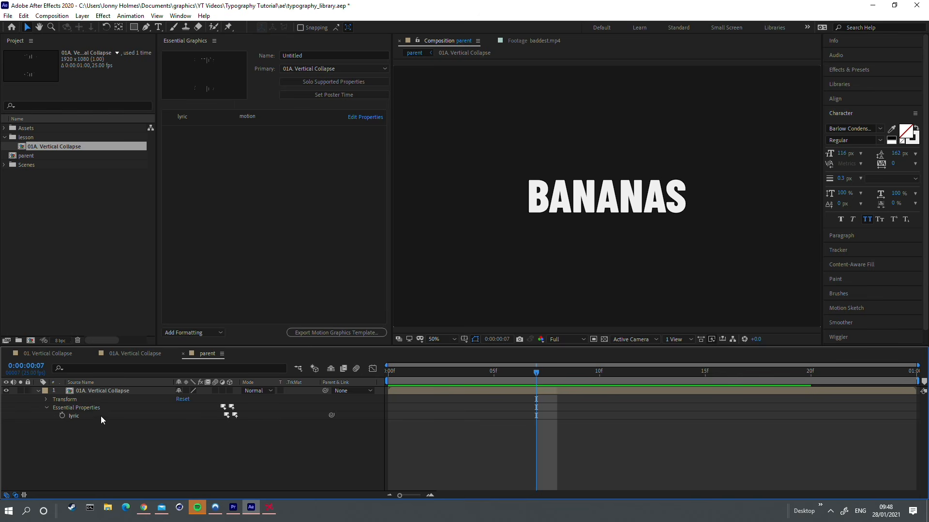
drag(528, 373, 578, 372)
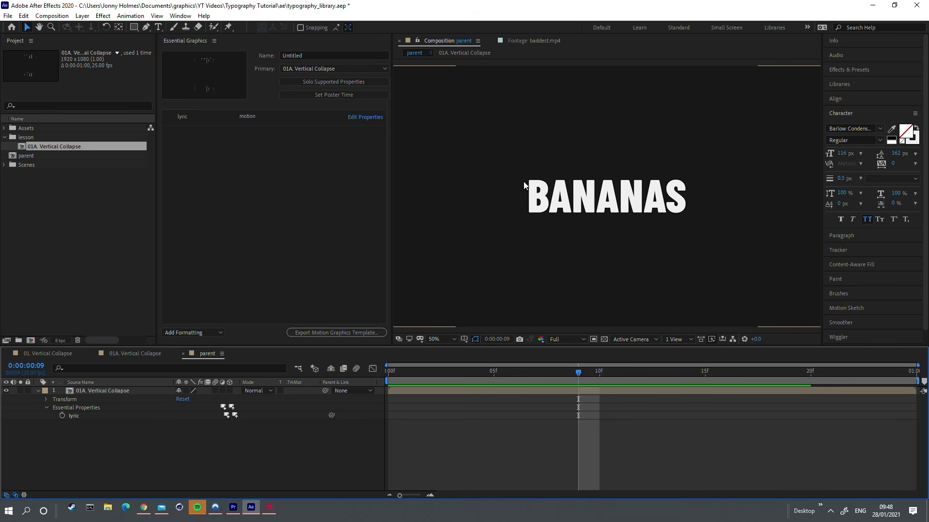
Step: In the 01A. Vertical Collapse composition, link text outer top's Source Text to the motion layer's Source Text
double_click(116, 390)
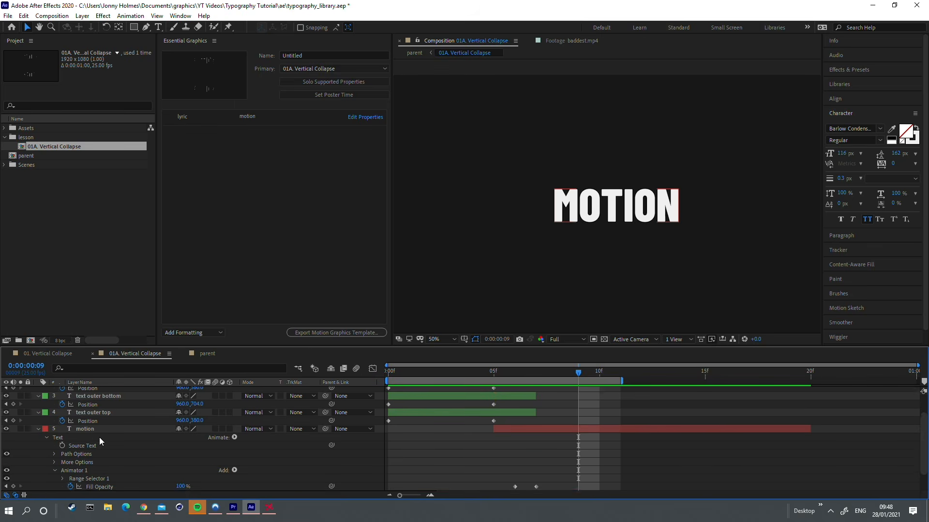
scroll(81, 453, down, 1)
scroll(81, 432, up, 1)
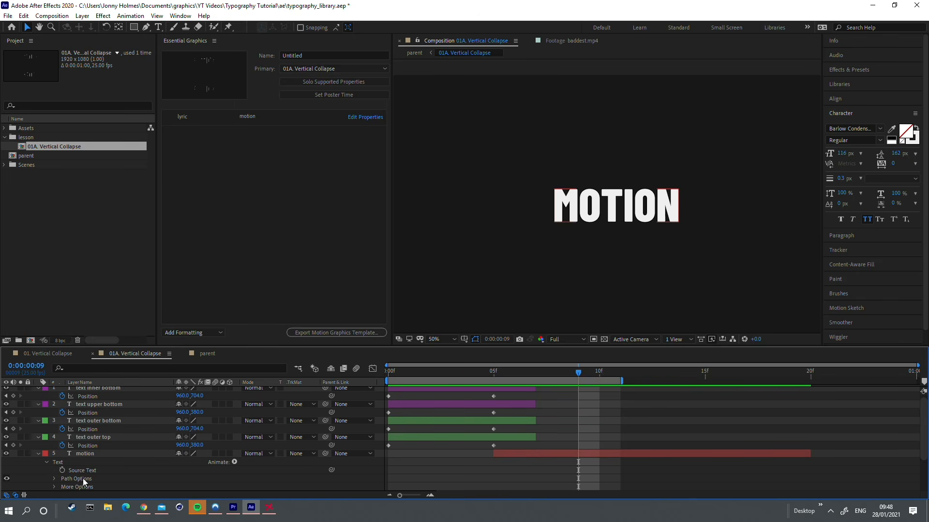
click(57, 438)
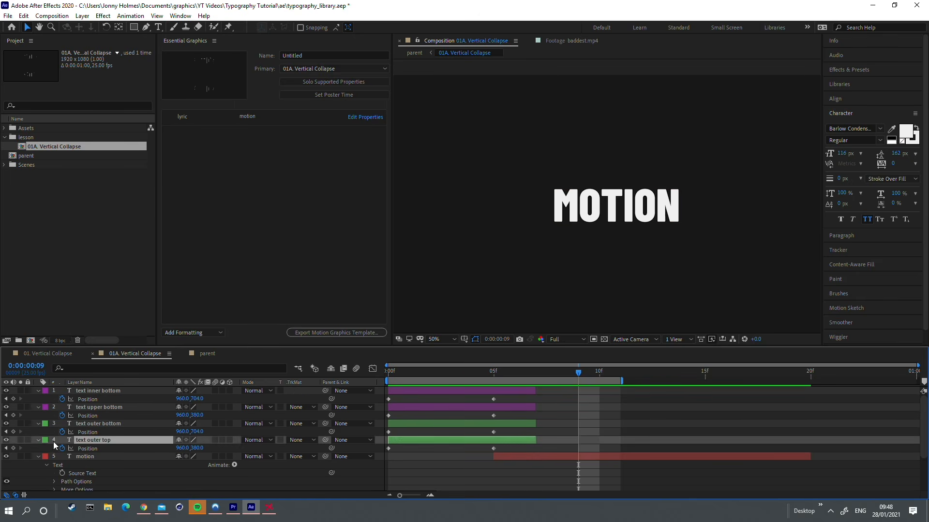
click(39, 440)
click(444, 374)
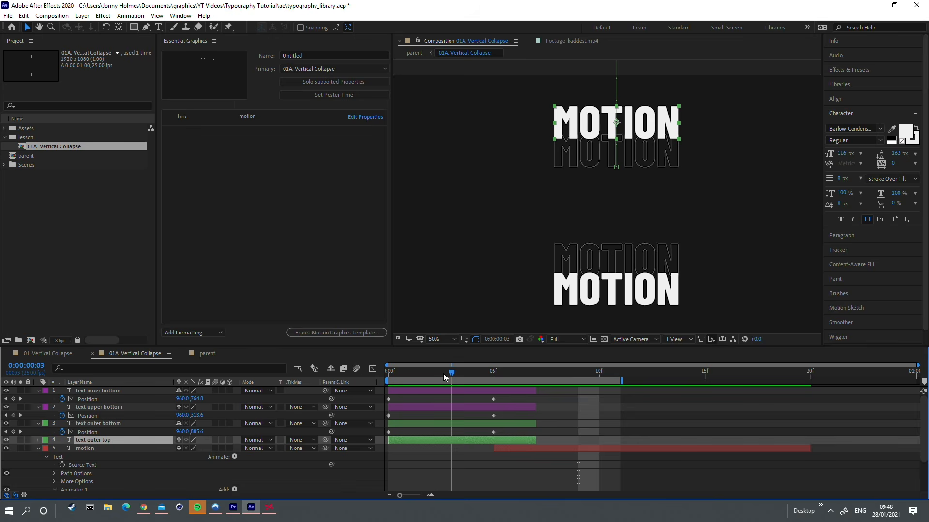
click(38, 441)
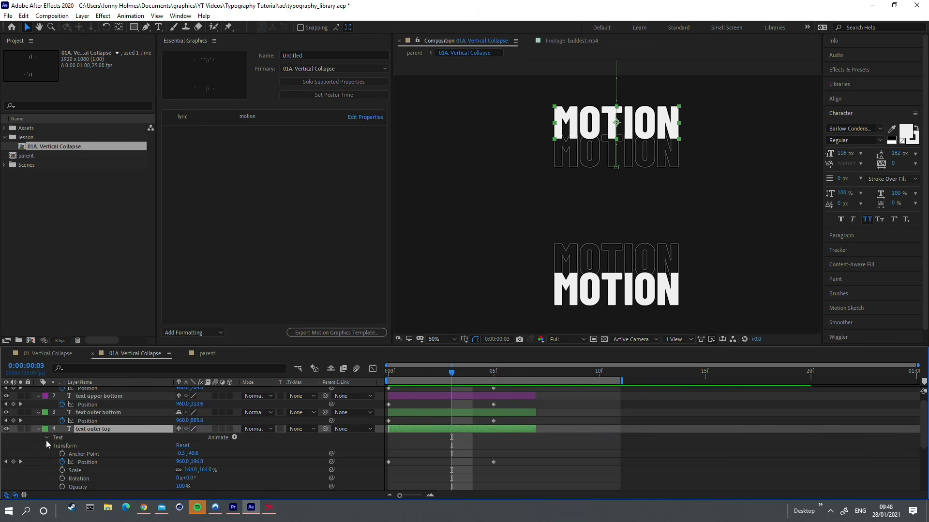
scroll(53, 439, down, 2)
click(95, 422)
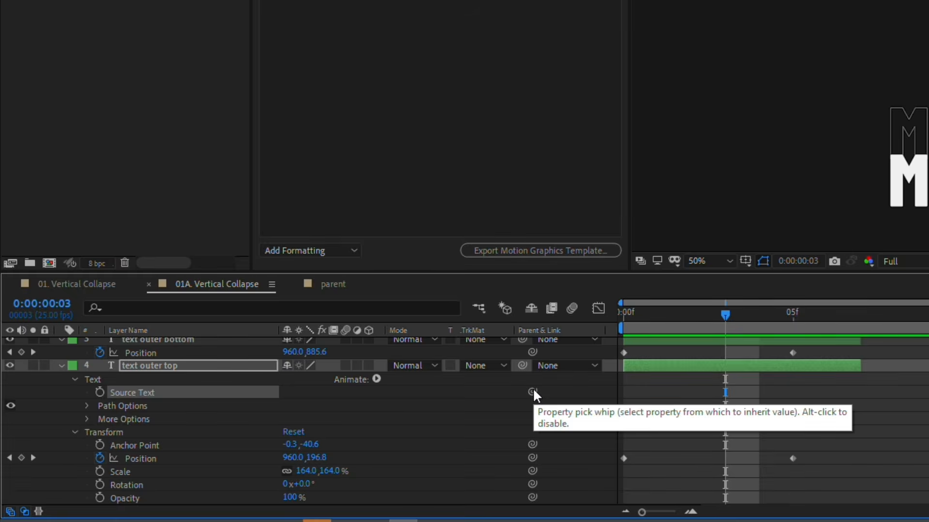
drag(331, 421, 285, 497)
drag(458, 509, 159, 424)
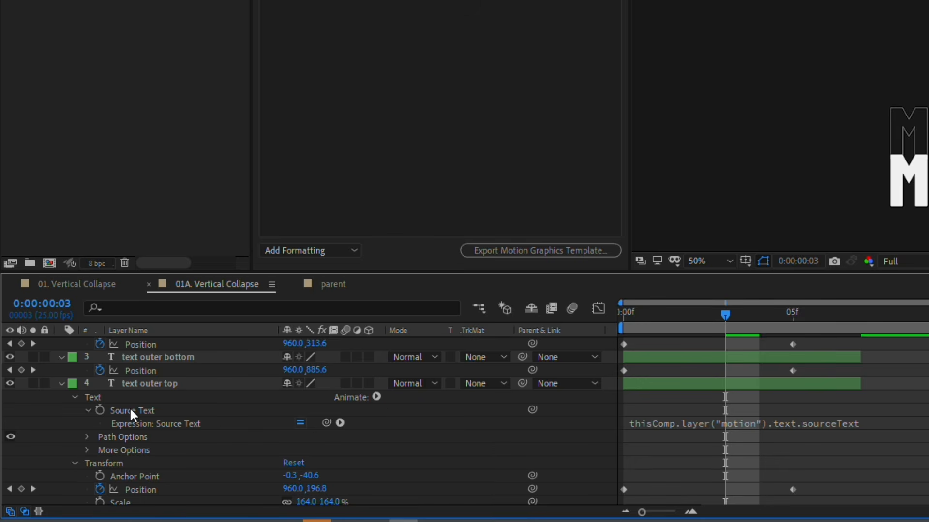
Step: Copy only the expression from text outer top's Source Text
scroll(131, 411, down, 4)
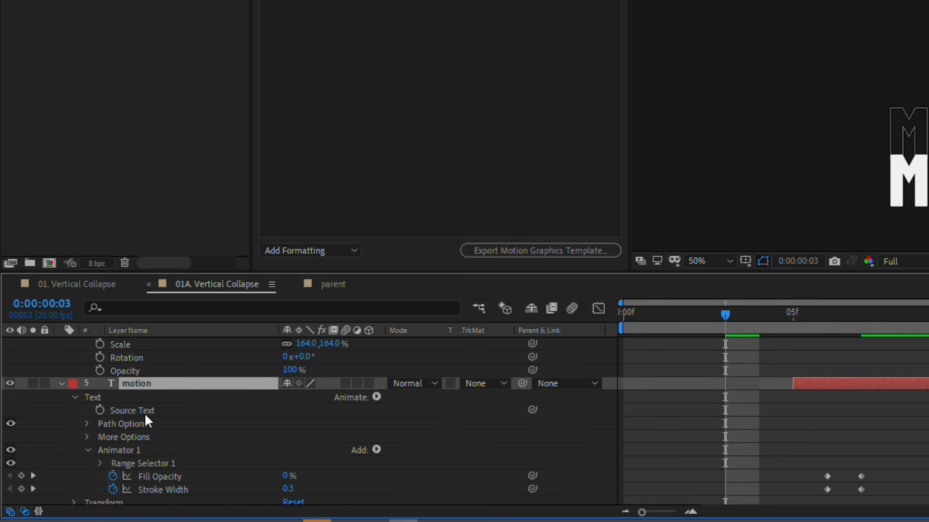
scroll(150, 420, up, 5)
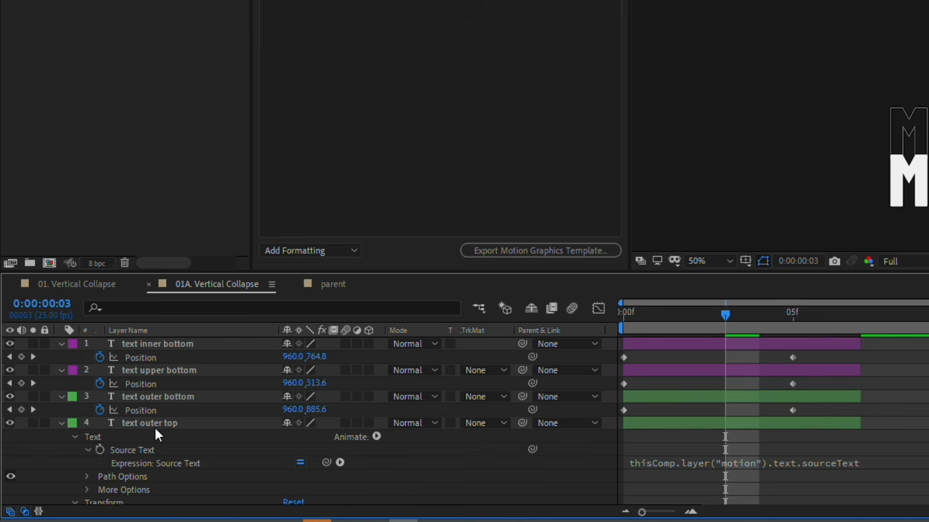
click(152, 454)
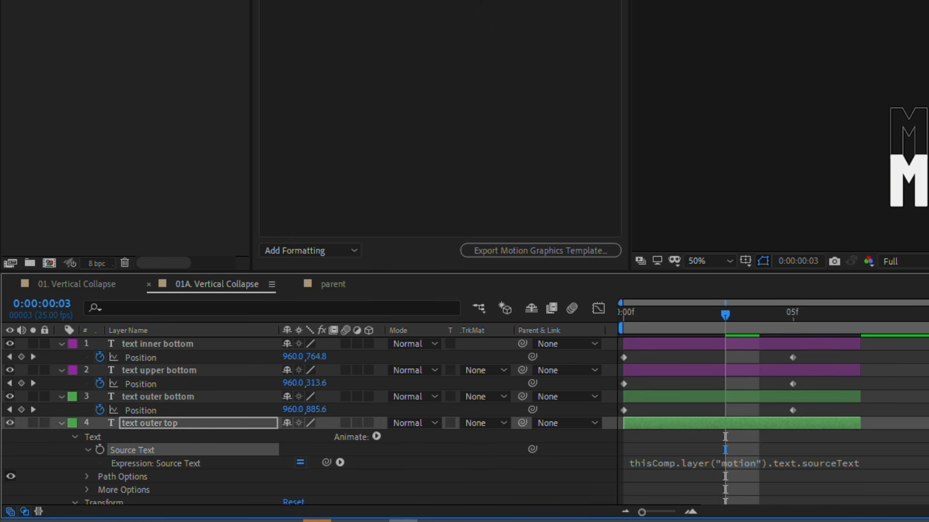
click(23, 16)
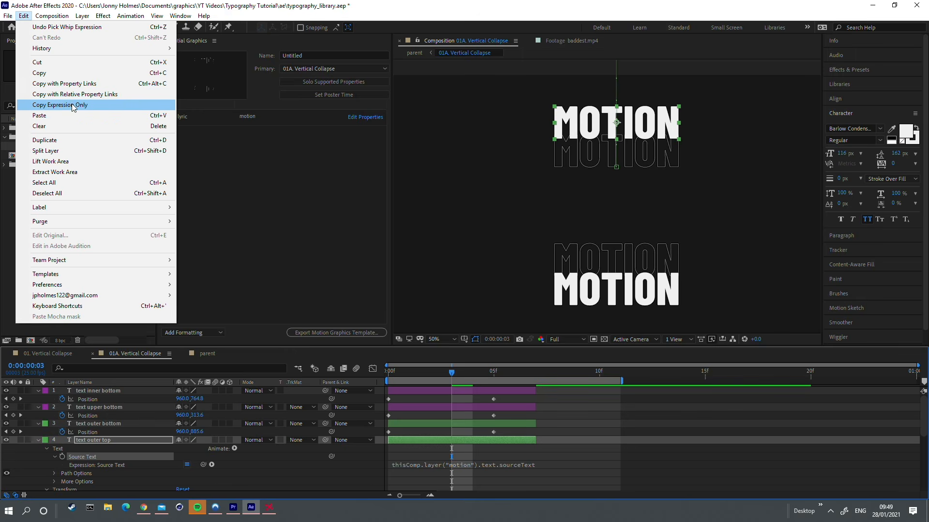
click(73, 105)
Step: Paste the expression onto text outer bottom, text upper bottom and text inner bottom, and preview the parent composition
click(121, 424)
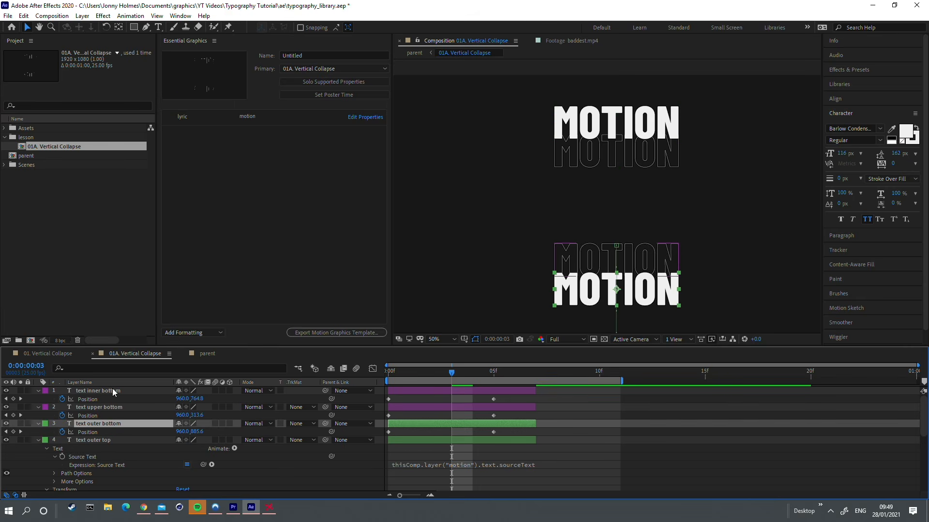
shift+click(115, 391)
click(23, 16)
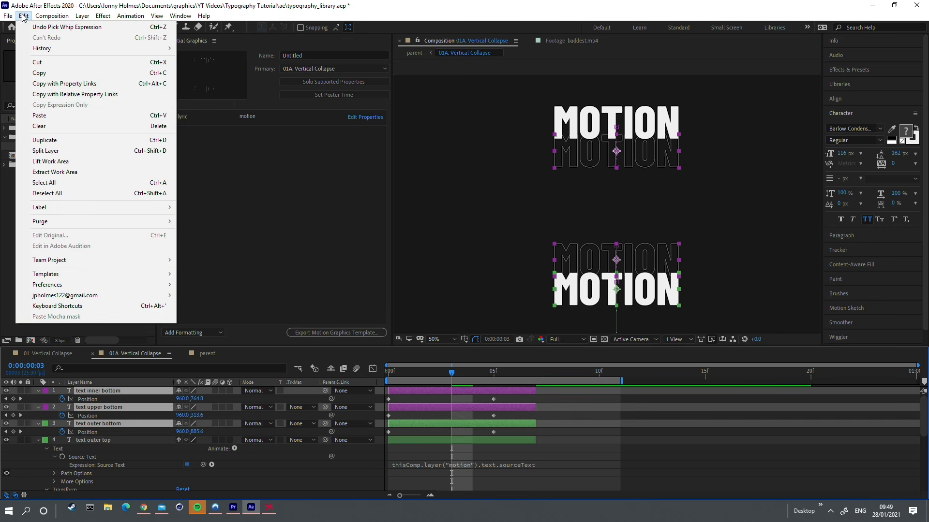
click(72, 116)
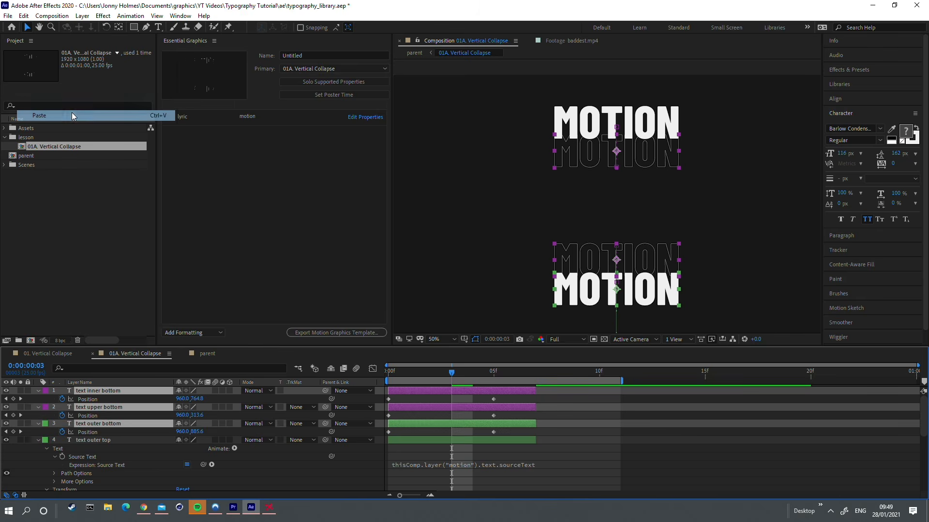
click(207, 355)
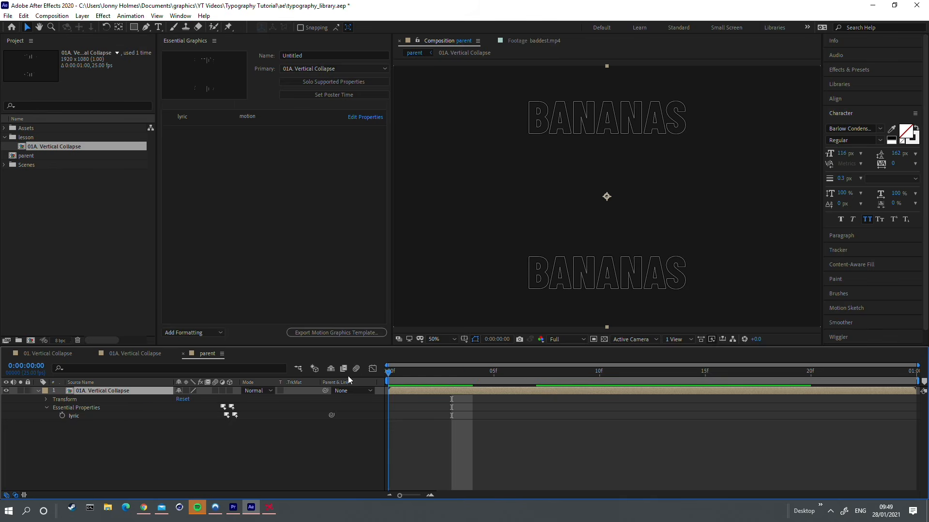
key(space)
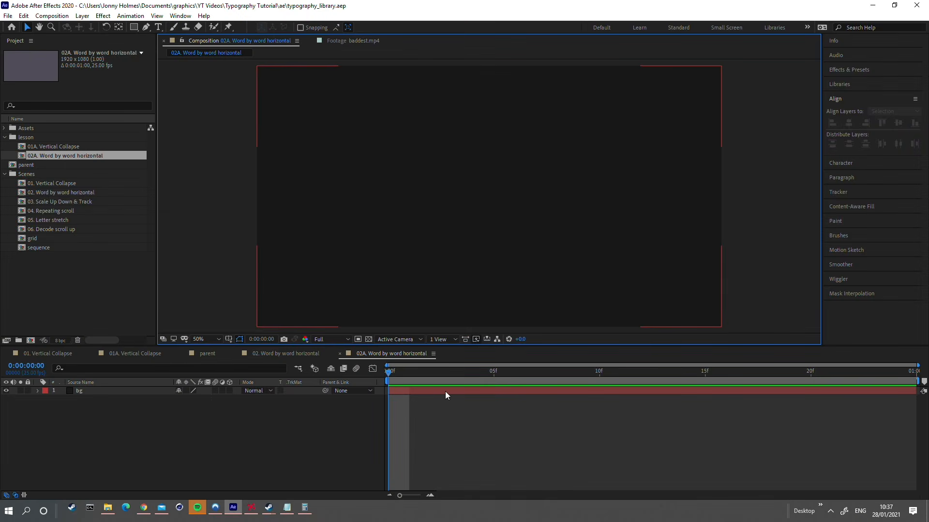
Step: Check the composition settings of 02A. Word by word horizontal
click(445, 391)
key(ctrl+k)
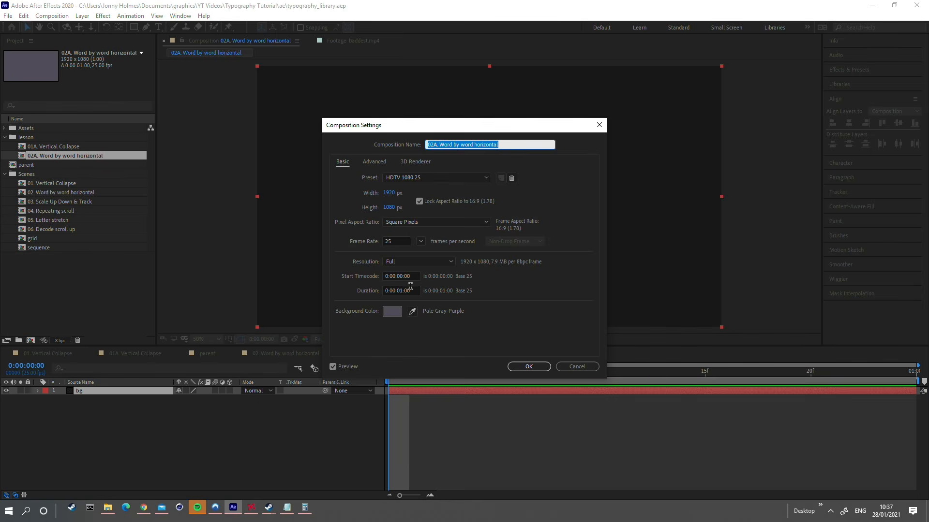
click(534, 366)
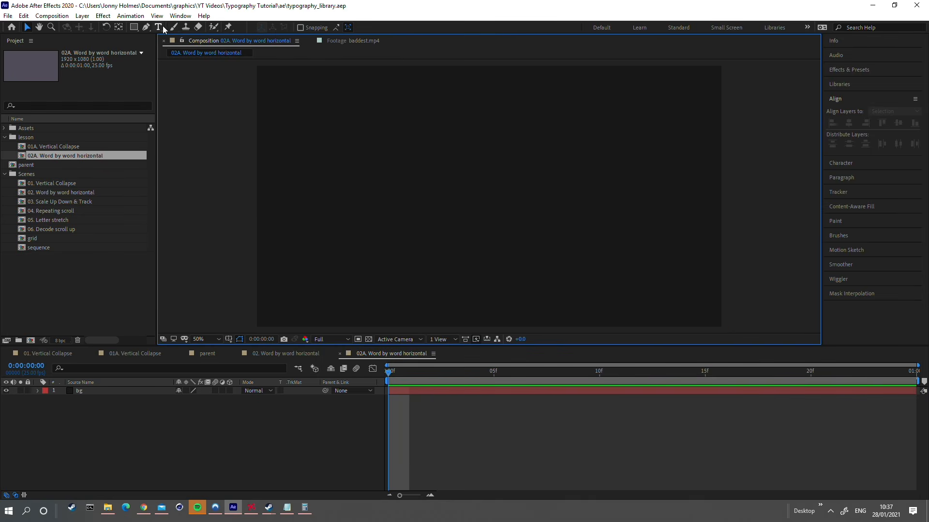
Step: Create a text layer reading "BY YOUR SIDE" in 02A. Word by word horizontal
key(ctrl+t)
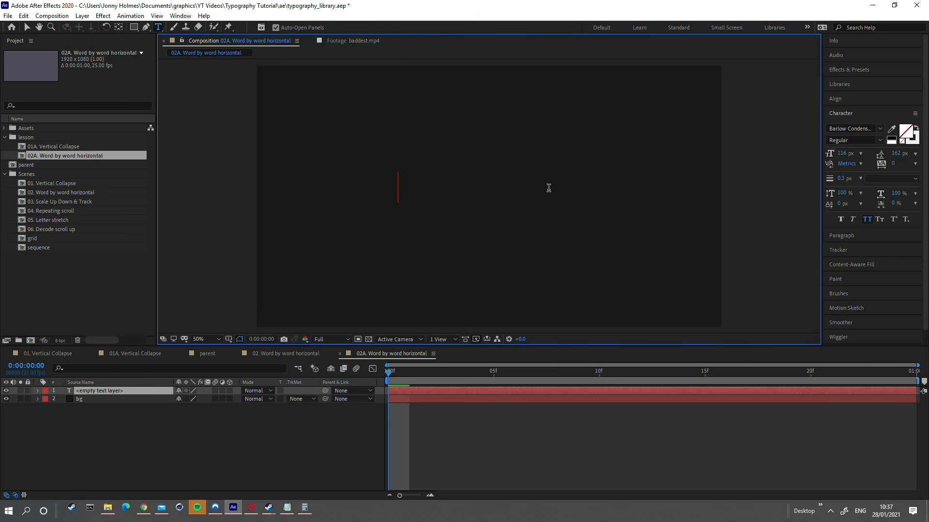
text(BY YOU SR)
key(BackSpace)
key(BackSpace)
key(BackSpace)
text(r SDE)
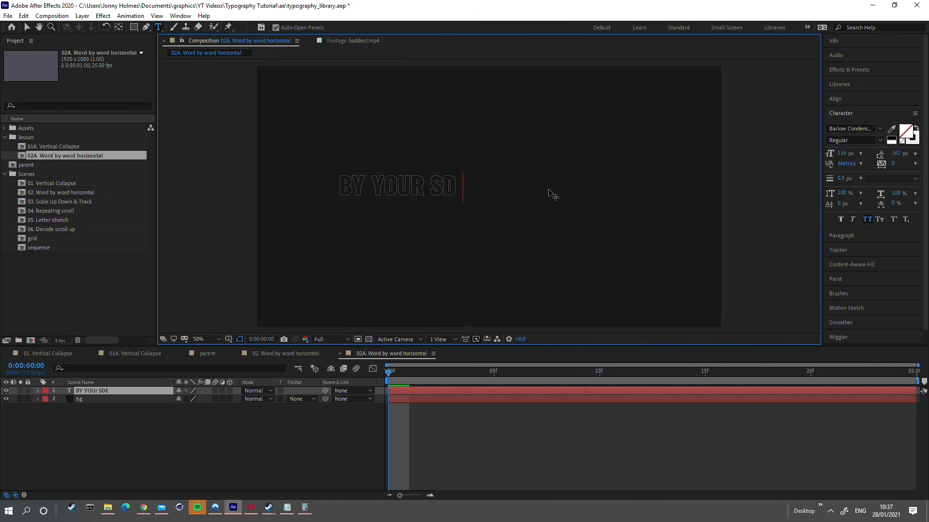
key(BackSpace)
key(BackSpace)
text(IDE)
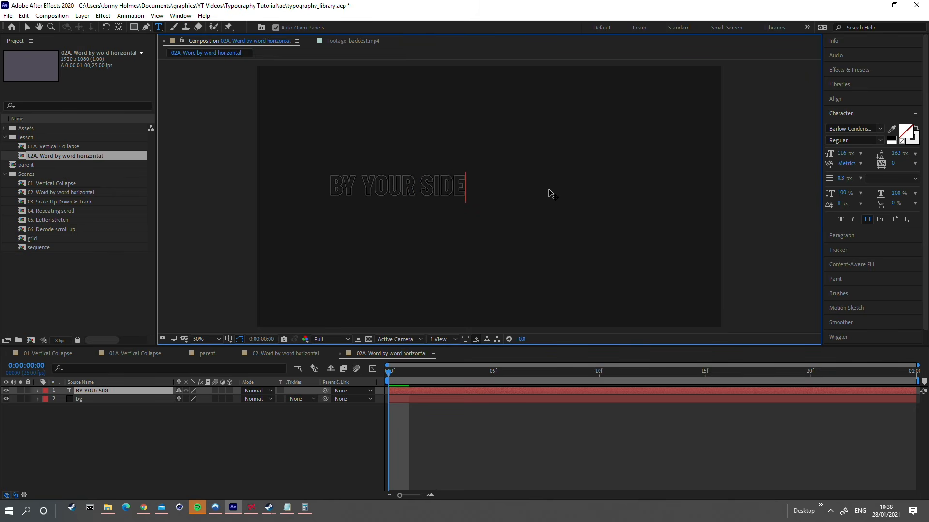
Step: Centre the text layer horizontally and vertically in the composition and move its anchor point to its own centre
click(27, 28)
click(842, 100)
click(849, 123)
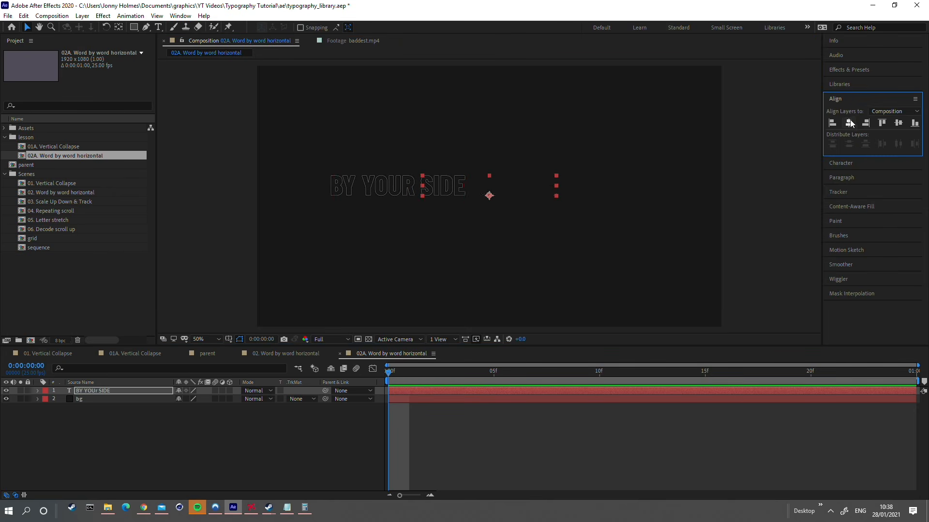
click(898, 123)
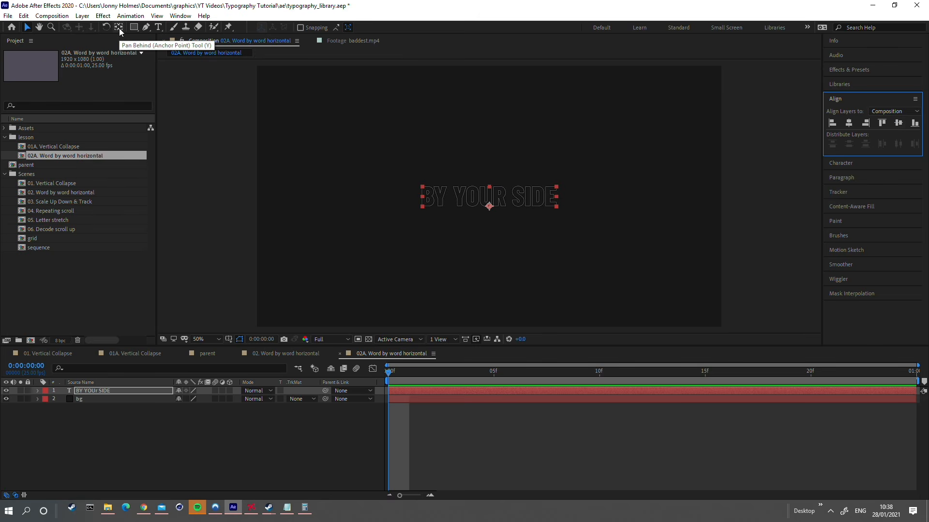
key(ctrl+alt+Home)
click(527, 203)
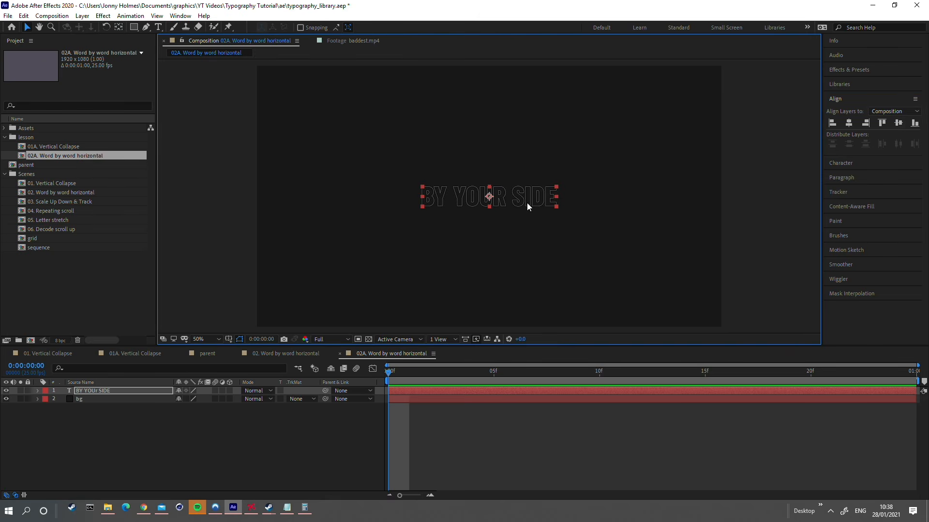
Step: Scale the text layer to 224% and bring up its character settings
key(s)
drag(191, 399, 246, 394)
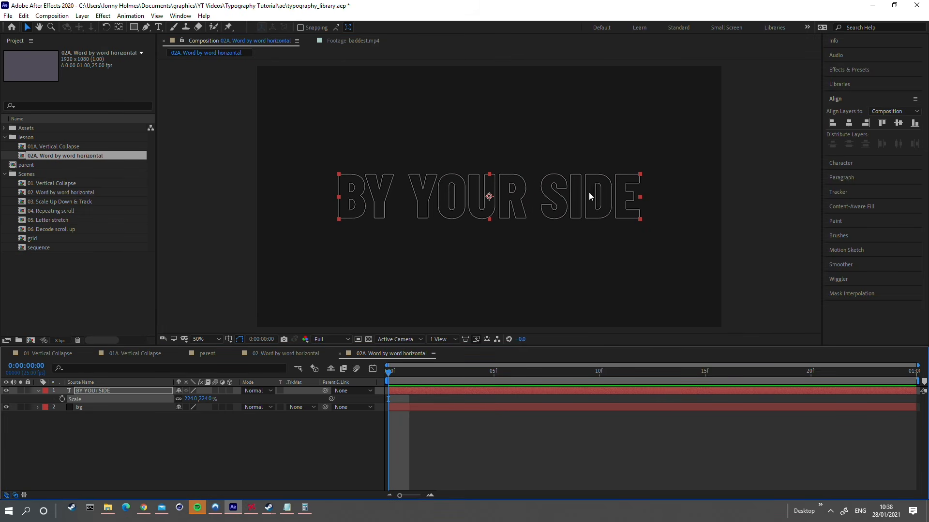
click(844, 166)
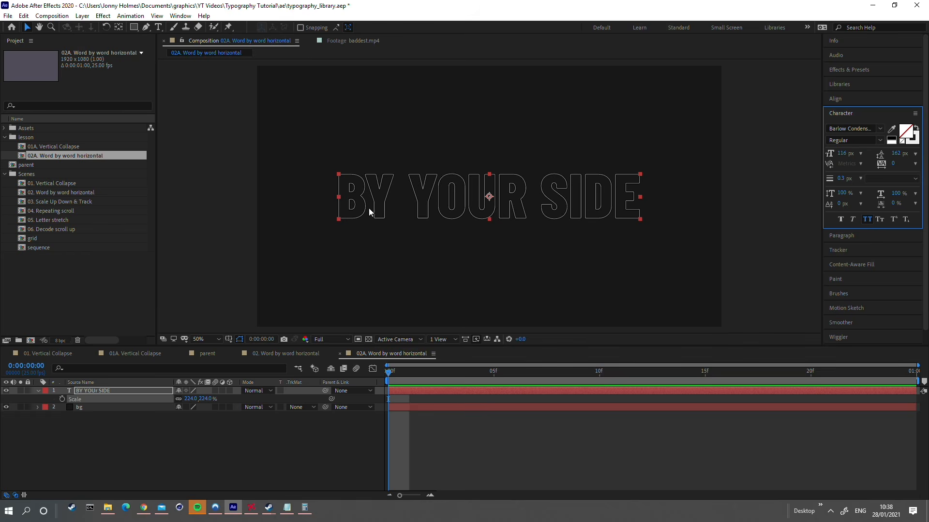
Step: Add a Fill Color Opacity text animator to the BY YOUR SIDE layer
click(37, 392)
click(37, 392)
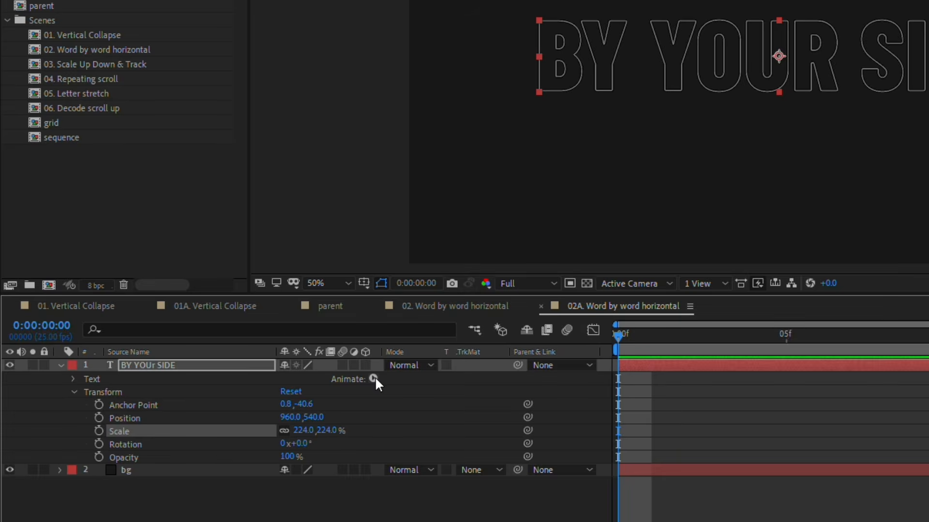
click(235, 400)
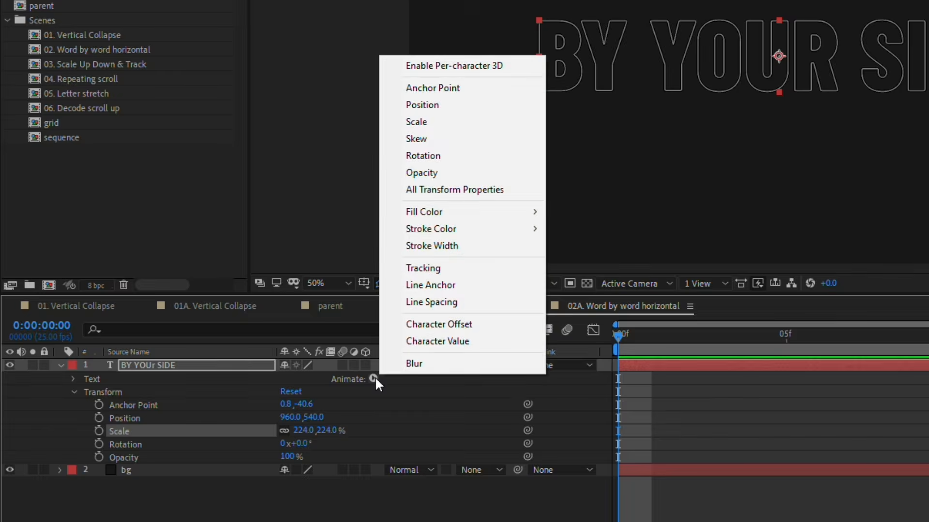
mouse_move(458, 209)
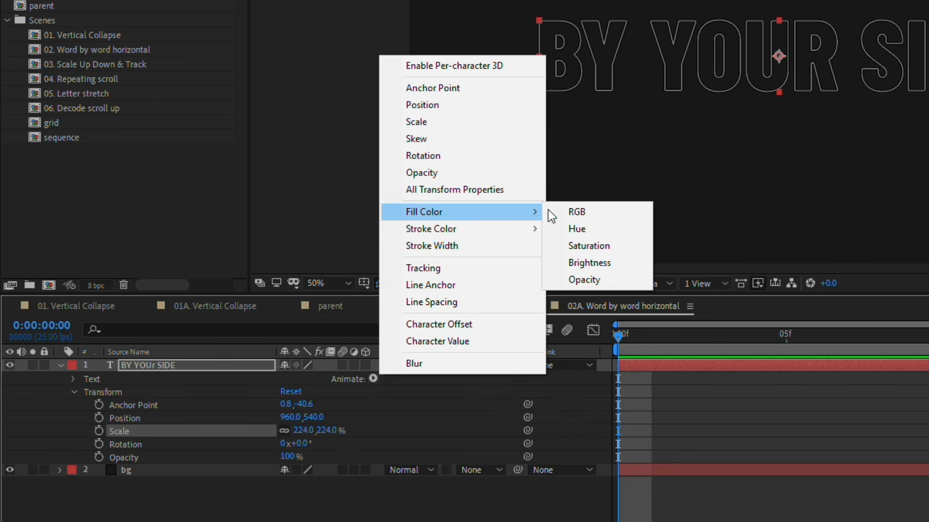
click(577, 279)
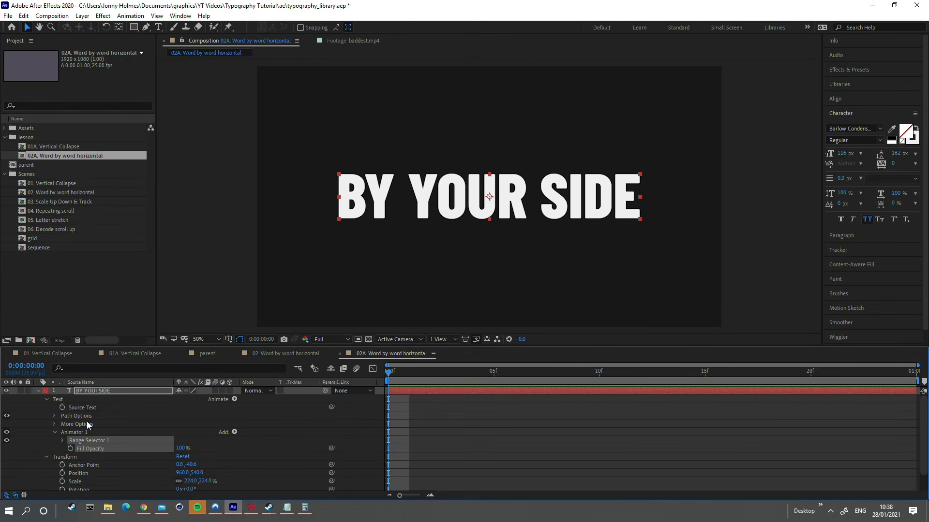
Step: Expand Range Selector 1 of the new animator and try out different End values
click(71, 433)
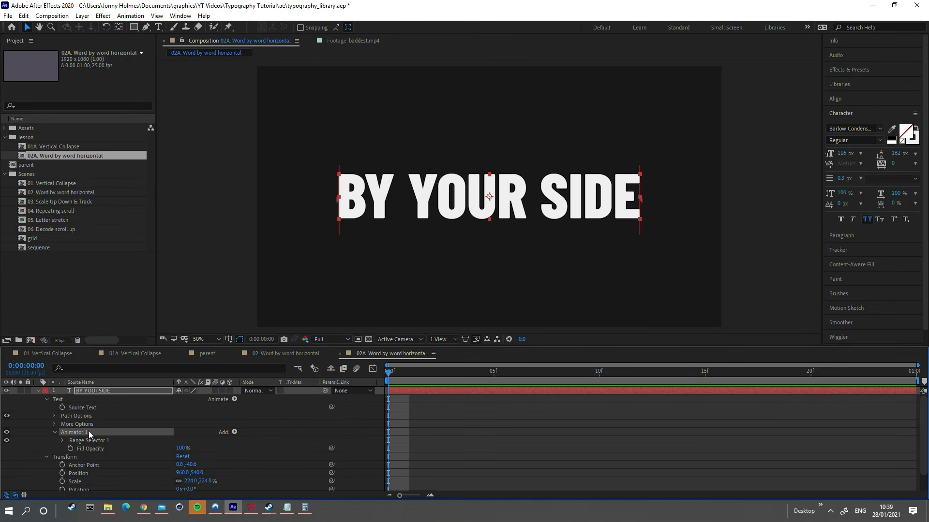
click(102, 441)
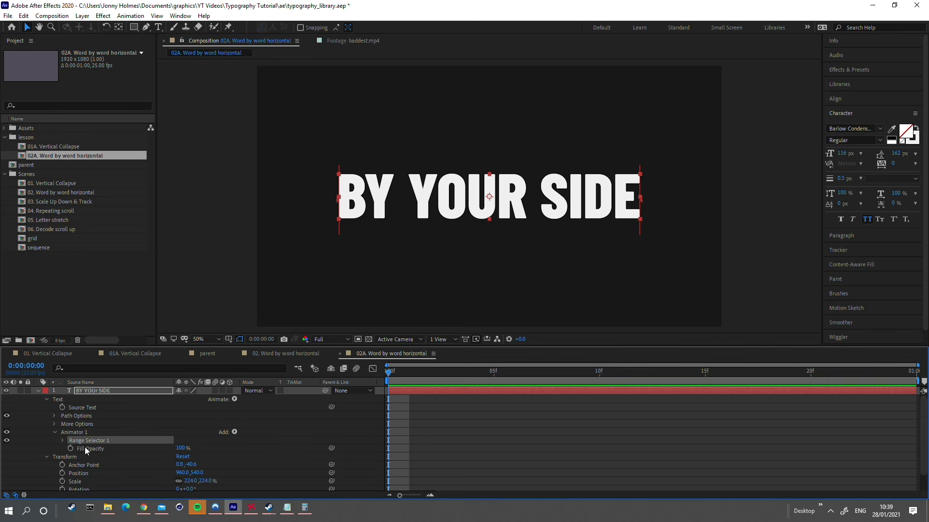
click(62, 441)
scroll(62, 440, down, 1)
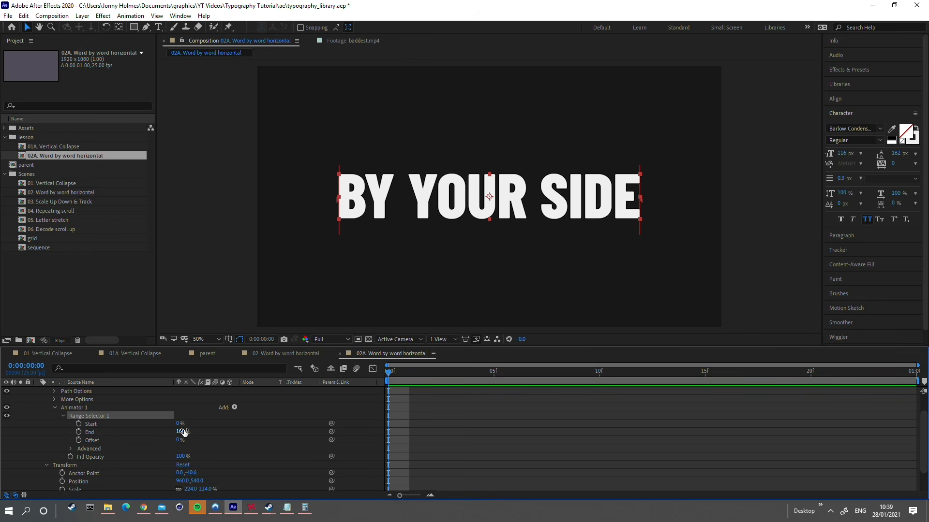
mouse_move(180, 434)
mouse_down()
mouse_move(149, 434)
mouse_move(182, 438)
mouse_up()
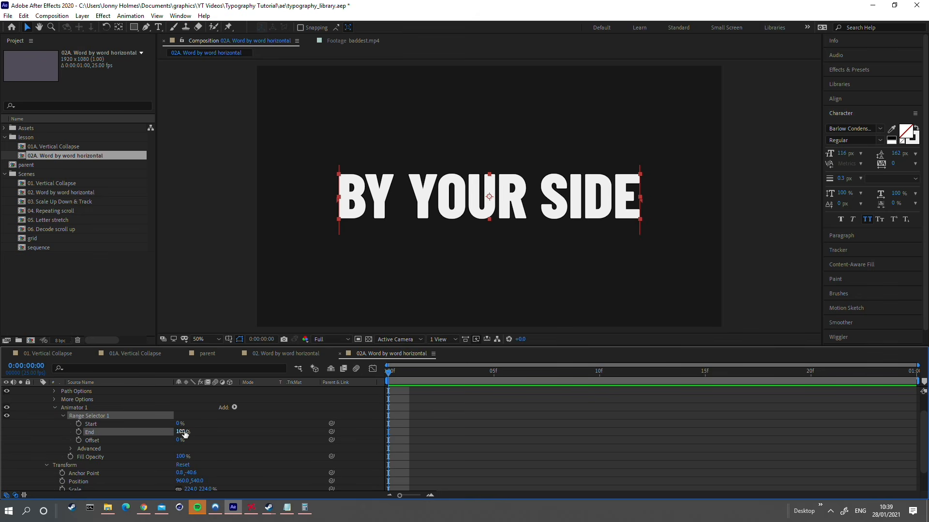
Step: Base Range Selector 1 on Words in its advanced options
click(93, 449)
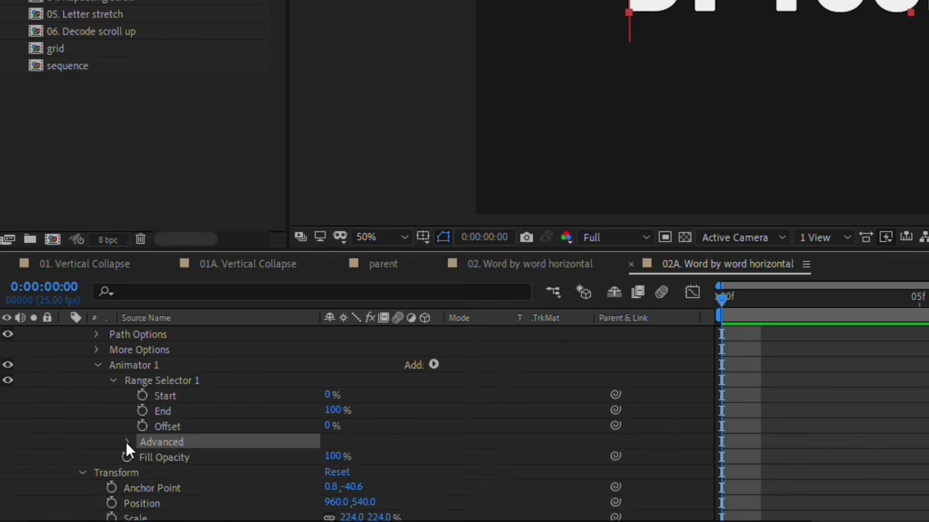
click(70, 449)
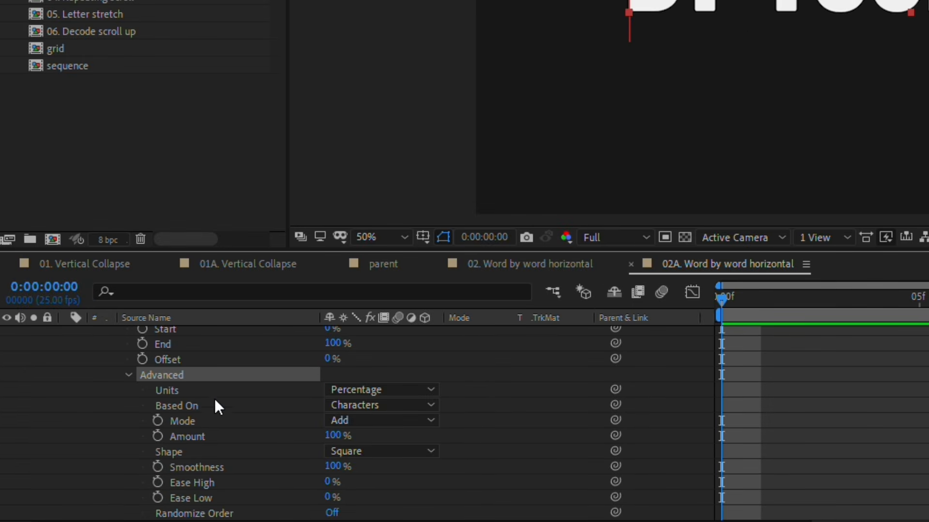
click(355, 408)
click(382, 464)
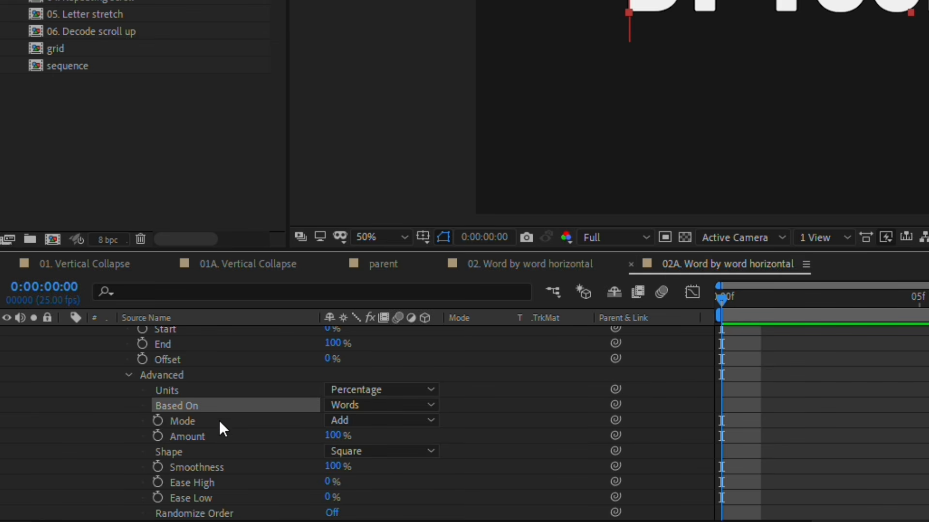
Step: Test the word-based selection by varying the range selector's End and returning it to 100%
scroll(292, 399, up, 2)
drag(334, 387, 310, 390)
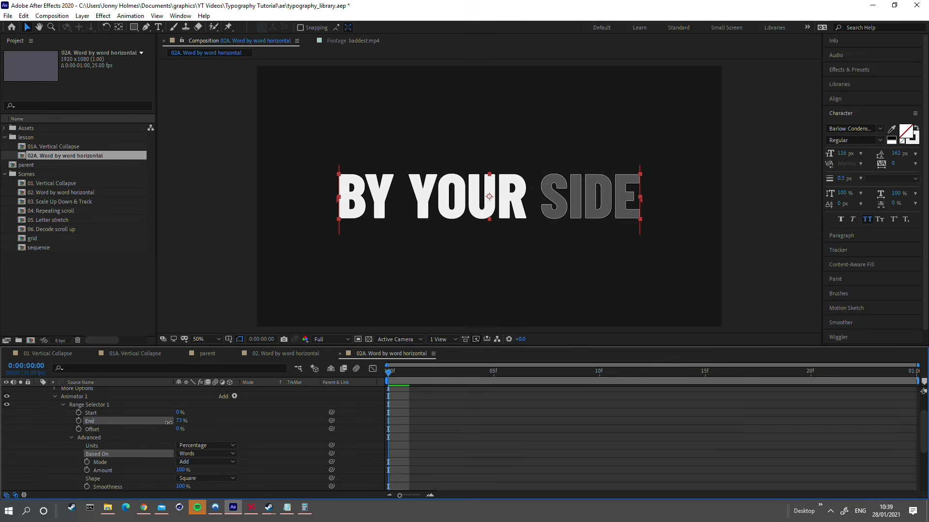
drag(169, 423, 198, 423)
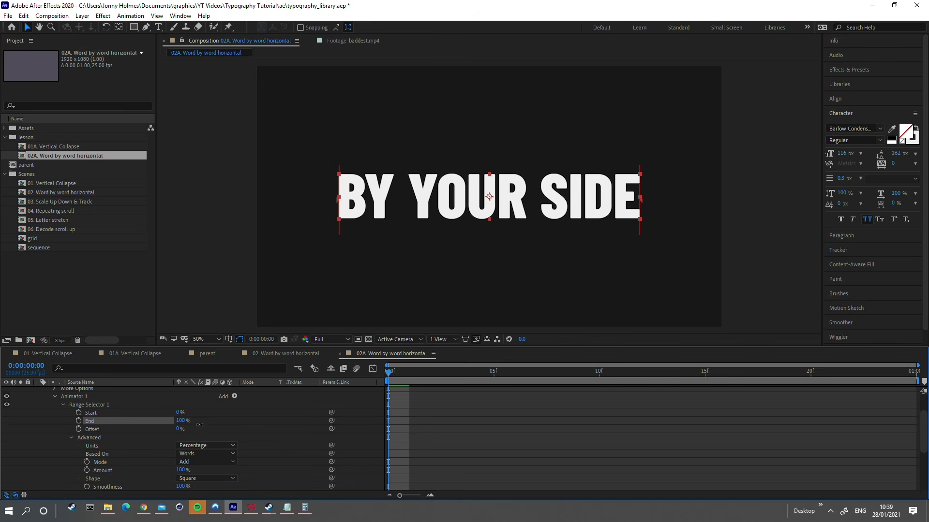
Step: Set the range selector's Smoothness to 0%
scroll(124, 434, down, 2)
click(135, 463)
drag(174, 462, 117, 463)
Step: Set the range selector's End to 0%, try raising Start, and reset Start to 0%
scroll(118, 463, up, 3)
mouse_move(180, 421)
mouse_down()
mouse_move(130, 424)
mouse_move(179, 424)
mouse_move(150, 424)
mouse_move(184, 412)
mouse_up()
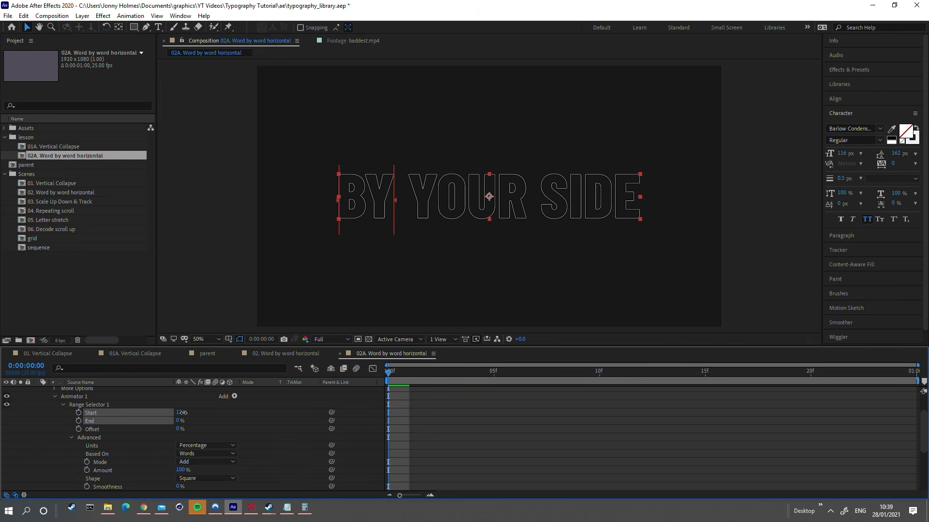
click(178, 413)
text(0)
key(Return)
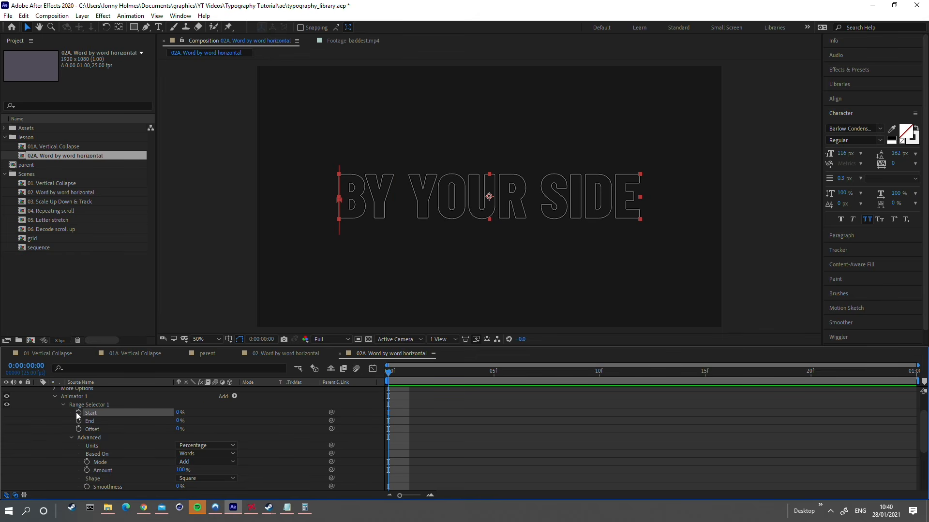
Step: Keyframe the range selector's Start from 0% at the first frame to 100% at 0:00:00:24 and preview the animation
drag(555, 374, 911, 413)
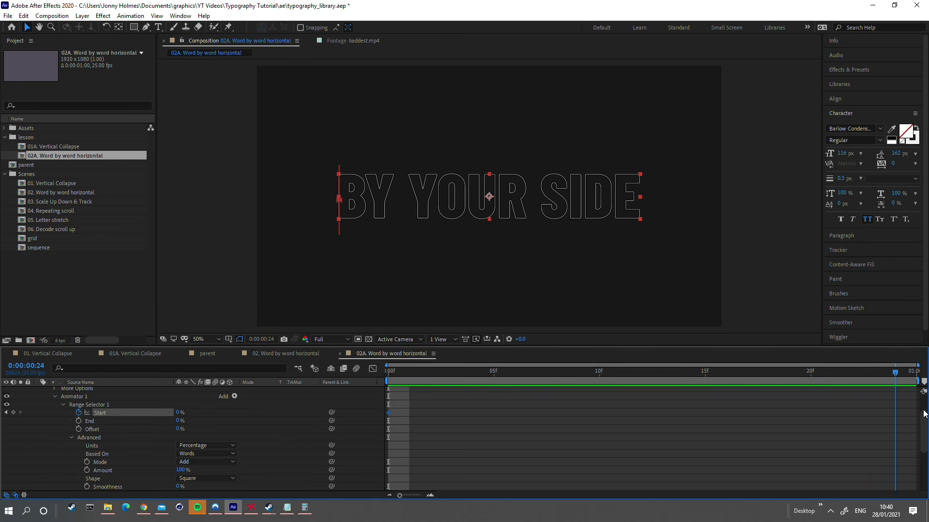
click(178, 413)
text(100)
key(Return)
drag(514, 373, 385, 373)
key(space)
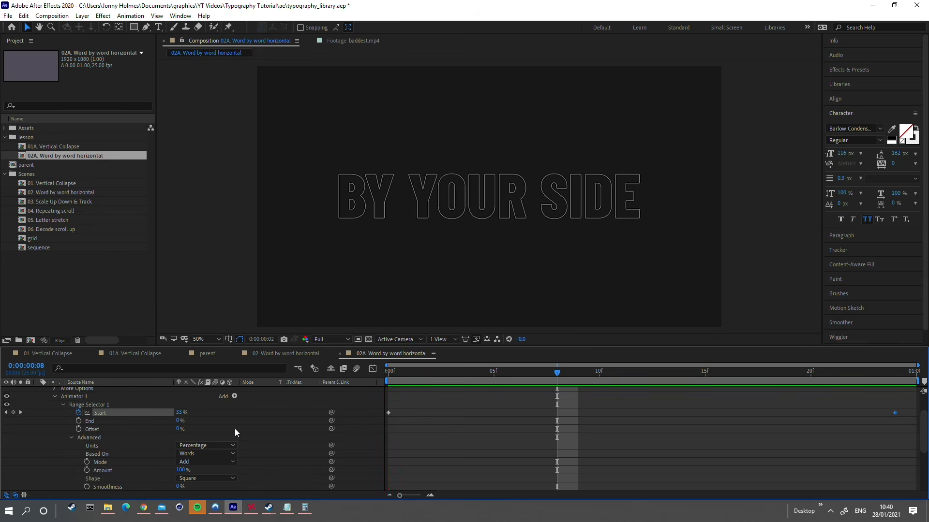
Step: Preview the word-by-word fill, return to the layer's main properties and collapse Animator 1
key(space)
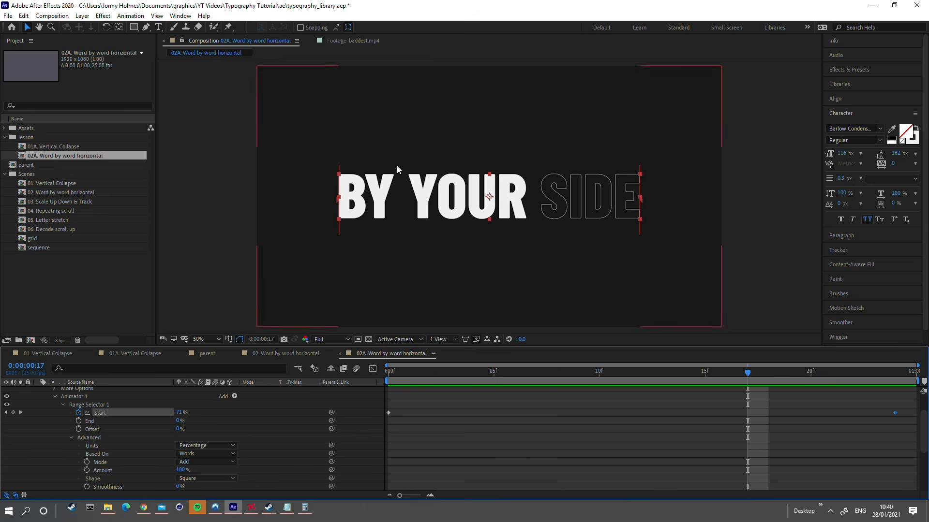
click(321, 221)
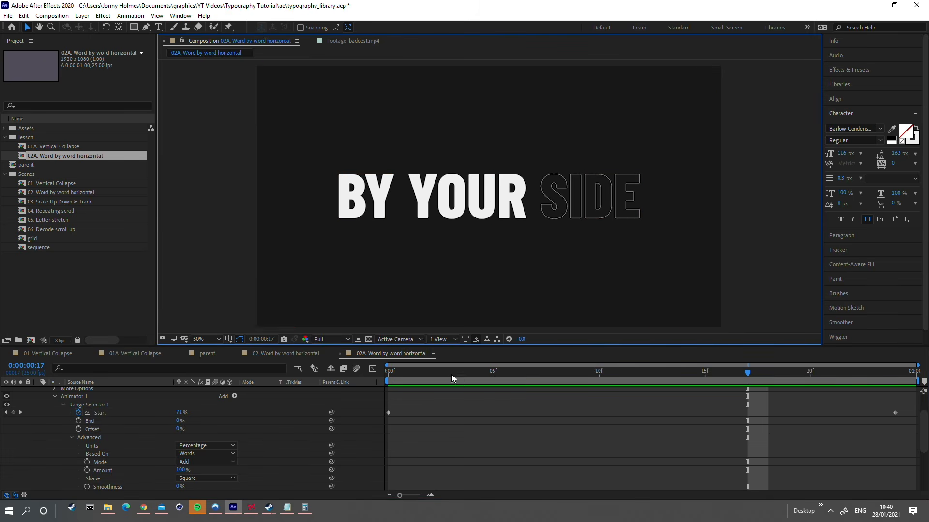
click(487, 452)
key(Home)
scroll(56, 436, up, 2)
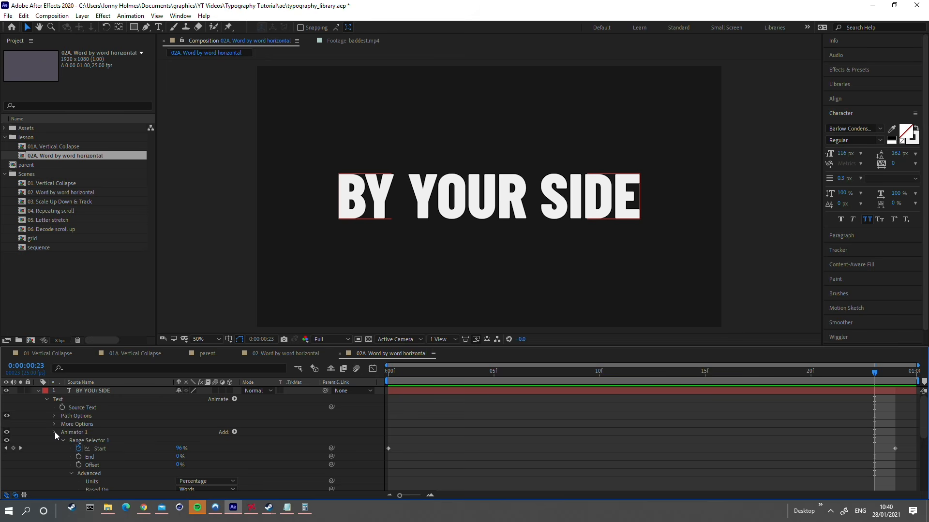
click(54, 432)
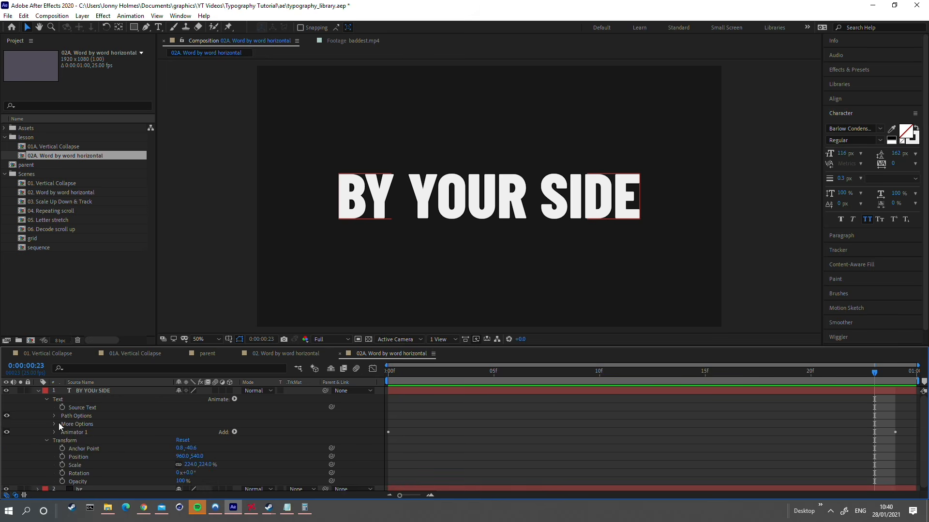
Step: Show Essential Graphics and set its primary composition to 02A. Word by word horizontal
click(178, 16)
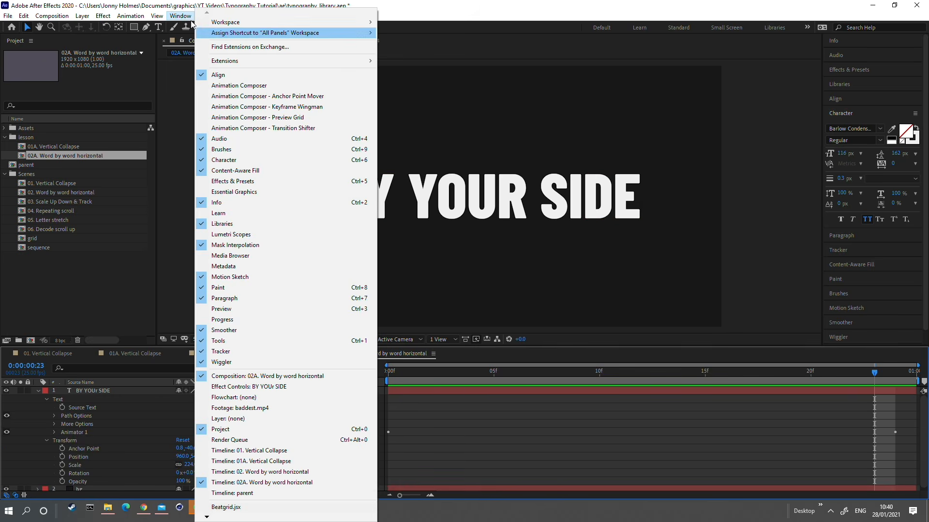
click(236, 192)
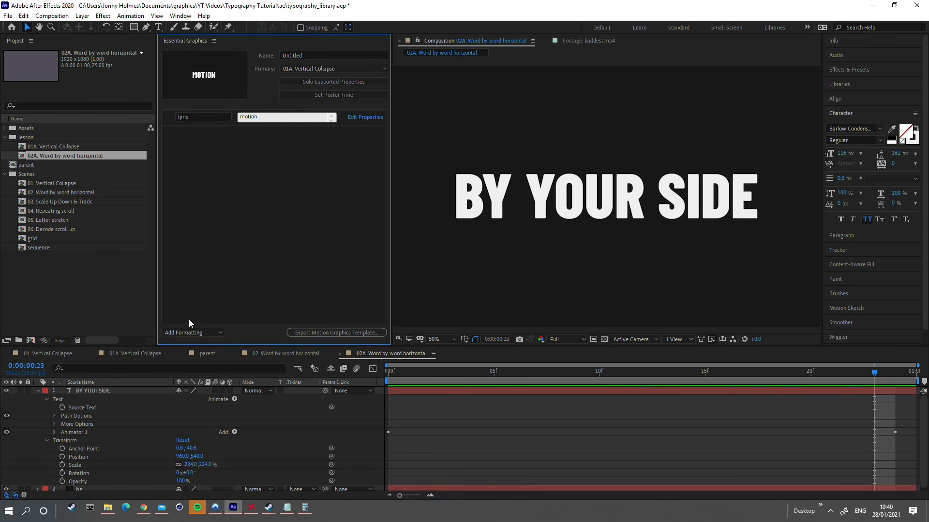
click(309, 67)
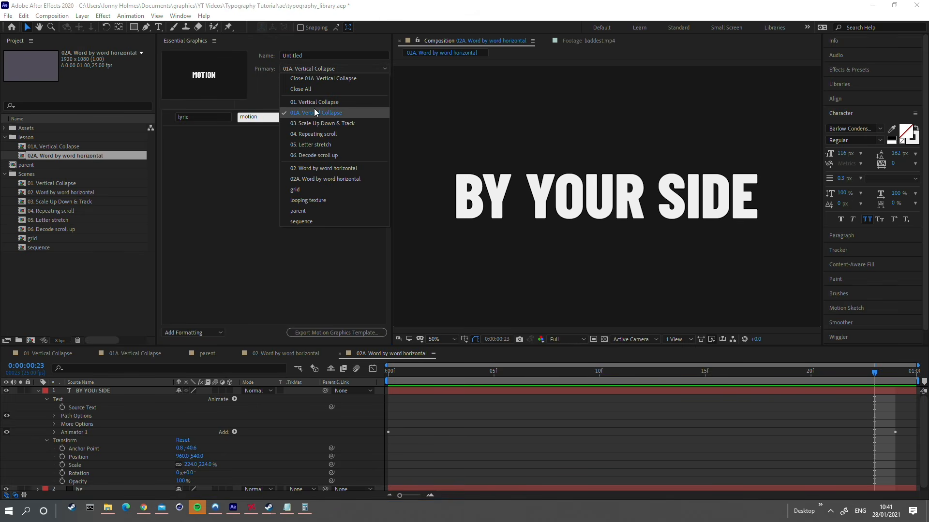
click(317, 177)
Step: Expose the text layer's Source Text as an Essential Graphics property and name it lyric
click(78, 409)
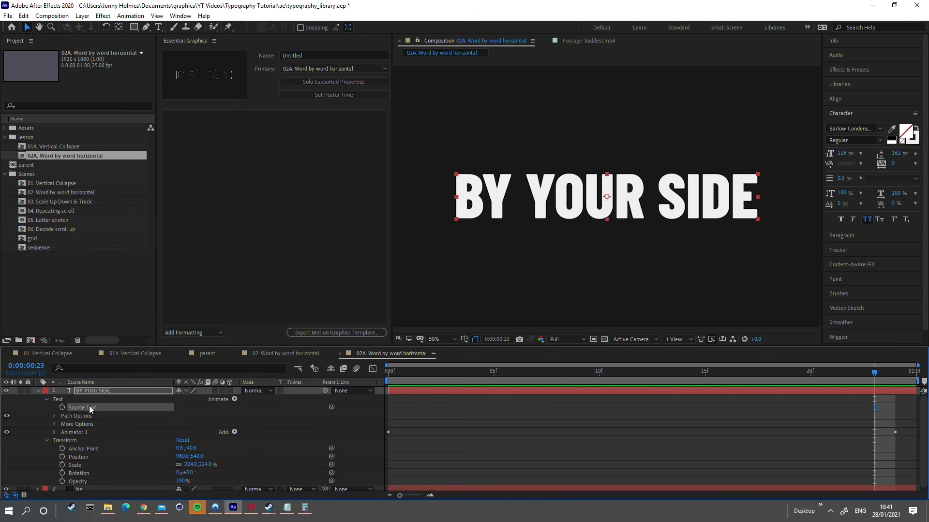
drag(89, 405, 140, 117)
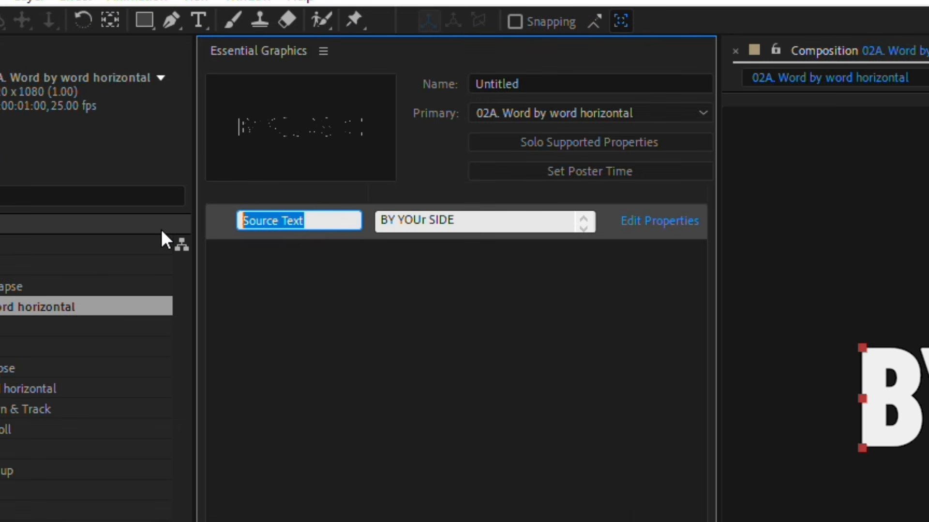
text(lyric)
key(Return)
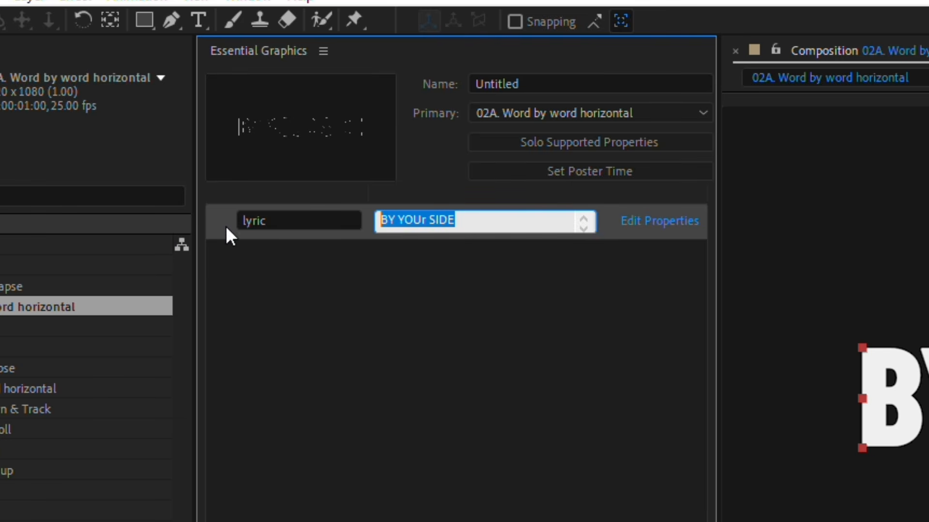
Step: Set the lyric property to MOTION IS FUN and preview the animation from the first frame
text(MOTION)
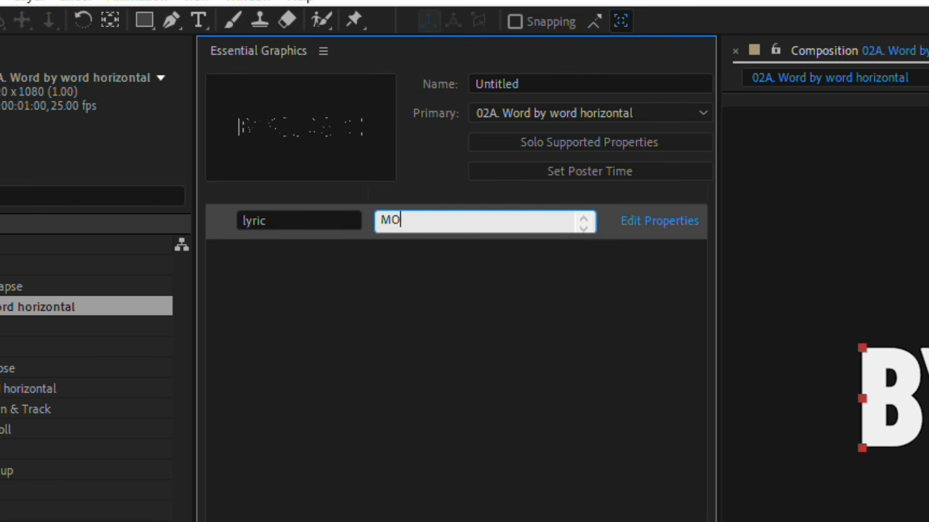
text( IS FUN)
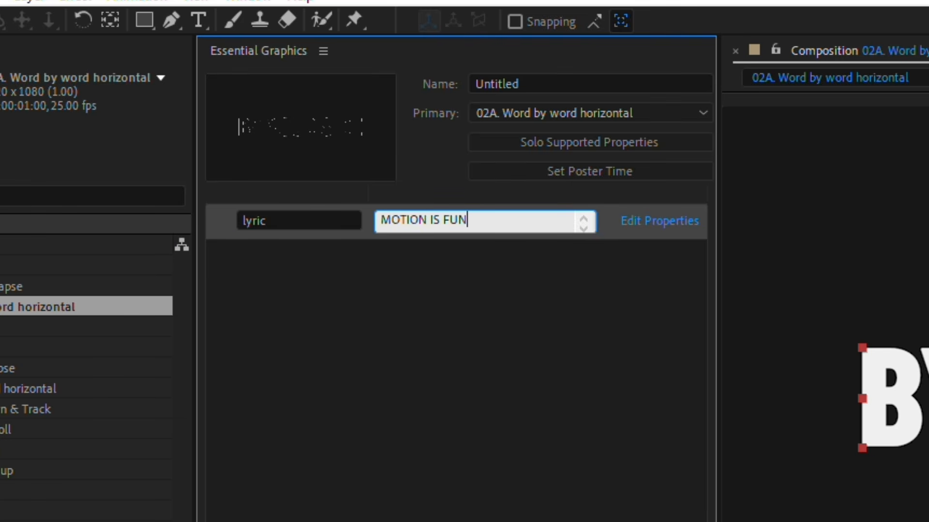
key(Return)
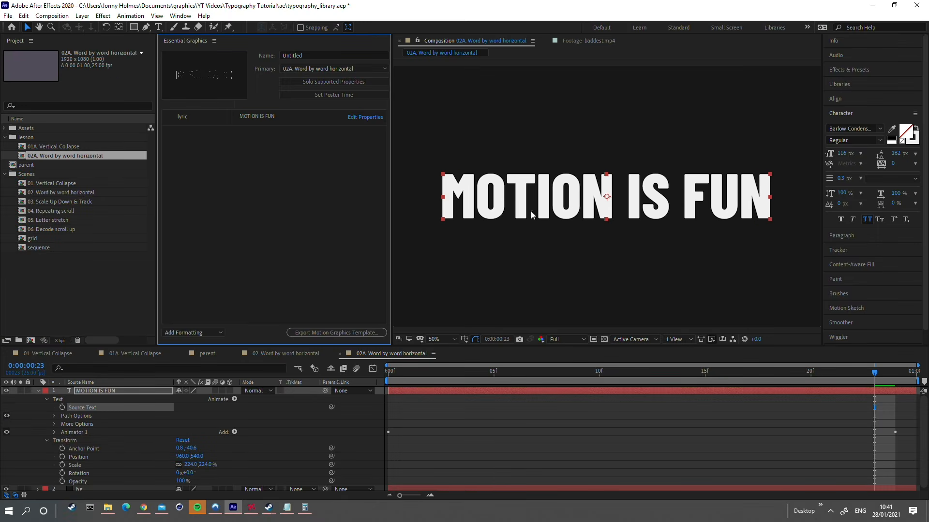
drag(579, 371, 387, 373)
key(space)
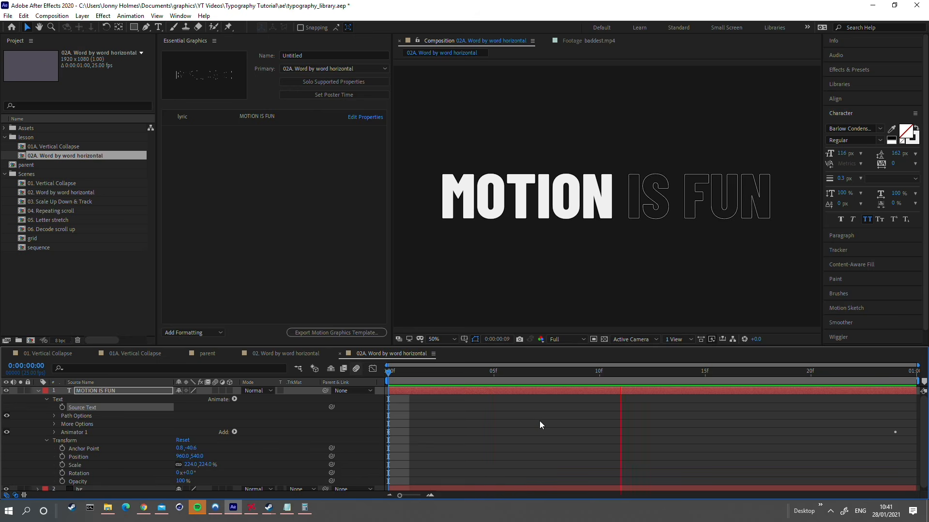
Step: Extend the lyric property to read MOTION IS FUN FOR EVERYONE
click(284, 125)
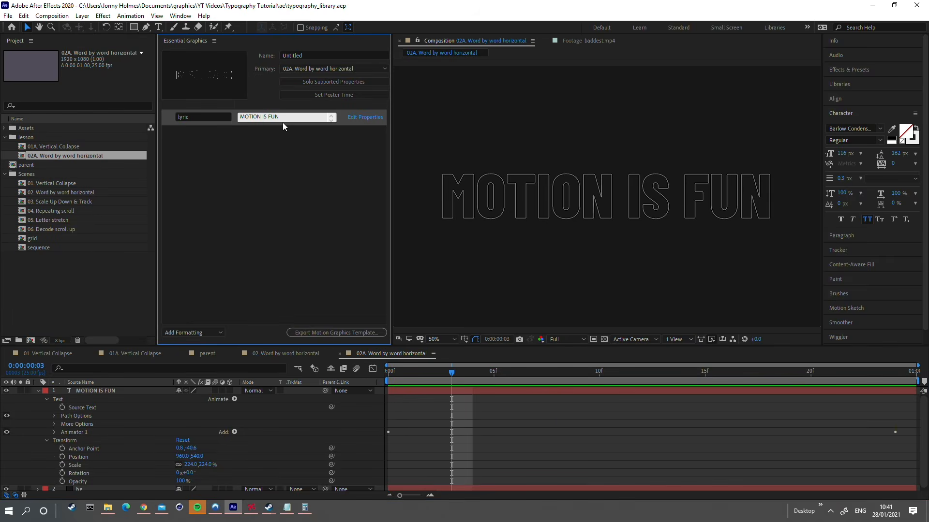
click(280, 116)
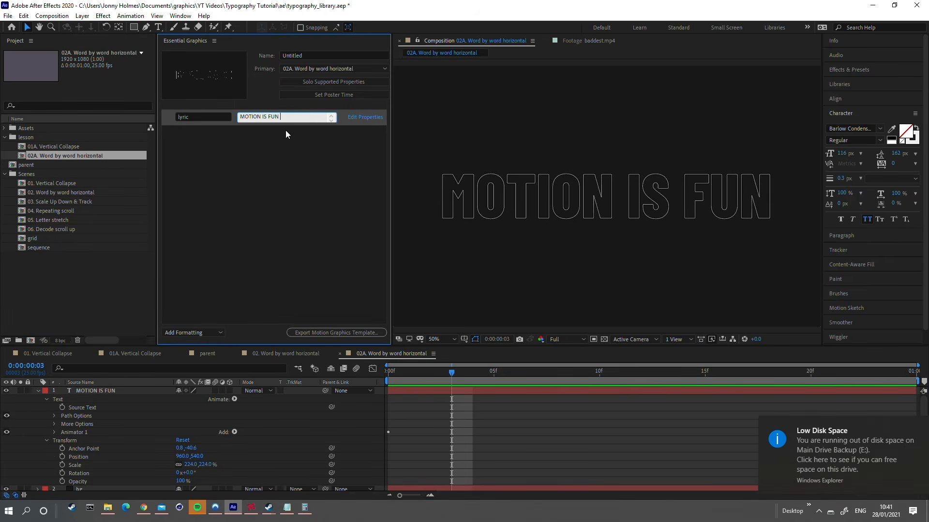
text(FOR)
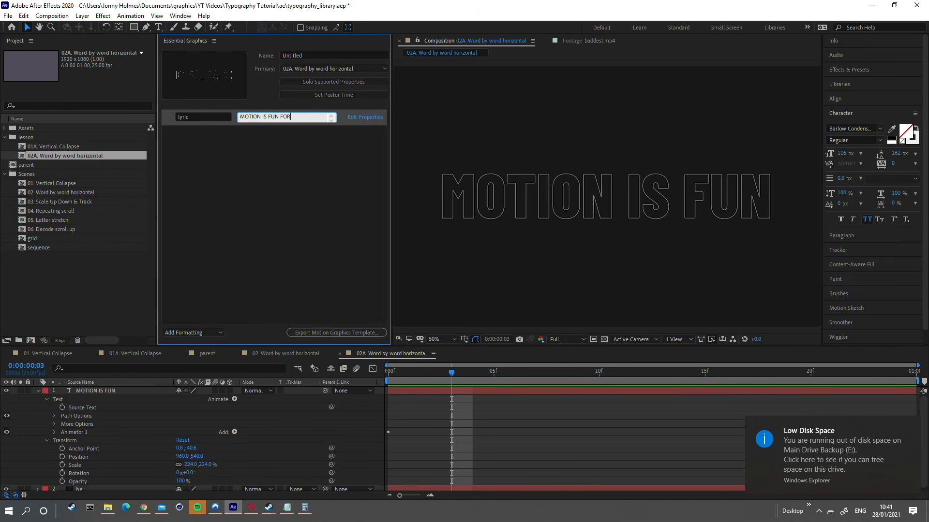
text( EVERYONE)
click(302, 192)
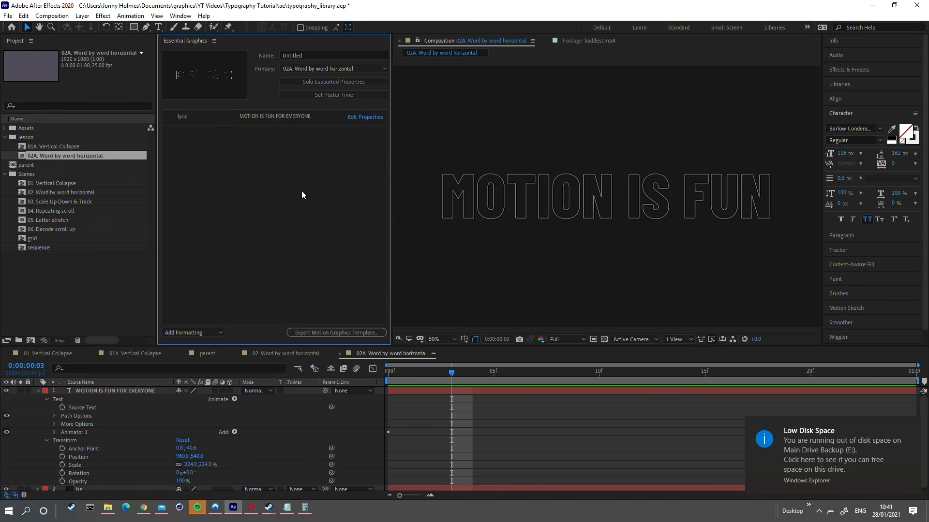
scroll(577, 236, down, 2)
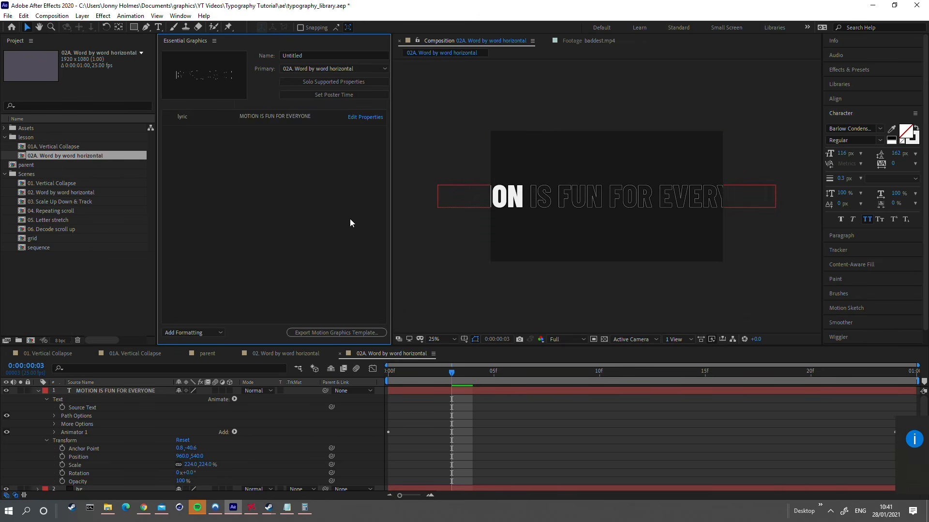
Step: Expose the text layer's Scale as an Essential Graphics property
click(114, 392)
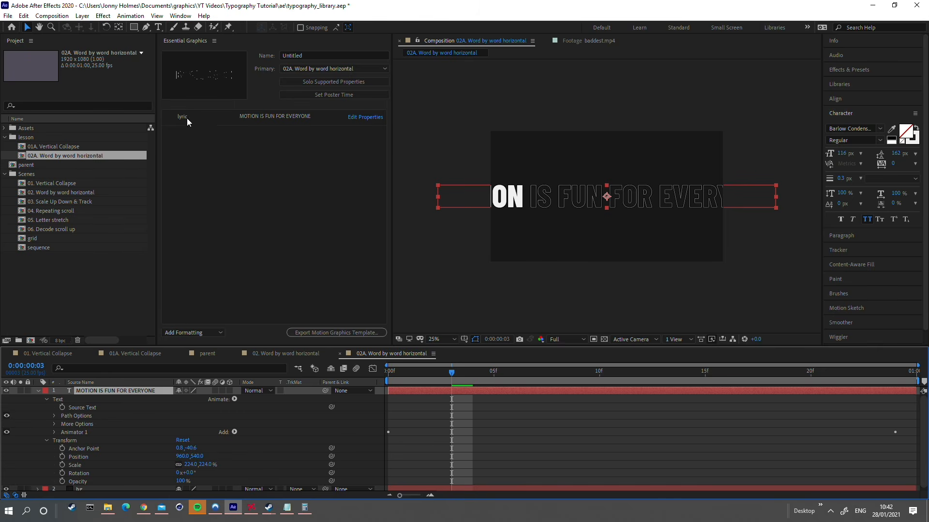
key(s)
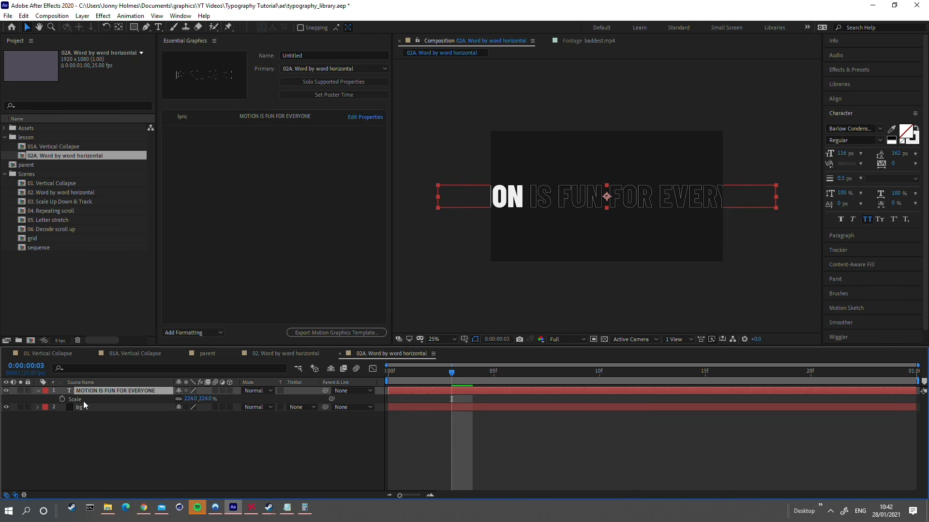
drag(77, 399, 226, 198)
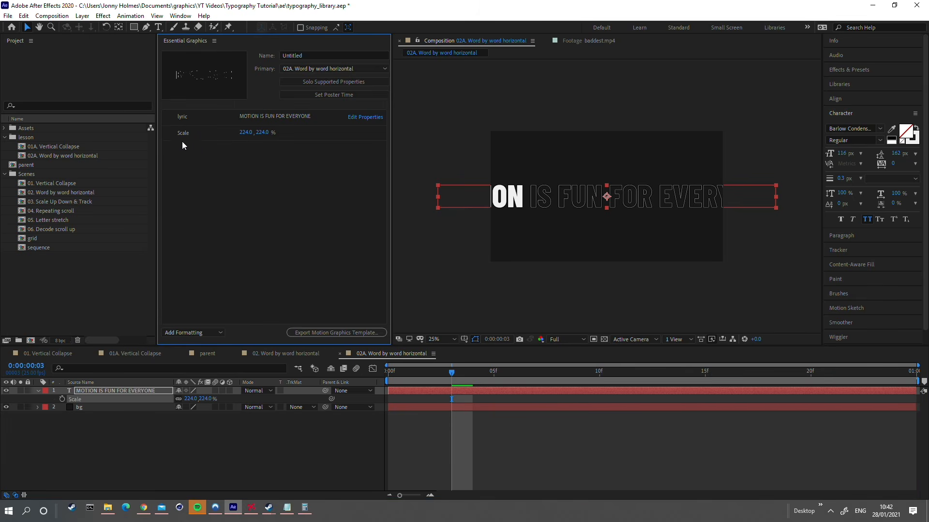
Step: Reduce the exposed Scale property to 123% and preview the animation from the first frame
drag(248, 135, 204, 141)
click(381, 359)
key(space)
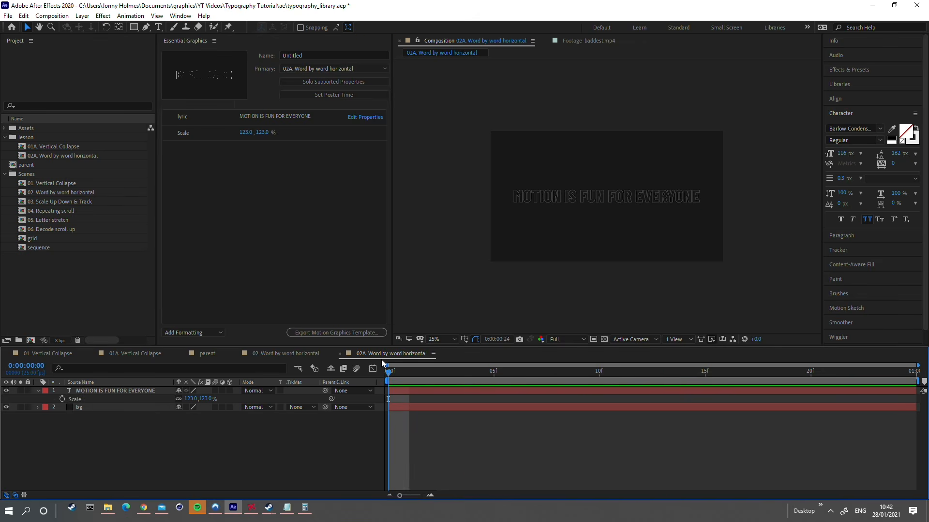
key(space)
Step: Shorten the lyric property by deleting its last words and enlarge the exposed Scale to suit
click(277, 114)
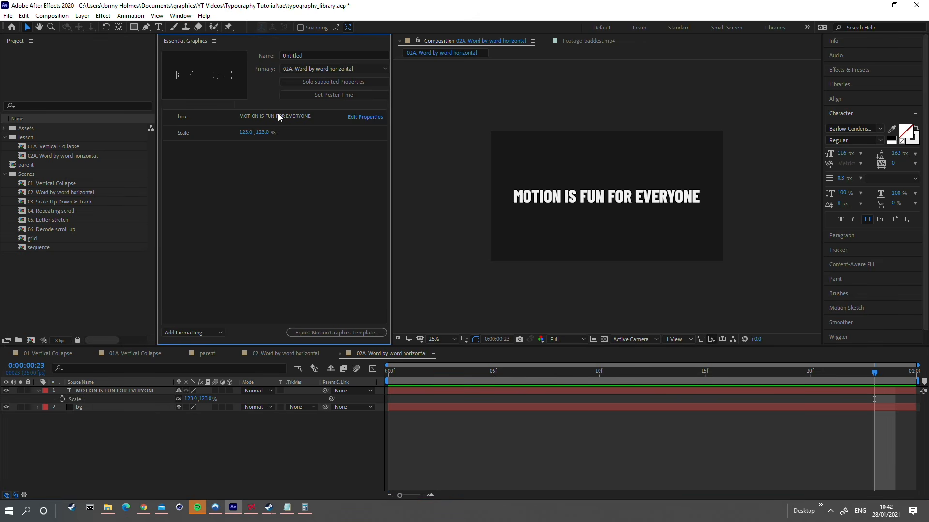
click(263, 117)
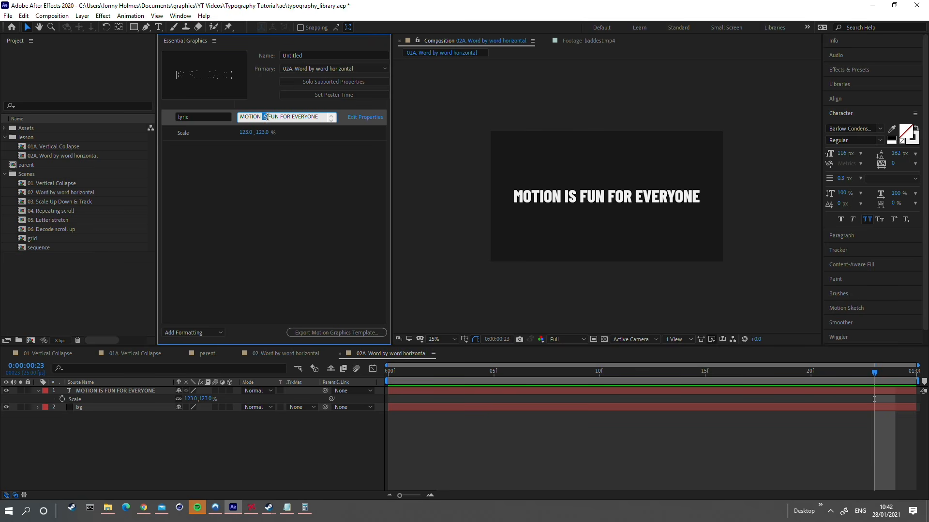
drag(268, 117, 321, 121)
key(BackSpace)
click(274, 176)
drag(246, 132, 320, 127)
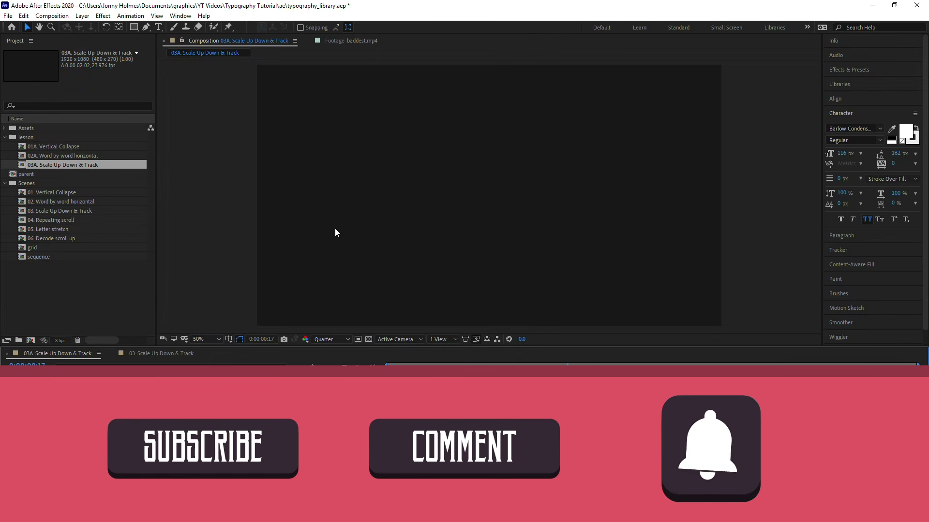
Step: Add a text layer reading HOLMES MOTION to the 03A. Scale Up Down & Track composition
key(ctrl+t)
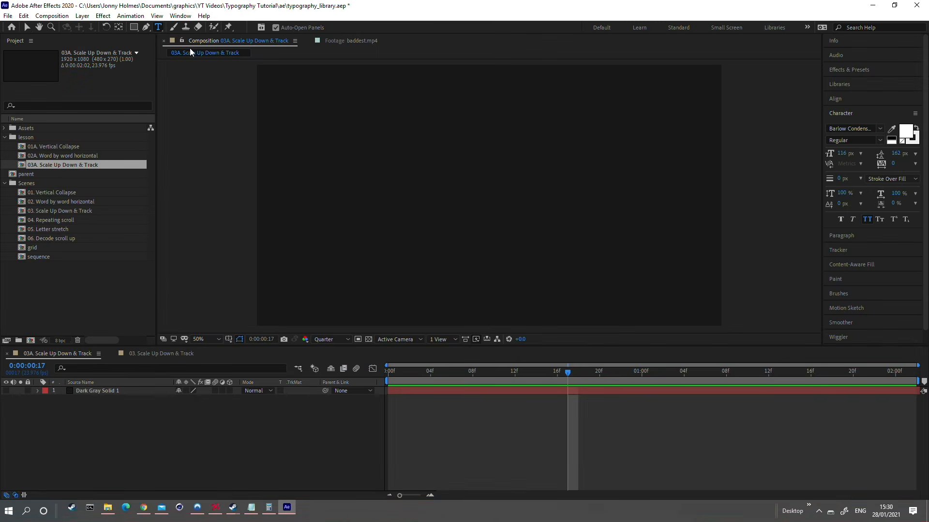
click(390, 173)
text(H)
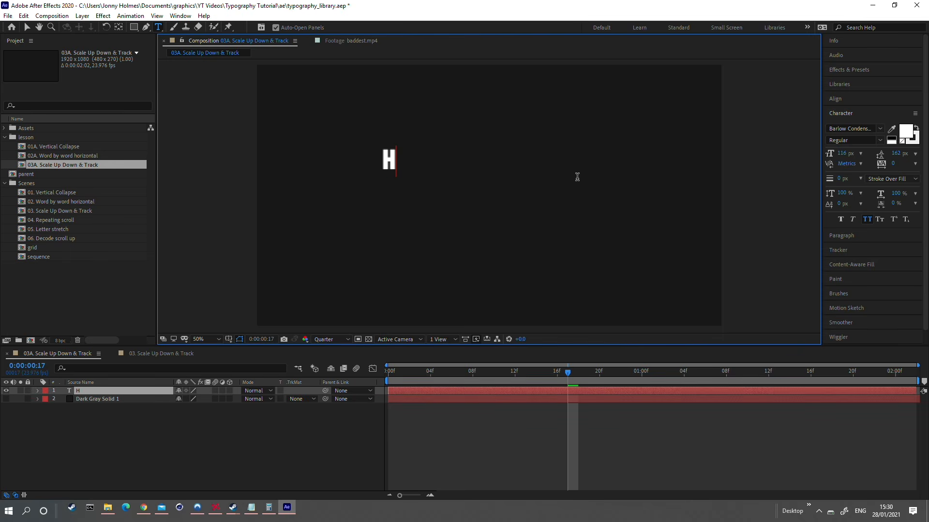
text(OLMES MOTION)
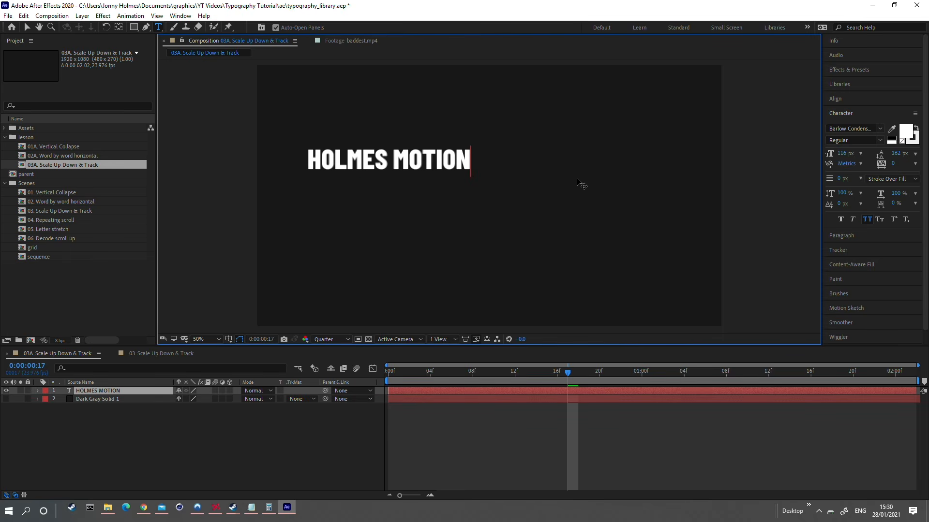
Step: Center the HOLMES MOTION text horizontally and vertically in the composition and center its anchor point
click(27, 28)
click(835, 99)
click(848, 123)
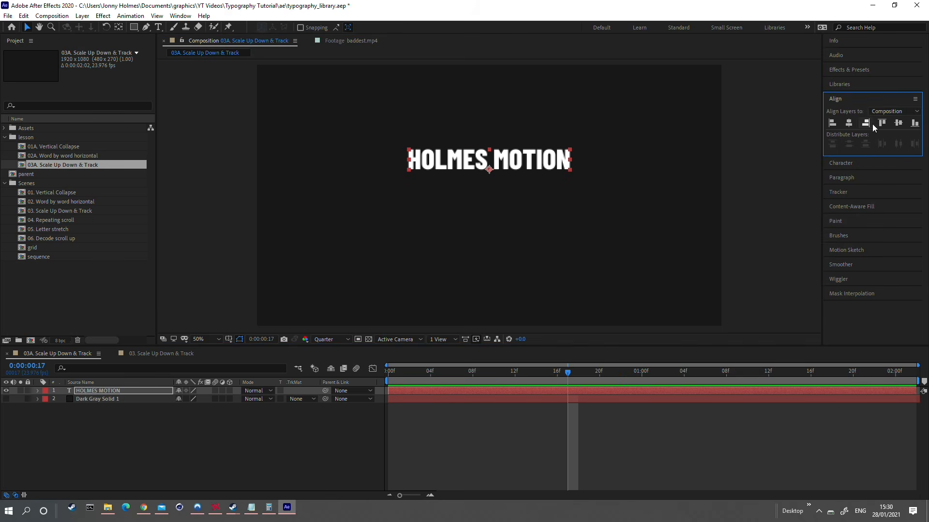
click(899, 122)
click(118, 27)
key(ctrl+alt+Home)
Step: Scale the HOLMES MOTION text layer up to 154%
click(844, 163)
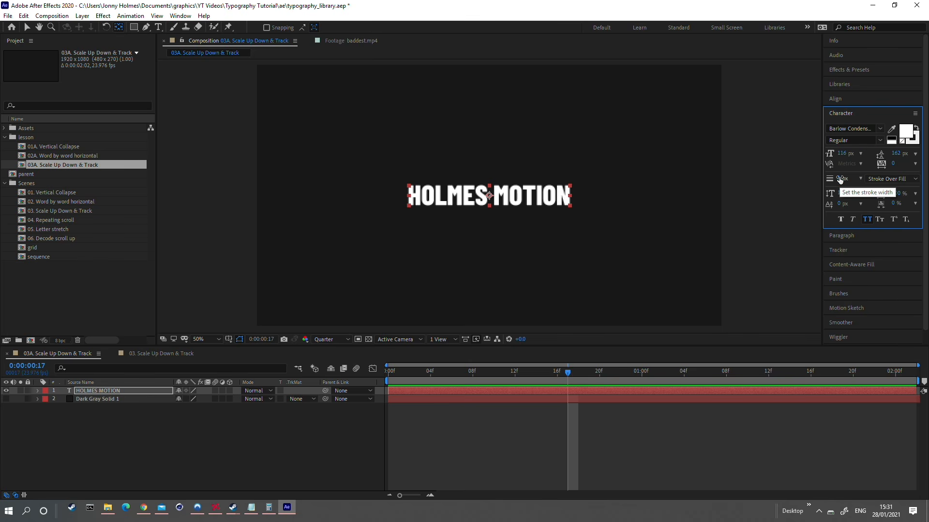
key(s)
drag(189, 399, 205, 399)
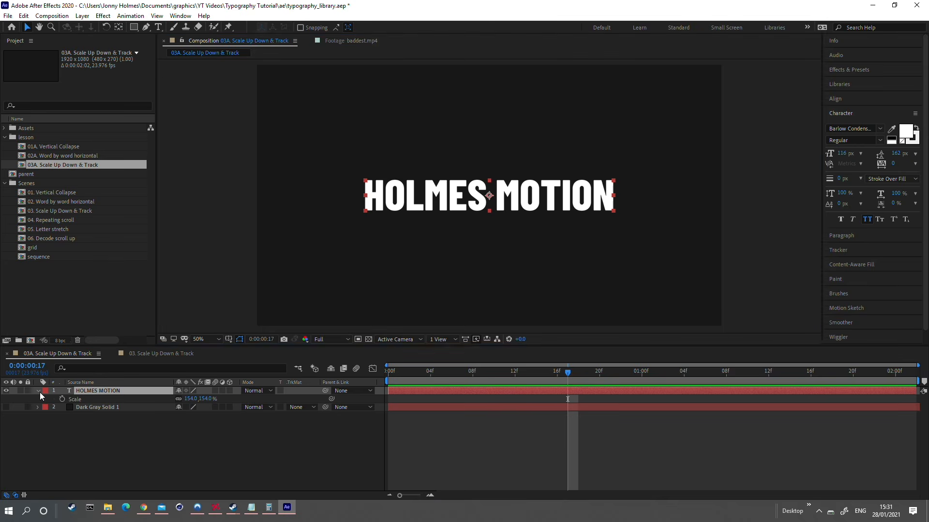
Step: Add a Tracking animator to the HOLMES MOTION text layer
click(39, 391)
click(38, 391)
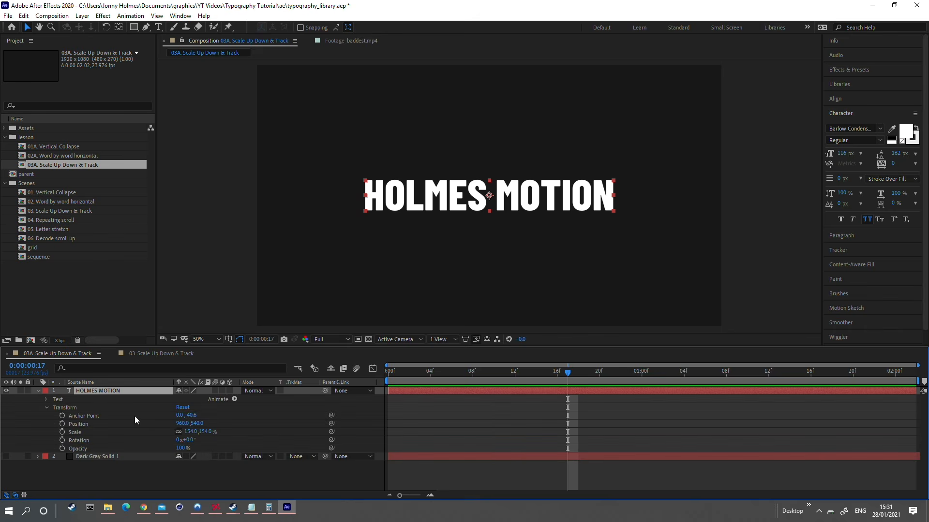
click(234, 399)
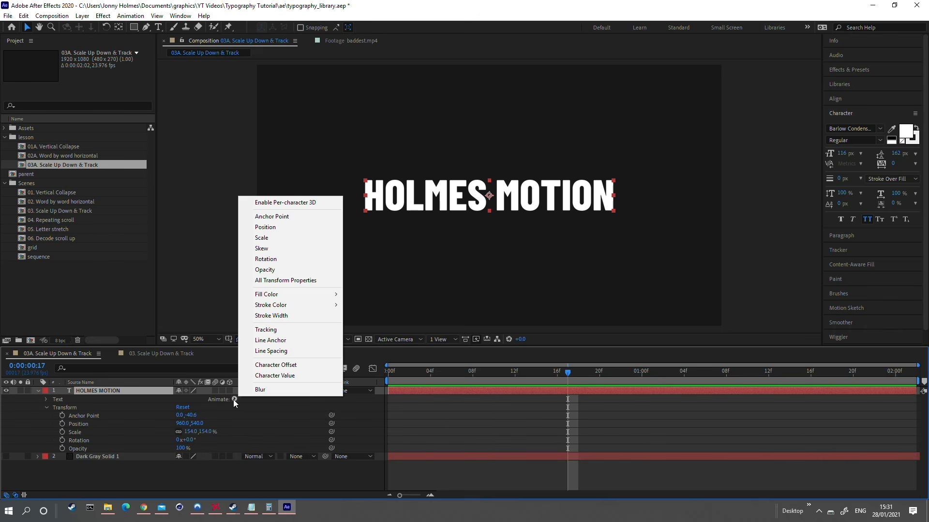
click(273, 330)
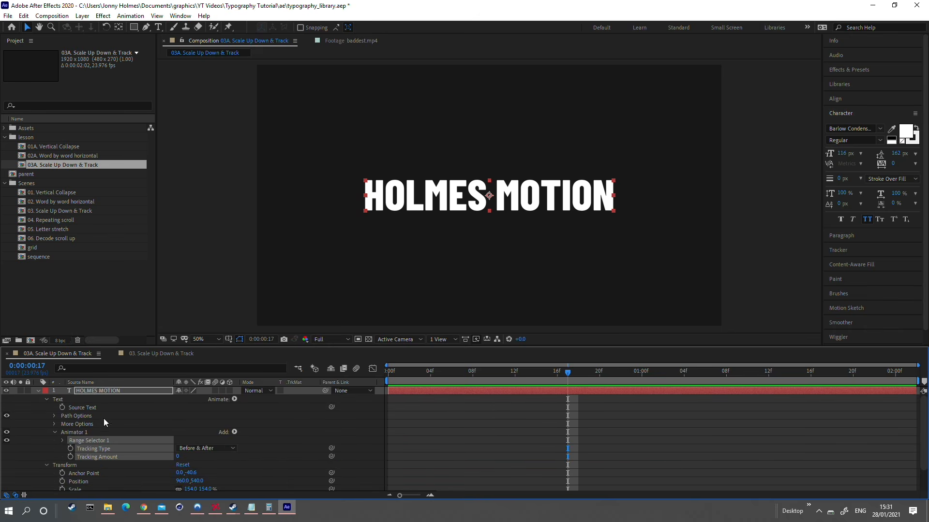
Step: Keyframe the HOLMES MOTION layer's Tracking Amount from 100 at frame 0 to 0 at frame 8, and preview it
scroll(195, 419, down, 1)
key(Home)
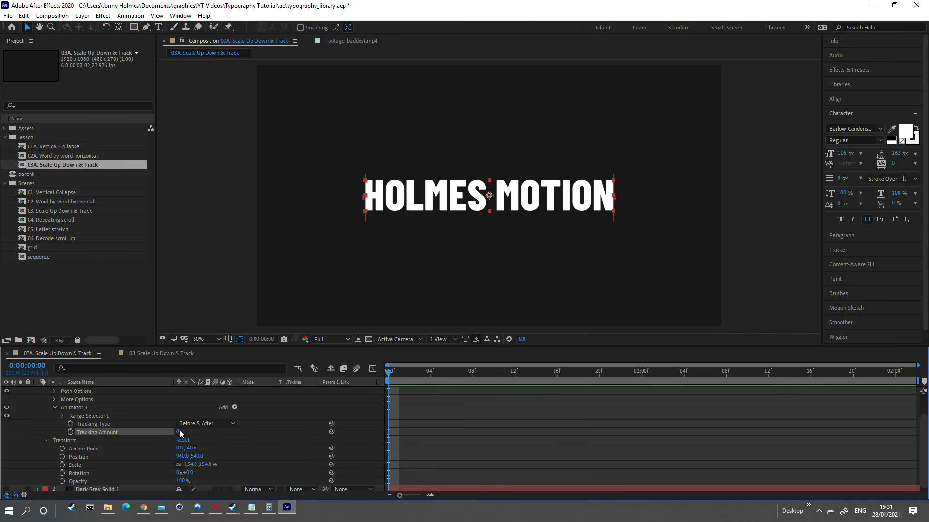
mouse_move(180, 434)
mouse_down()
mouse_move(208, 431)
mouse_move(182, 431)
mouse_up()
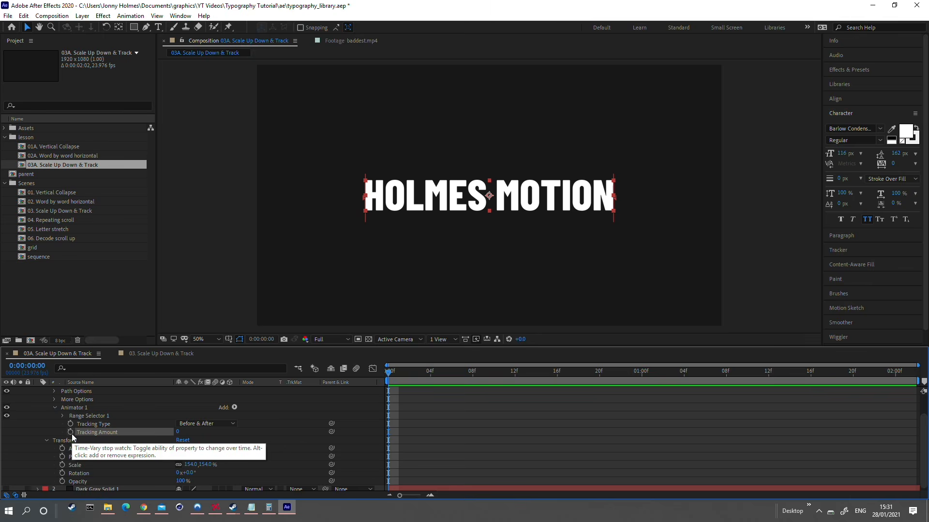
click(71, 432)
drag(389, 432, 472, 432)
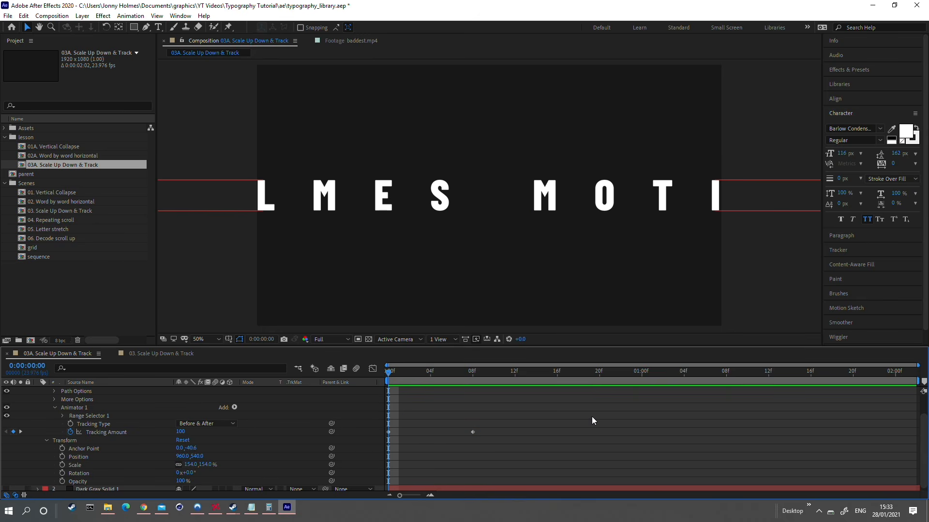
key(space)
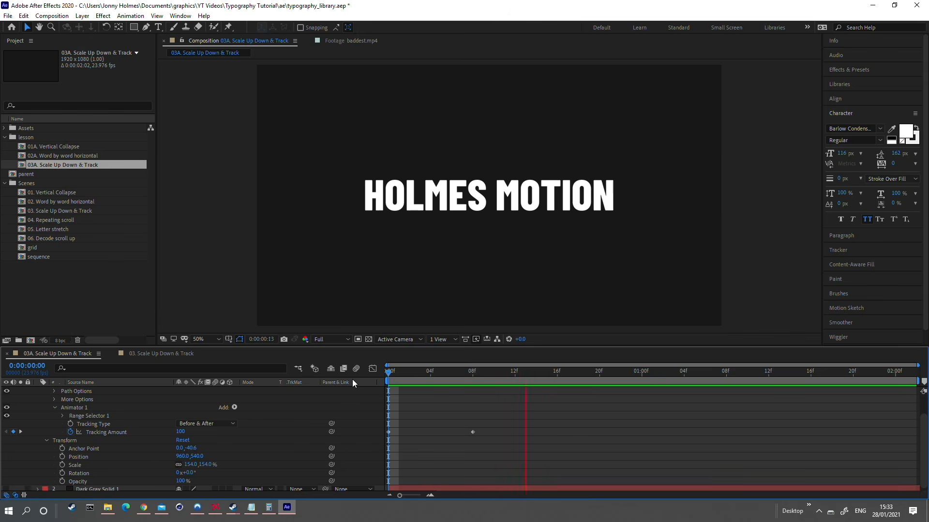
key(space)
Step: Set Scale keyframes of 284% at frame 0 and frame 8 on the HOLMES MOTION layer
scroll(193, 426, up, 5)
click(91, 391)
key(s)
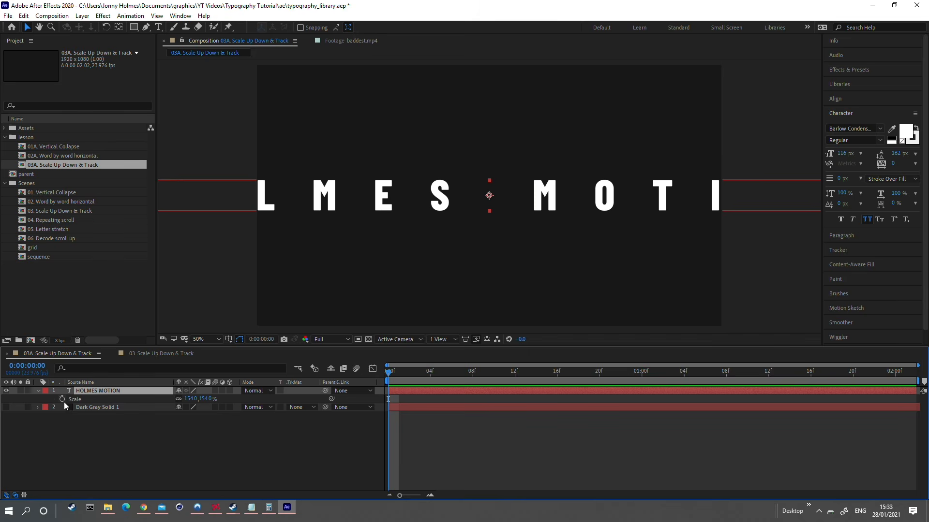
click(62, 399)
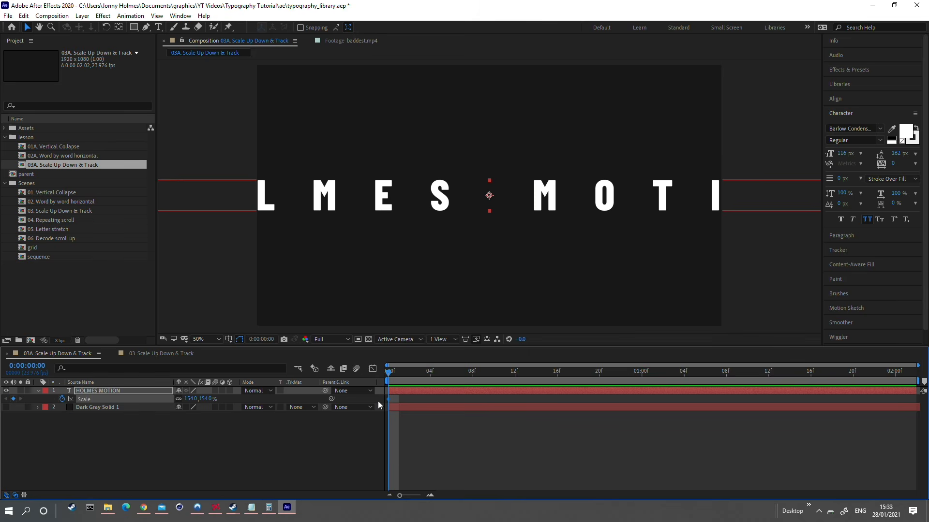
drag(192, 399, 255, 391)
drag(432, 371, 473, 372)
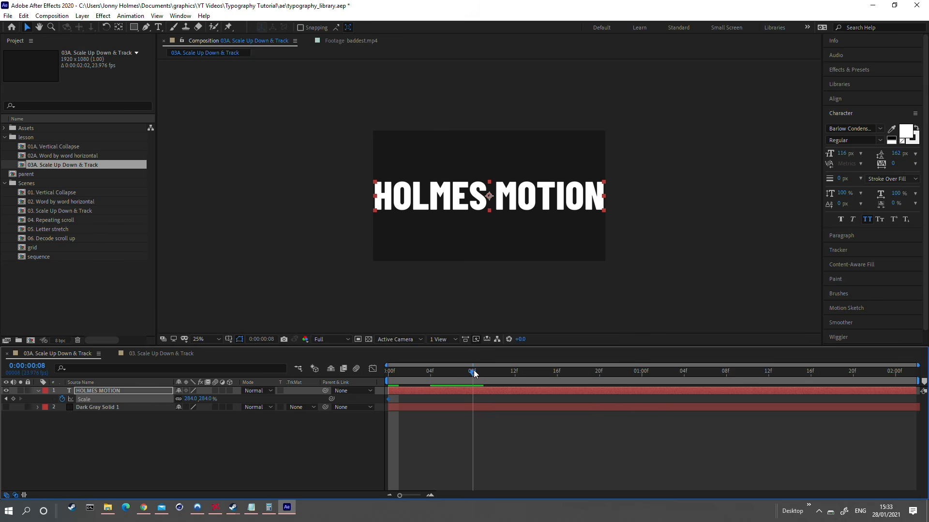
key(ctrl+c)
key(ctrl+v)
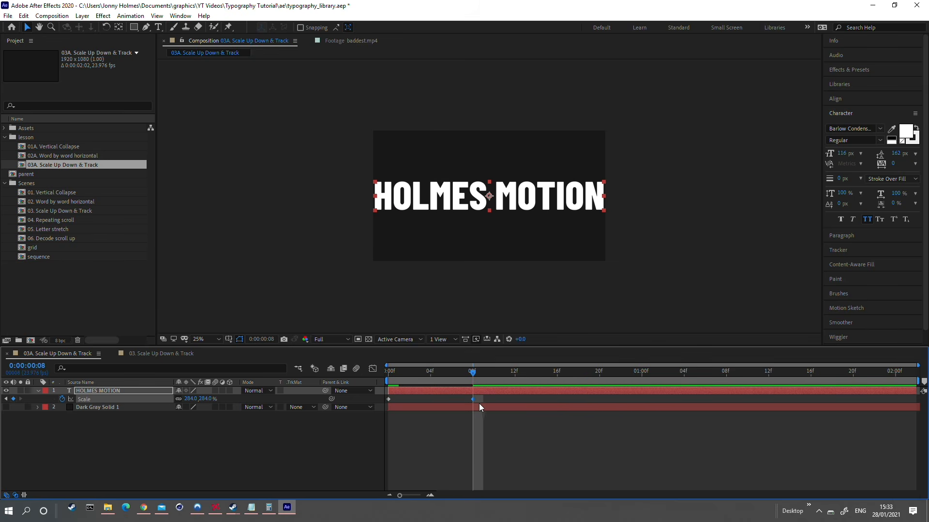
Step: Add a Scale keyframe of 170% at frame 12 on the HOLMES MOTION layer
click(512, 379)
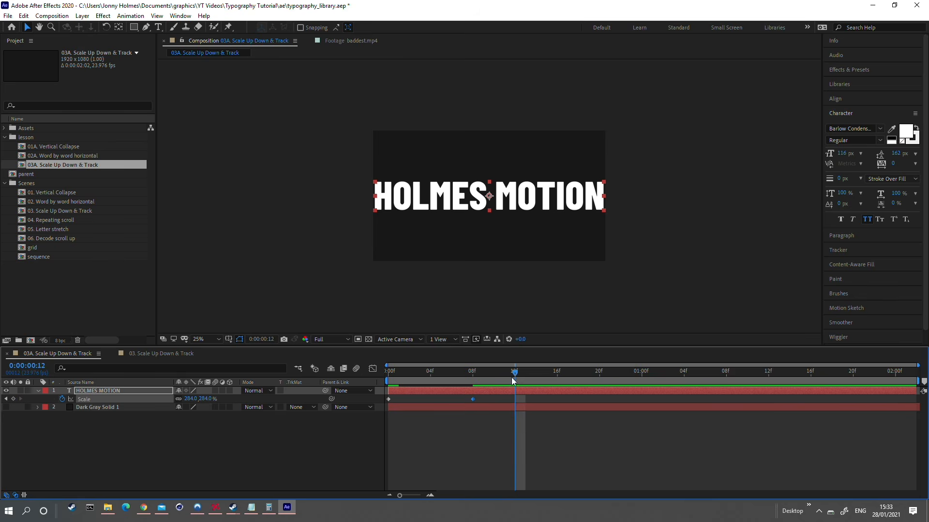
drag(191, 399, 142, 404)
click(460, 262)
scroll(460, 262, up, 2)
Step: Easy-ease both Tracking Amount keyframes and lengthen their speed graph handles so the change peaks sharply around frame 4
drag(486, 395, 386, 401)
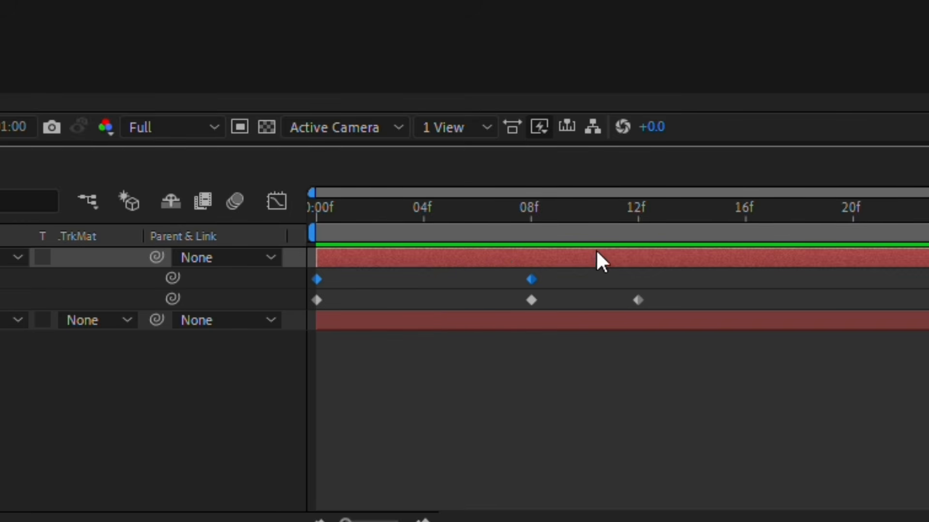
key(F9)
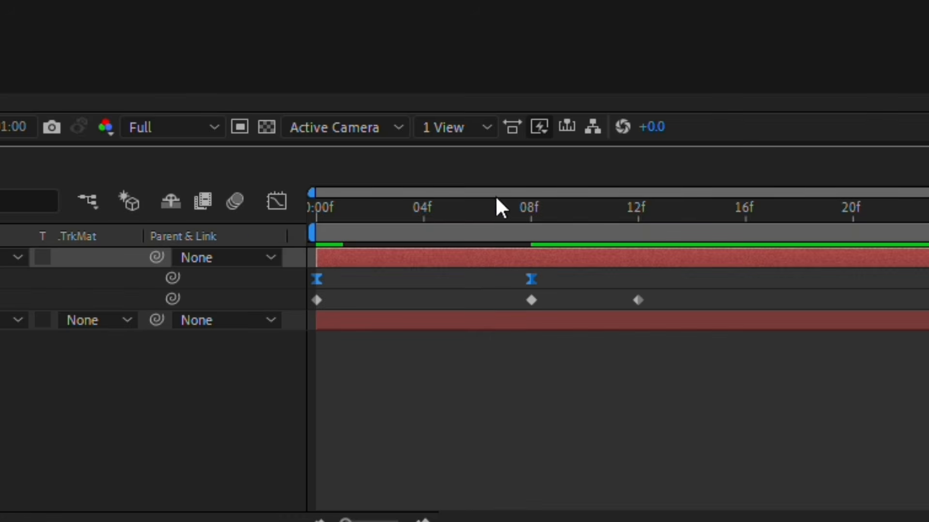
key(shift+F3)
drag(576, 291, 274, 253)
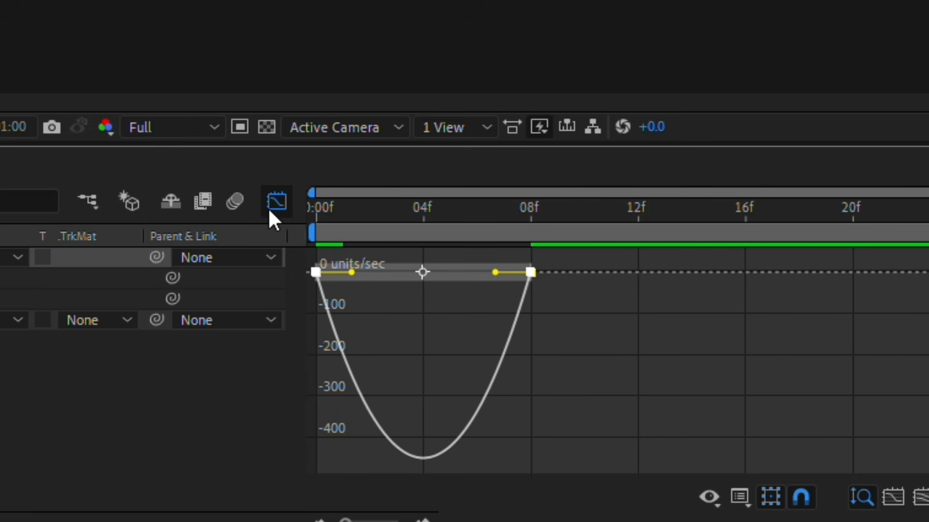
drag(353, 272, 394, 273)
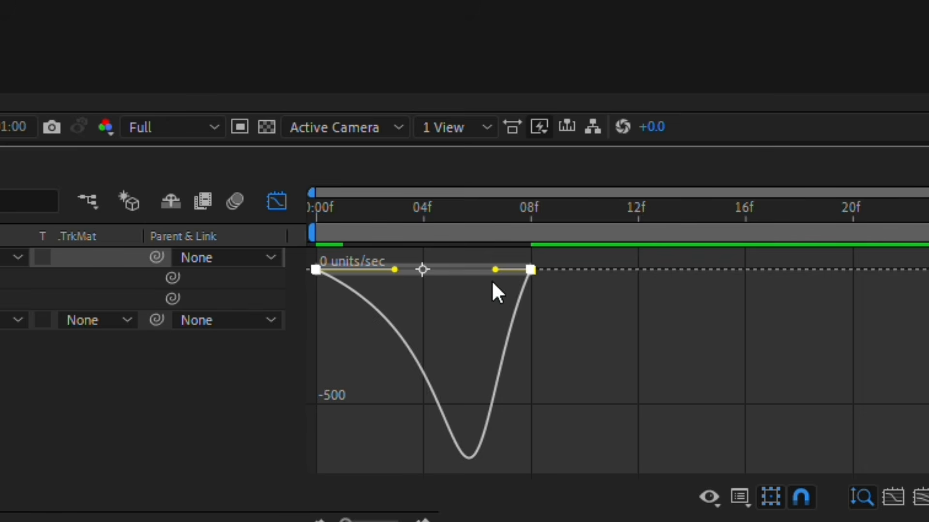
drag(494, 273, 450, 274)
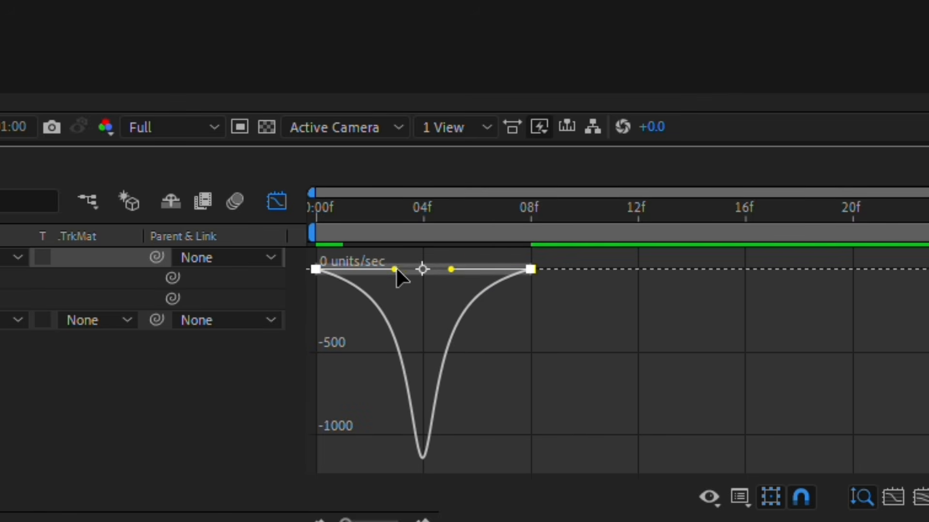
drag(394, 273, 399, 273)
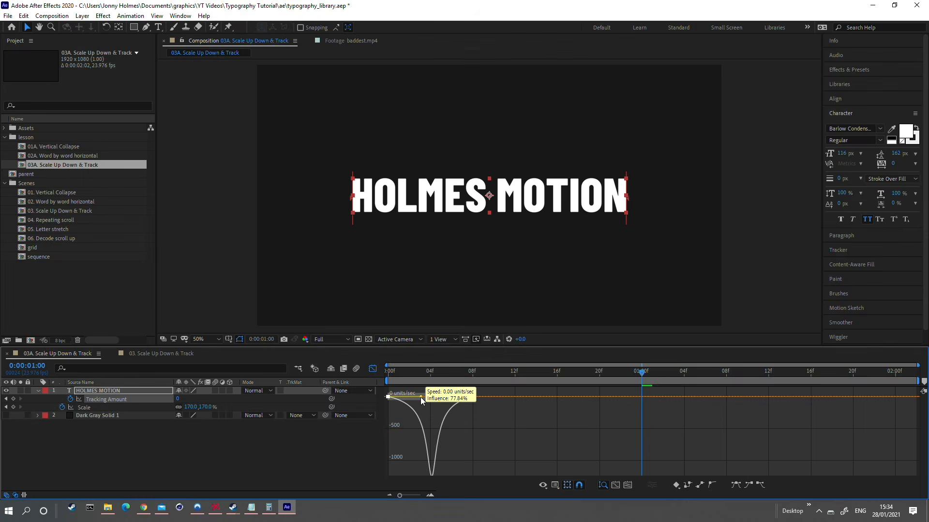
key(space)
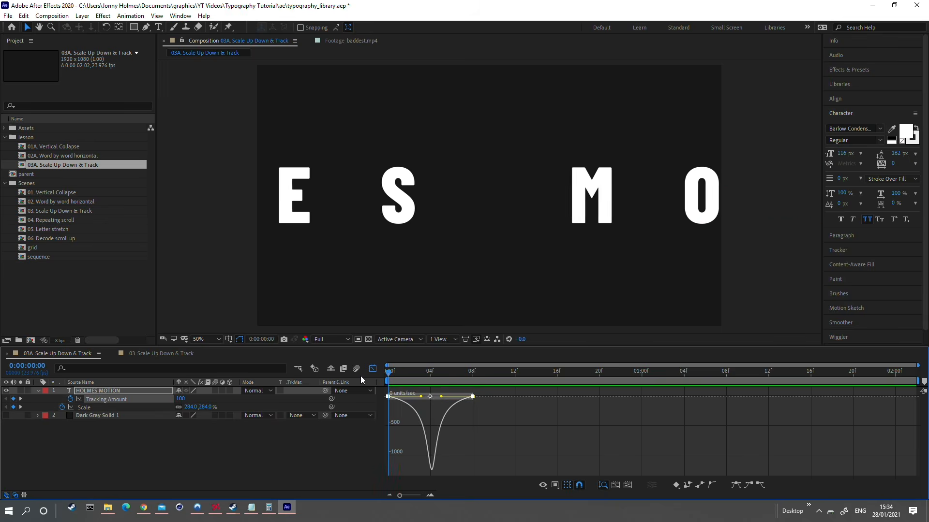
key(shift+F3)
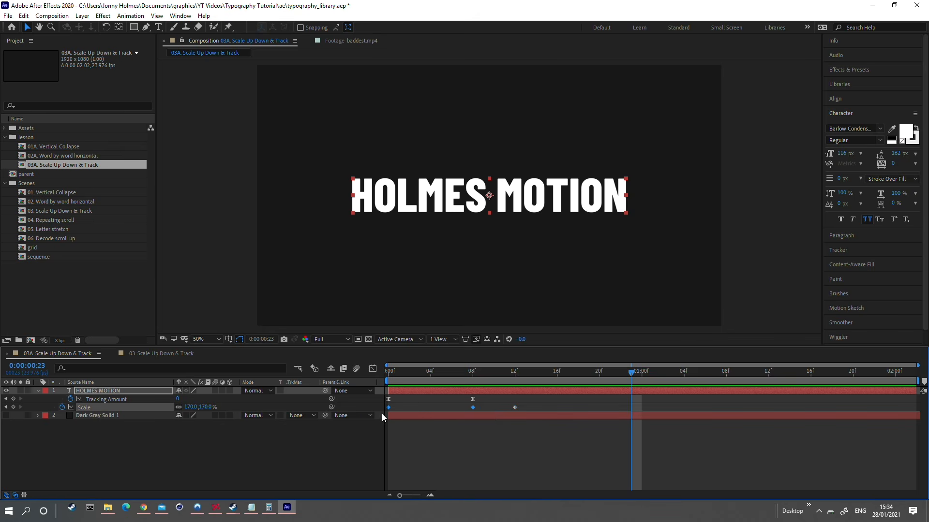
Step: Easy-ease the Scale keyframes and shape their speed graph into a sharp peak between frames 8 and 12
drag(530, 405, 373, 418)
key(F9)
click(372, 369)
click(515, 394)
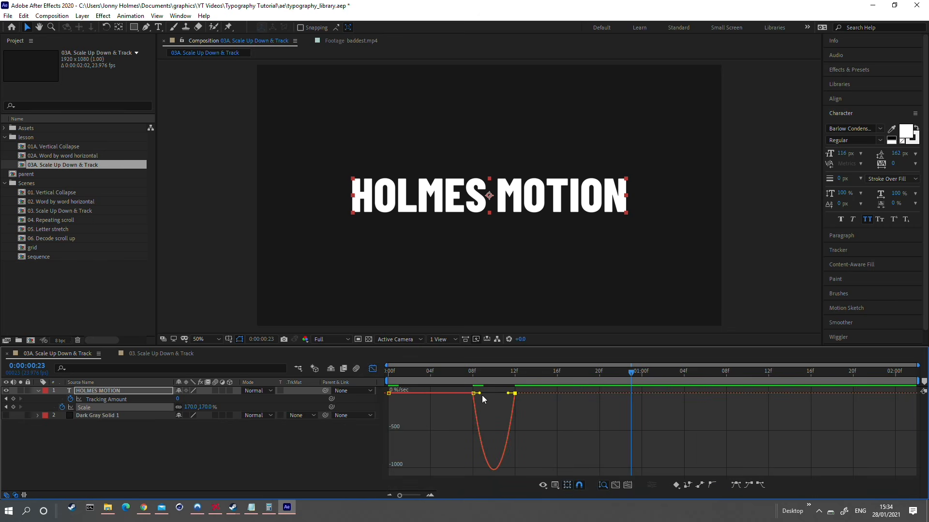
scroll(480, 397, up, 4)
drag(437, 394, 294, 378)
key(space)
scroll(425, 412, down, 4)
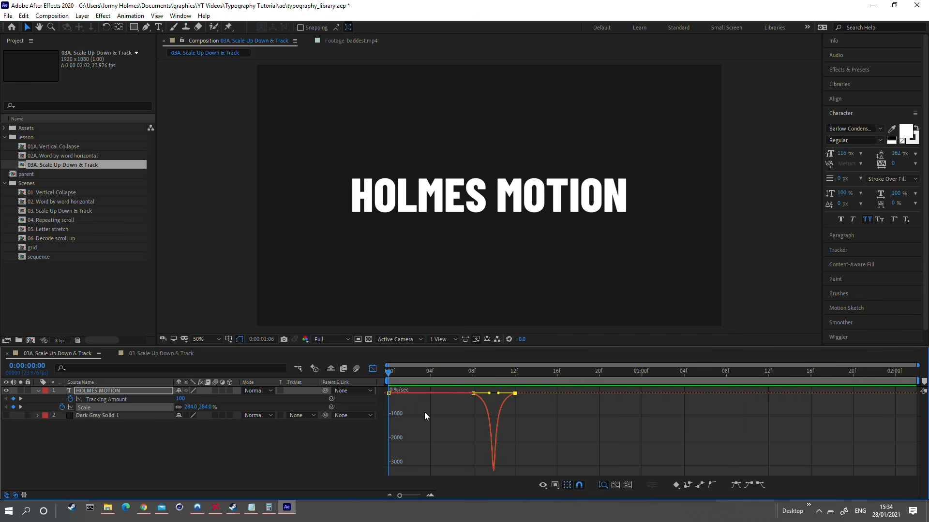
click(373, 370)
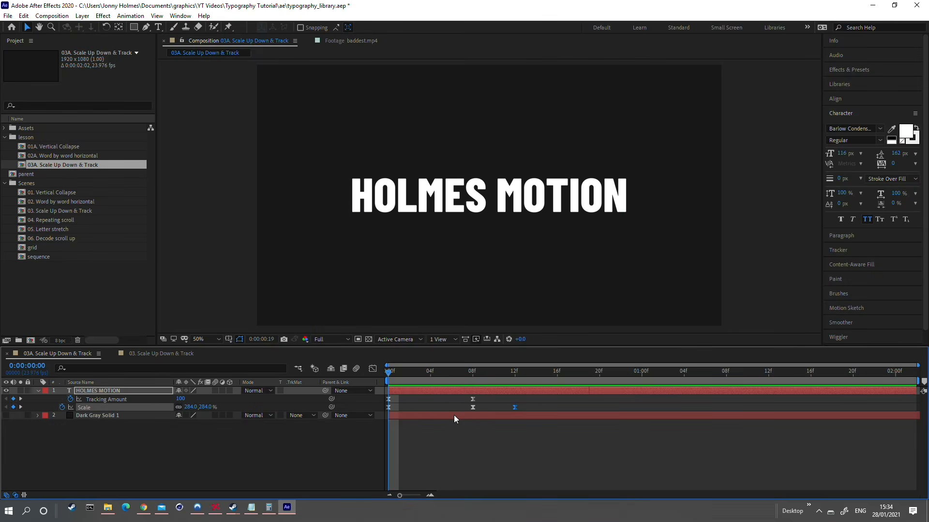
Step: Preview the eased tracking and scale animation, and save the project
key(space)
click(132, 432)
key(ctrl+s)
Step: Add an Opacity animator to the HOLMES MOTION text layer
click(95, 393)
right_click(95, 394)
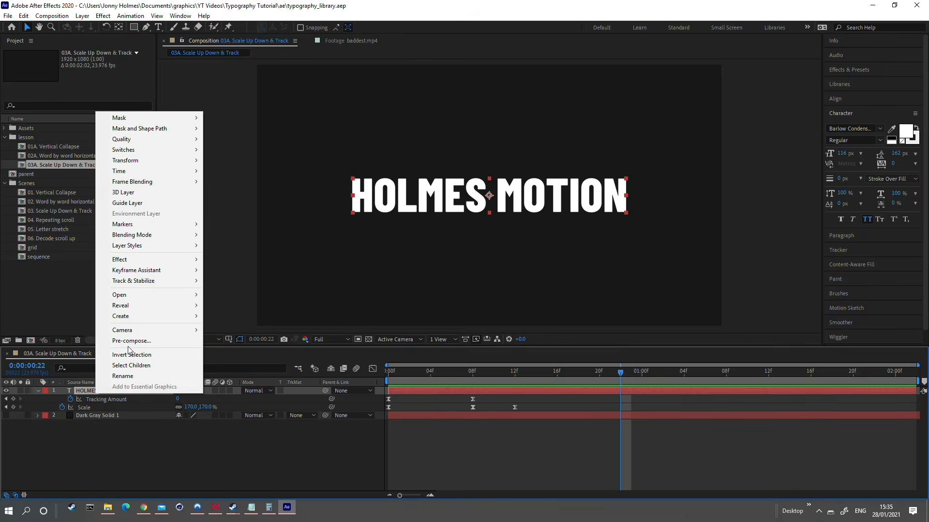
click(106, 440)
click(38, 391)
click(39, 391)
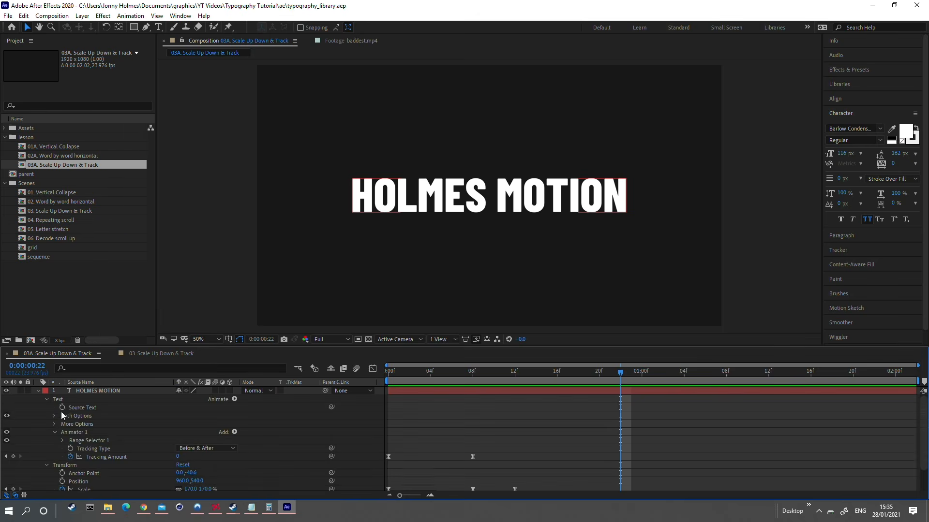
click(237, 401)
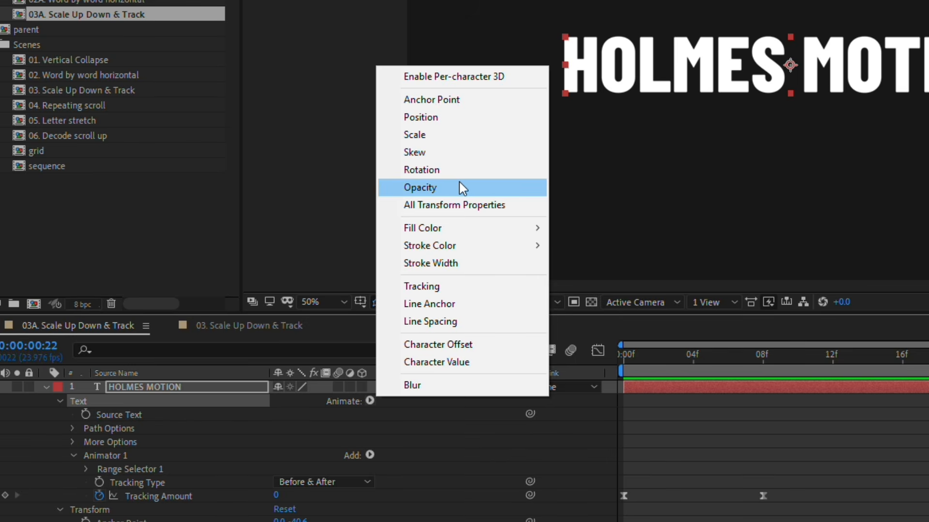
click(420, 188)
scroll(85, 463, down, 2)
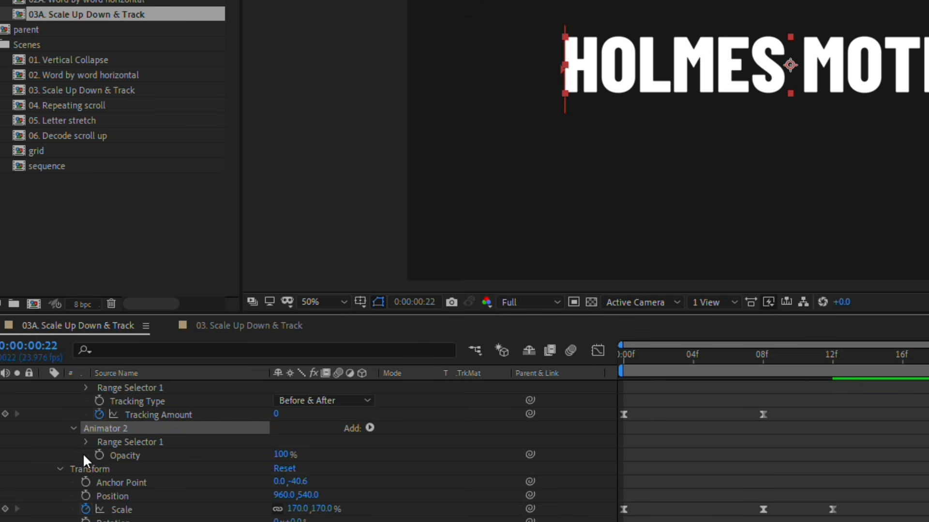
Step: Turn on Randomize Order in the advanced settings of the Opacity animator's range selector
drag(282, 454, 175, 453)
key(ctrl+z)
click(85, 442)
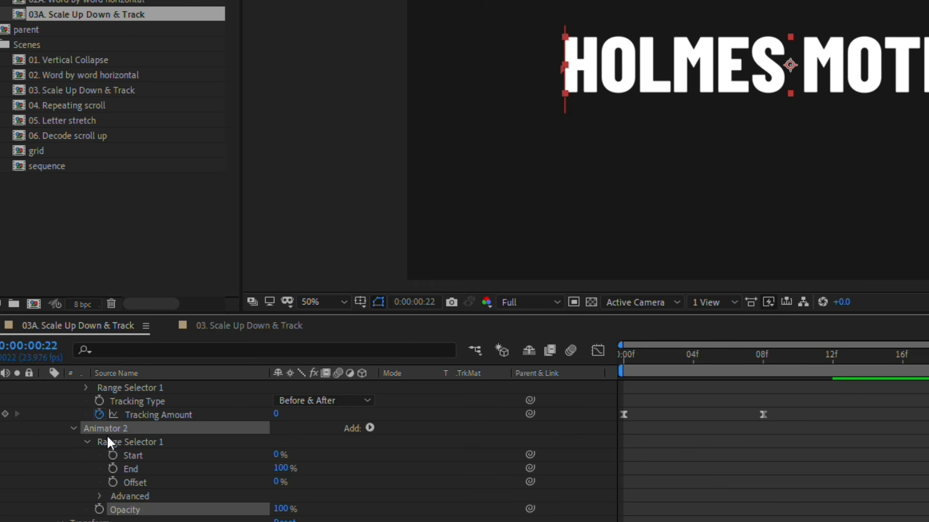
scroll(145, 445, down, 2)
key(Home)
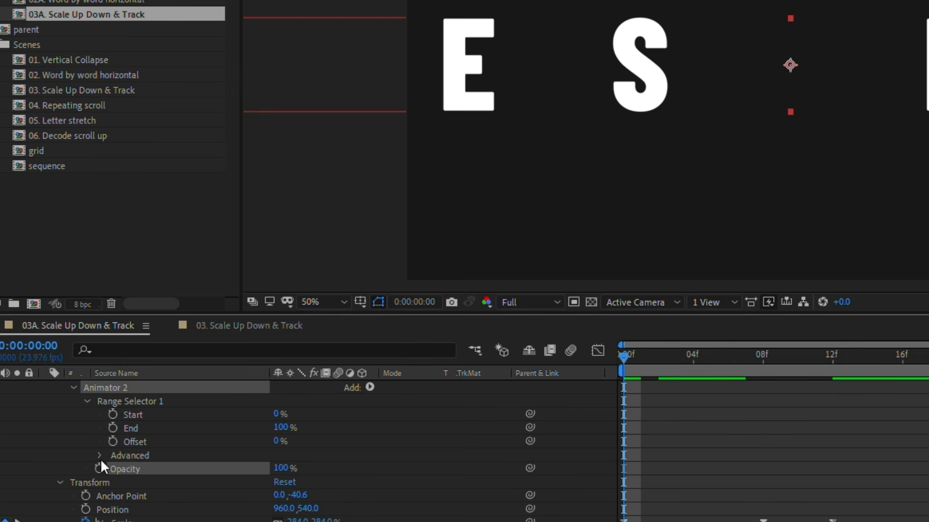
click(99, 456)
scroll(101, 457, down, 3)
click(281, 505)
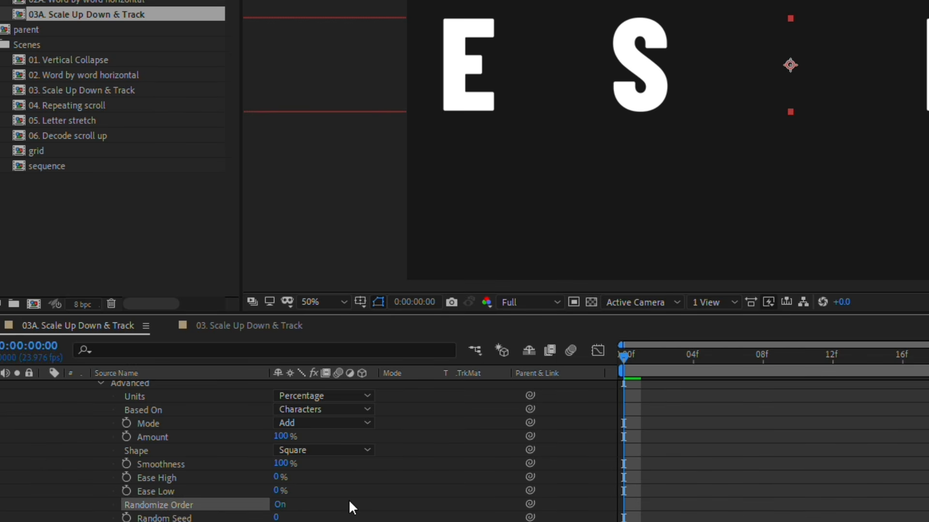
Step: With the animator's Opacity at 0%, keyframe the range selector's End from 100% at frame 0 to 0% at 1 second, and preview it
scroll(135, 430, up, 3)
click(135, 431)
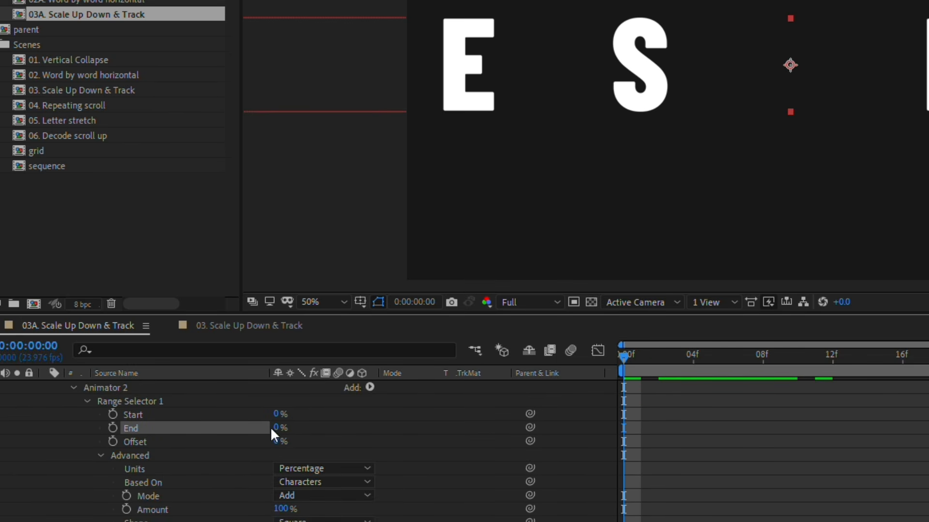
drag(276, 429, 277, 433)
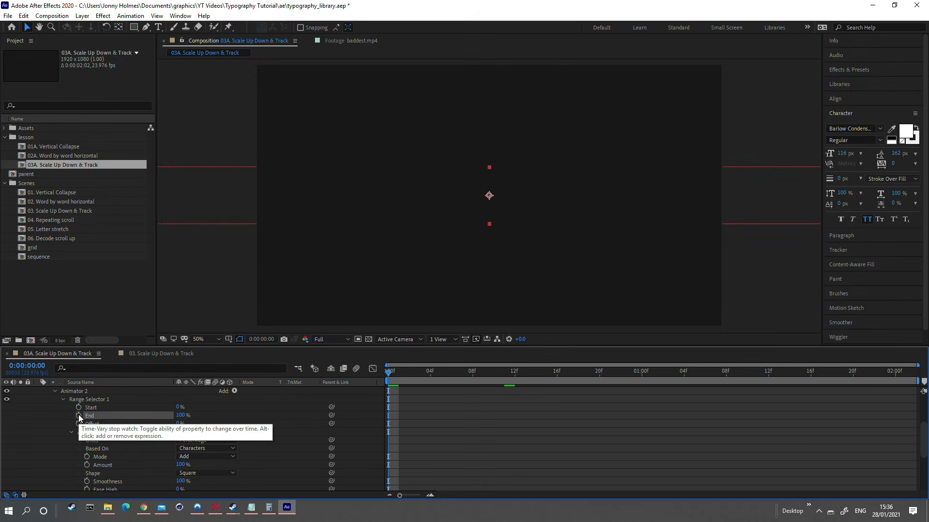
click(79, 415)
drag(389, 372, 650, 377)
drag(180, 415, 125, 422)
key(space)
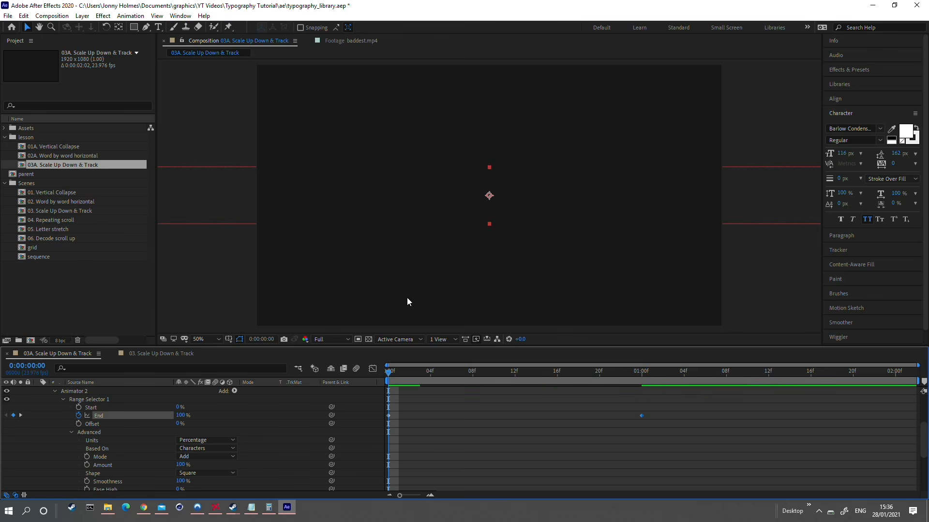
key(space)
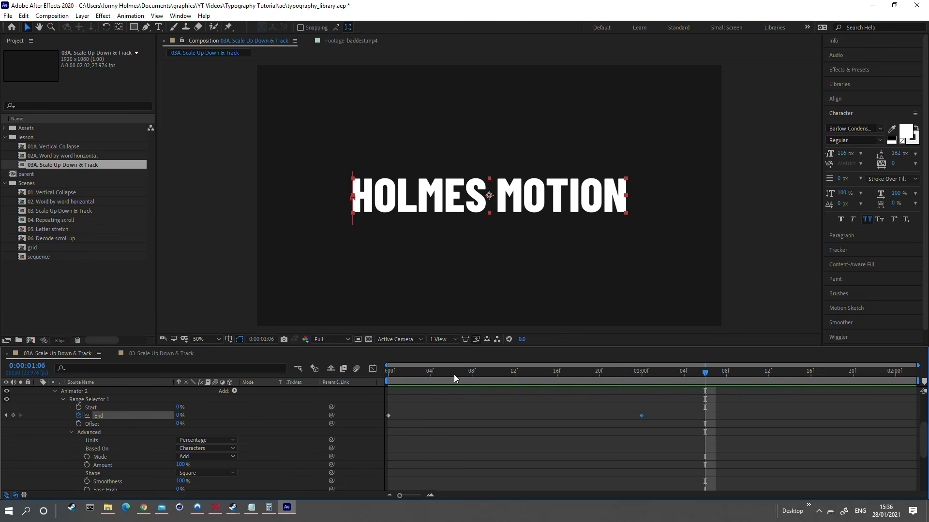
key(space)
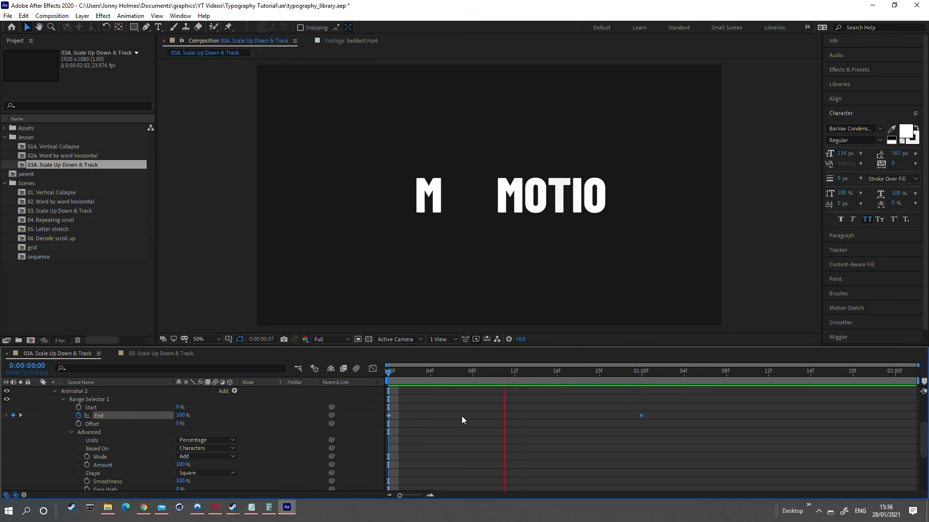
key(space)
Step: Set the Opacity range selector's Random Seed to 37 and preview the letter order
scroll(274, 421, down, 3)
scroll(274, 420, down, 3)
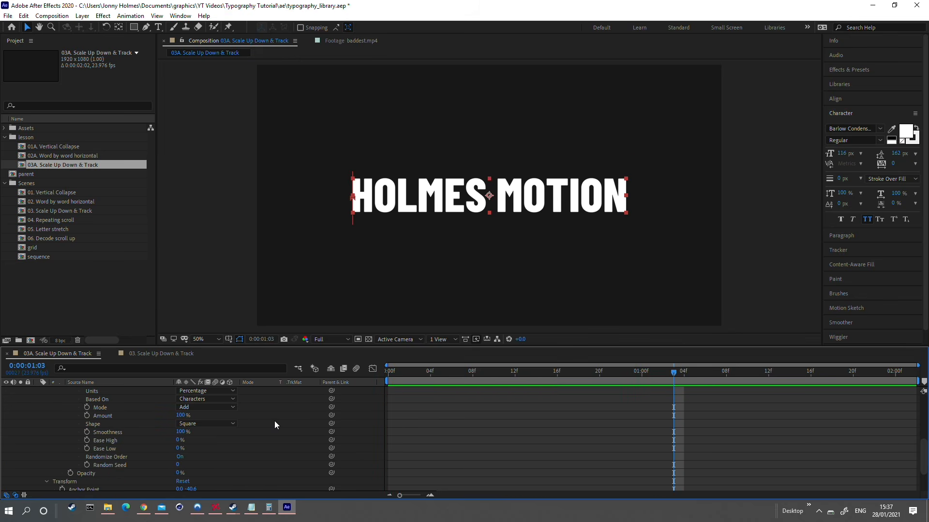
click(142, 466)
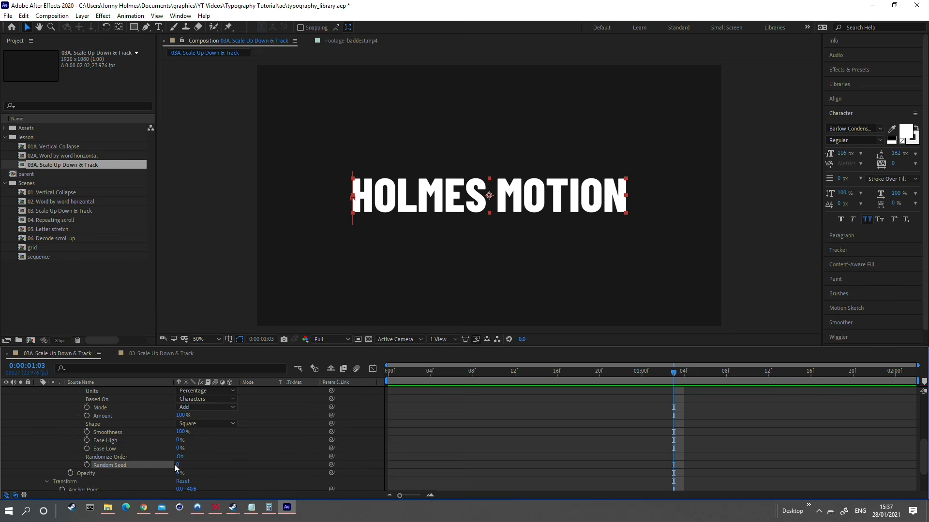
drag(178, 466, 196, 465)
drag(514, 377, 383, 382)
key(space)
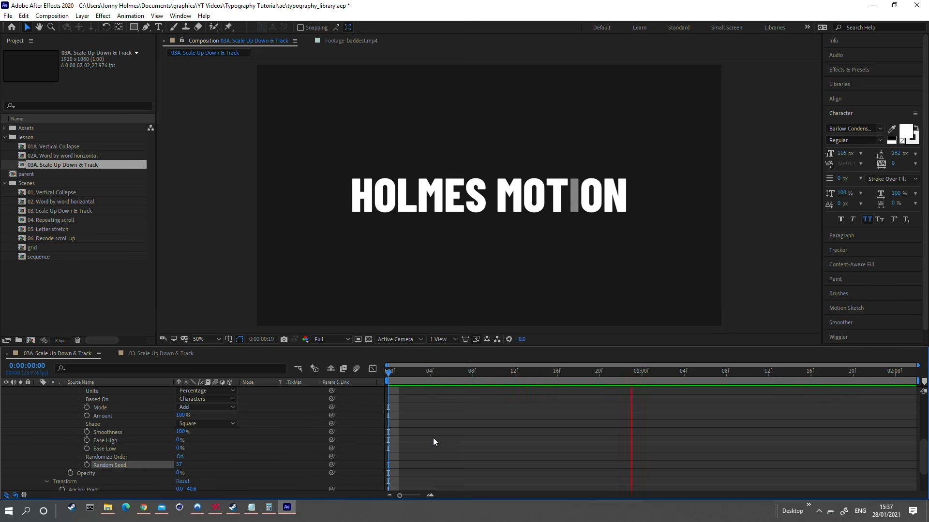
key(space)
Step: Set the Opacity range selector's Smoothness to 0% and preview the reveal
scroll(206, 454, up, 2)
drag(183, 461, 119, 463)
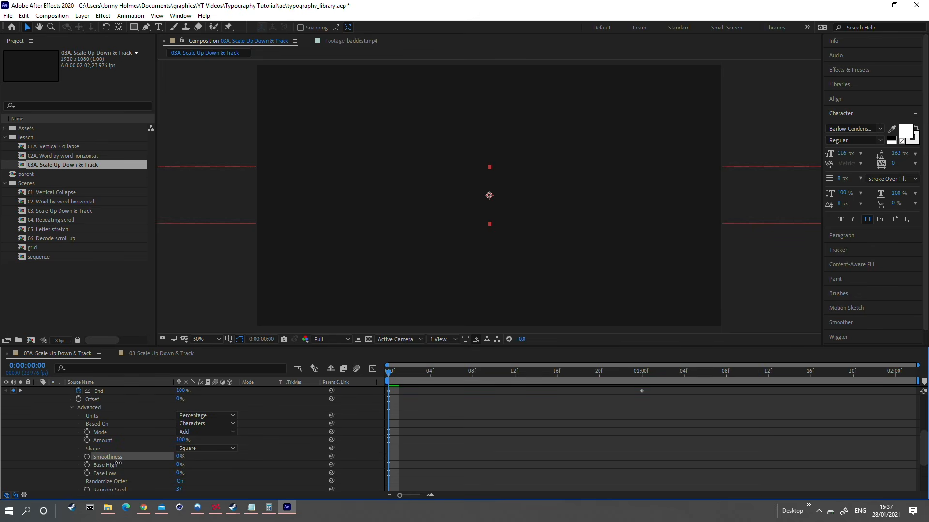
key(space)
Step: Move the range selector's last End keyframe to frame 16 to speed up the letter reveal
scroll(639, 440, up, 4)
drag(642, 442, 556, 459)
key(Home)
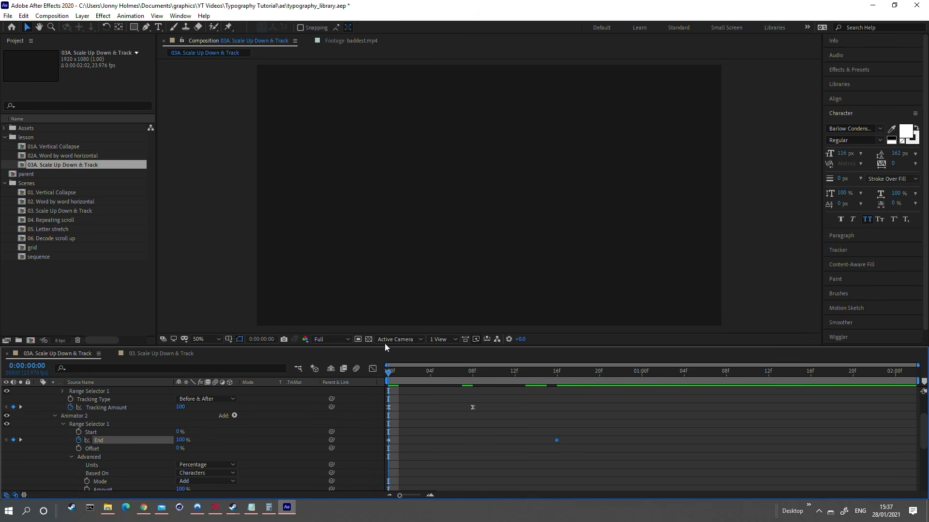
scroll(146, 458, down, 5)
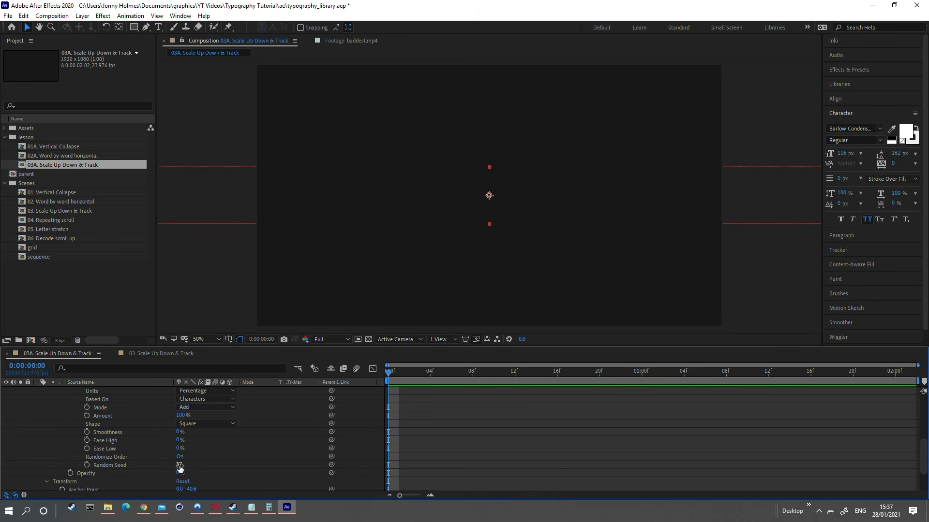
Step: Set the Opacity range selector's Random Seed to 95 and preview the letter reveal
drag(179, 466, 205, 465)
key(space)
scroll(254, 449, up, 3)
key(comma)
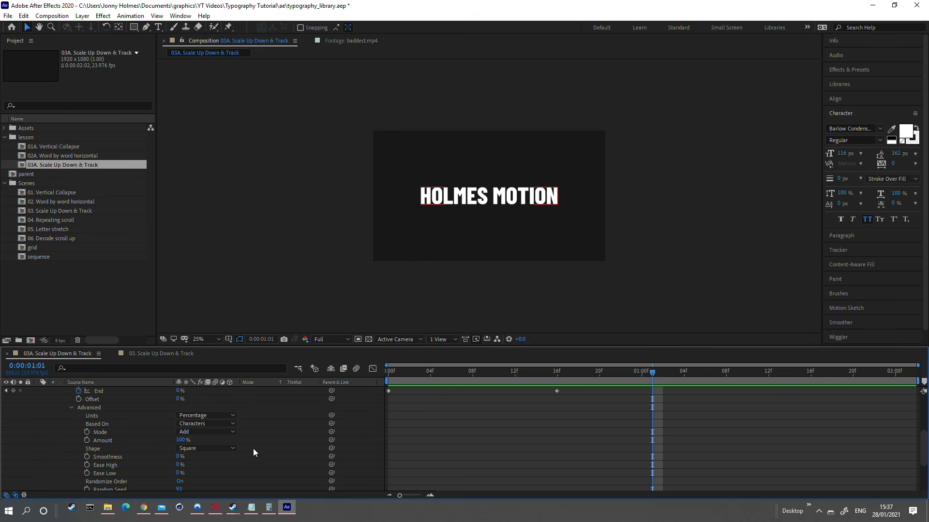
drag(179, 458, 176, 462)
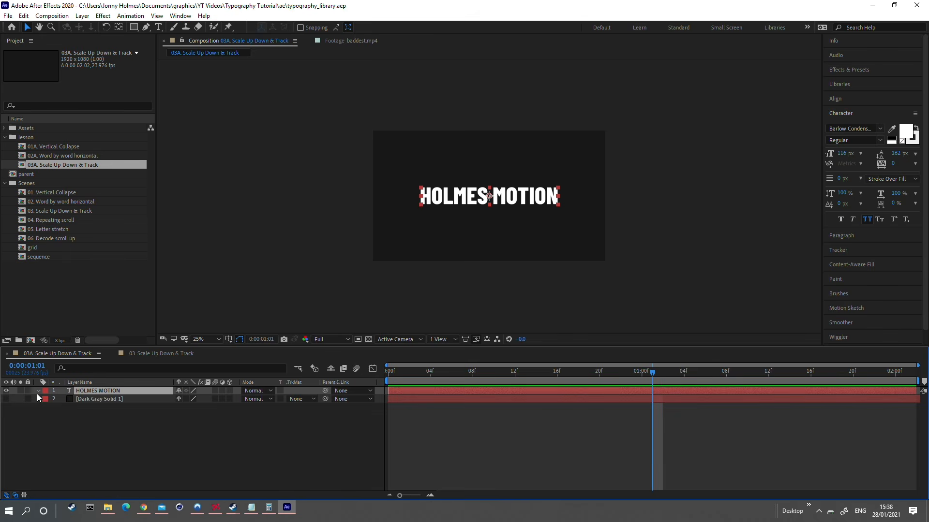
Step: Open Essential Graphics and make 03A. Scale Up Down & Track the primary composition
click(38, 392)
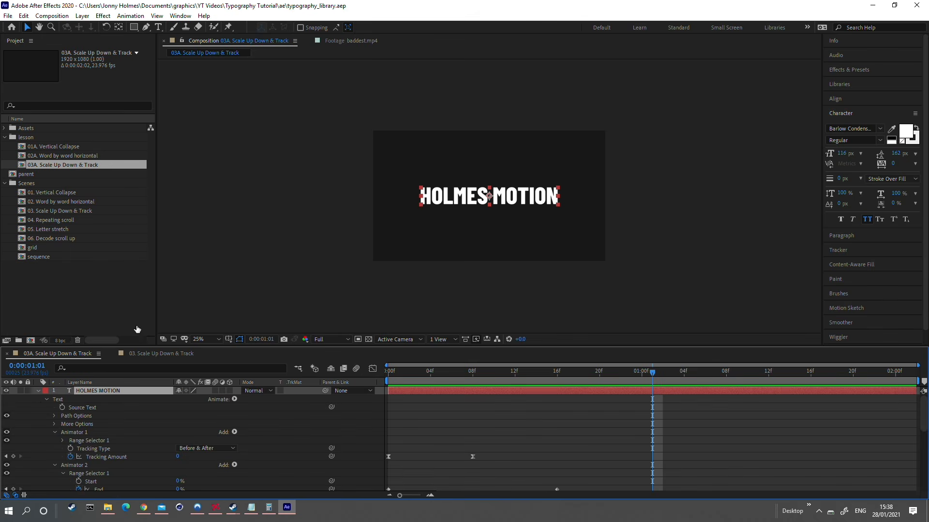
click(179, 16)
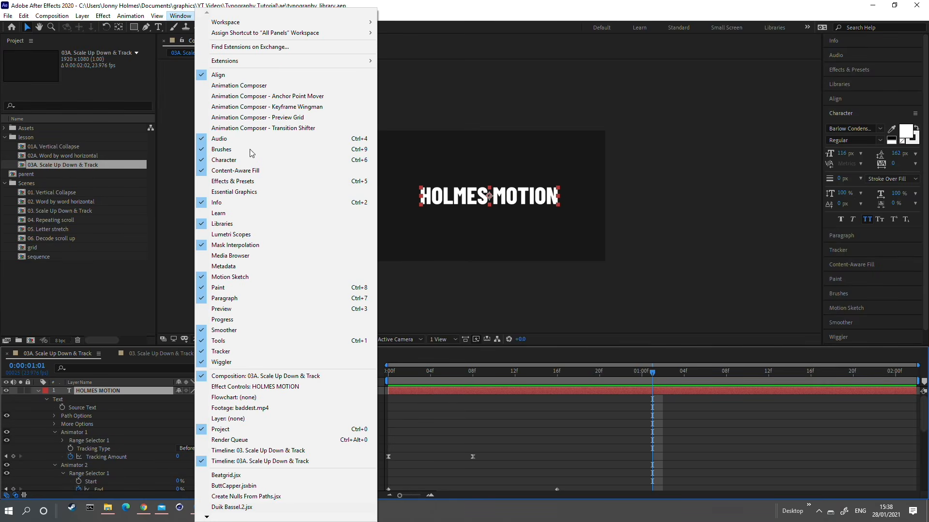
click(248, 192)
click(290, 69)
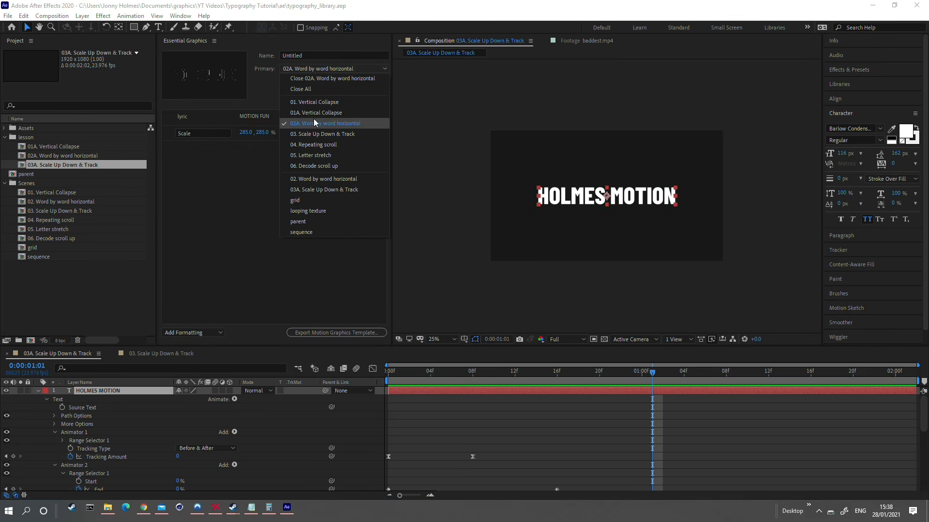
click(310, 191)
Step: Add the text layer's Source Text to the essential graphics and name the property lyric
drag(86, 407, 237, 181)
drag(211, 118, 124, 115)
click(214, 125)
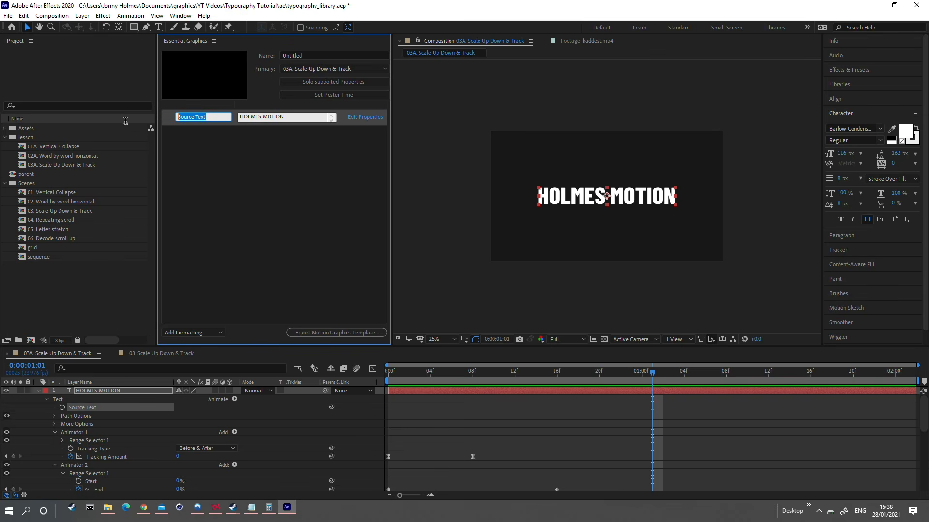
text(lyric)
Step: Change the lyric text to PANCAKES and preview the animation from frame 0
click(306, 114)
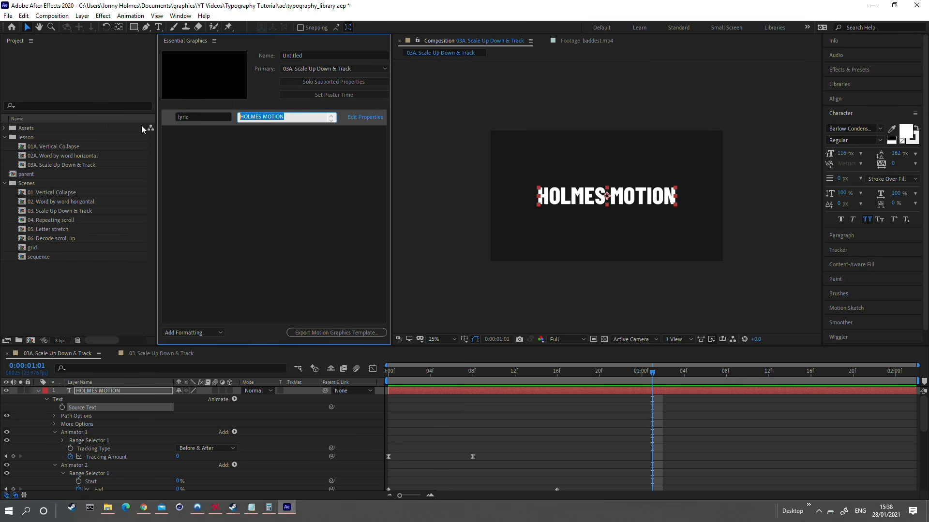
text(PN)
click(293, 184)
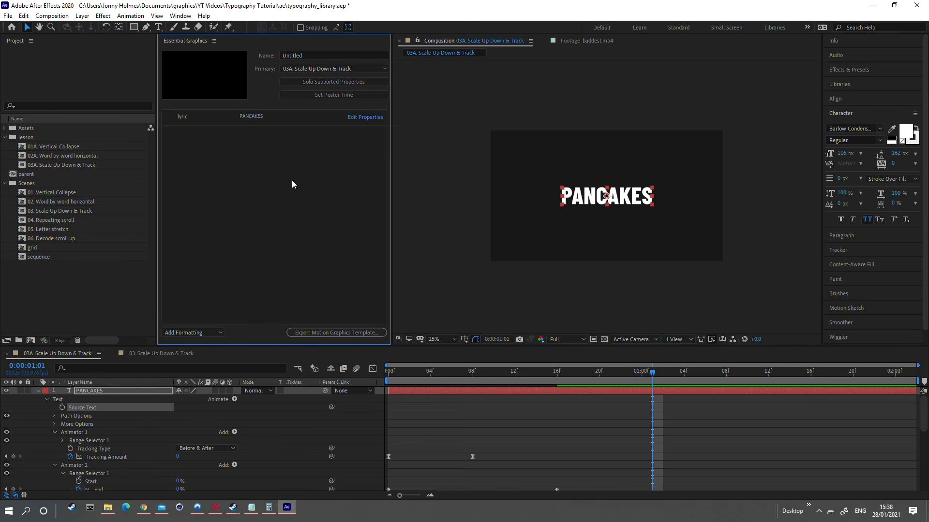
drag(550, 373, 378, 381)
key(space)
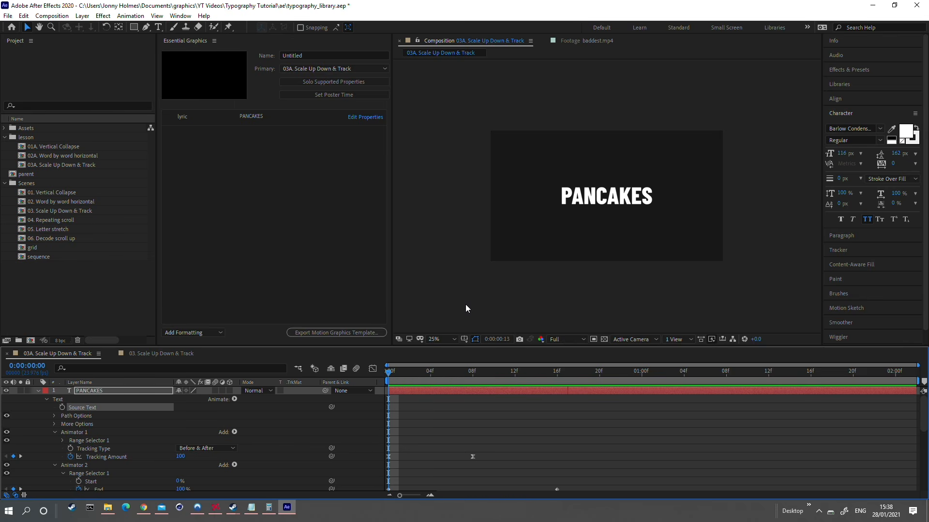
key(space)
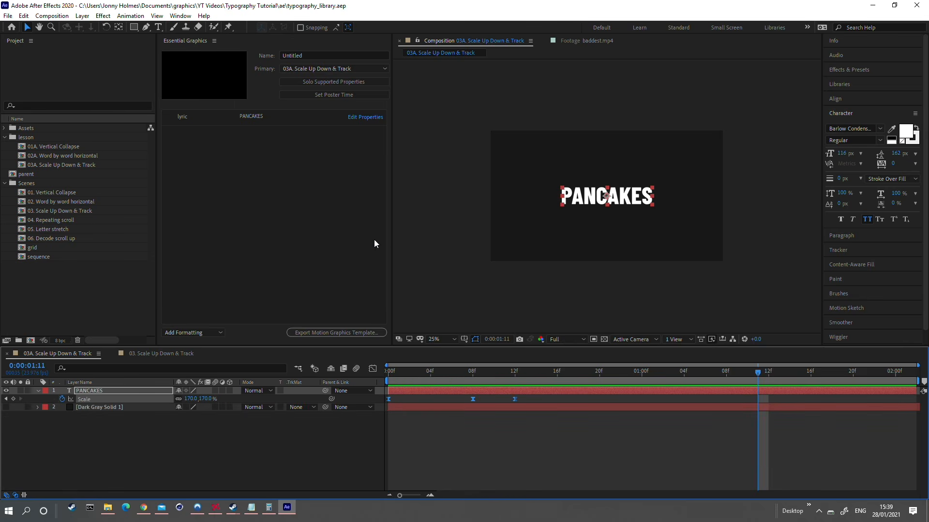
Step: Add a null object to the composition and parent the PANCAKES text layer to it
key(period)
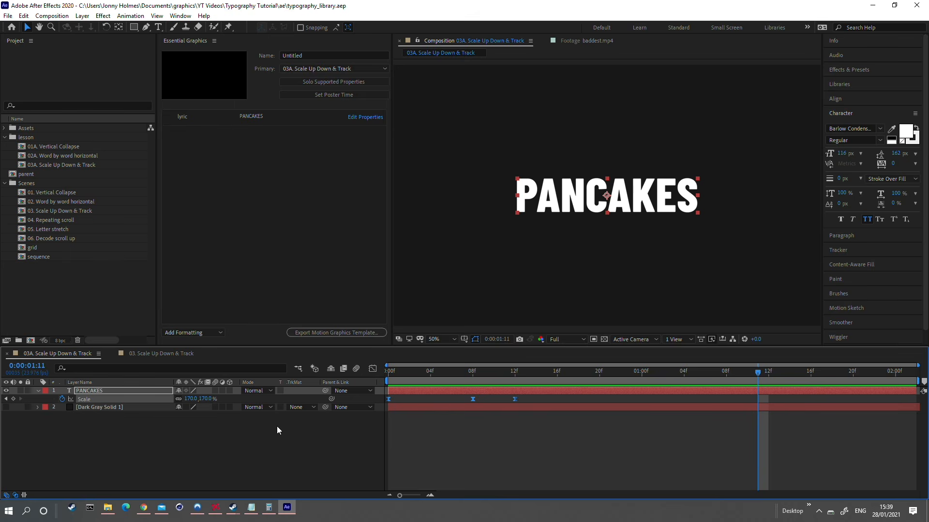
click(115, 427)
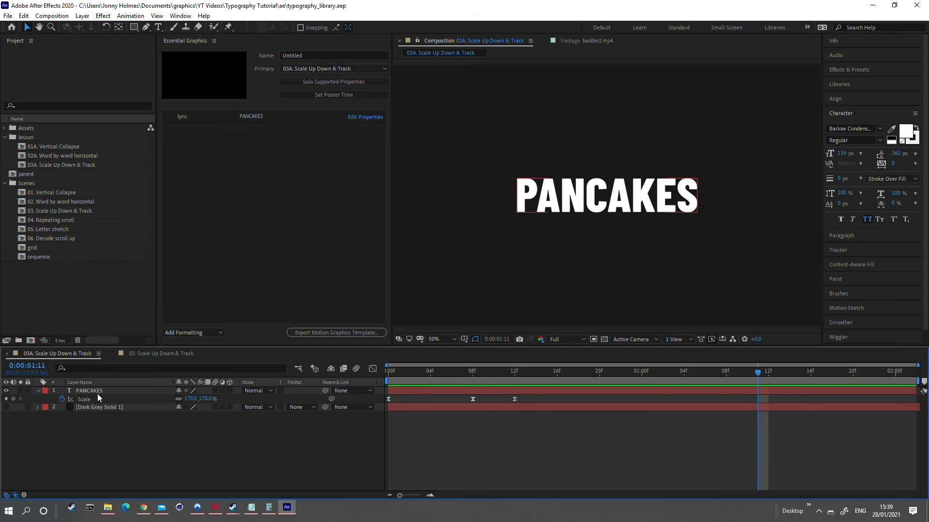
click(77, 16)
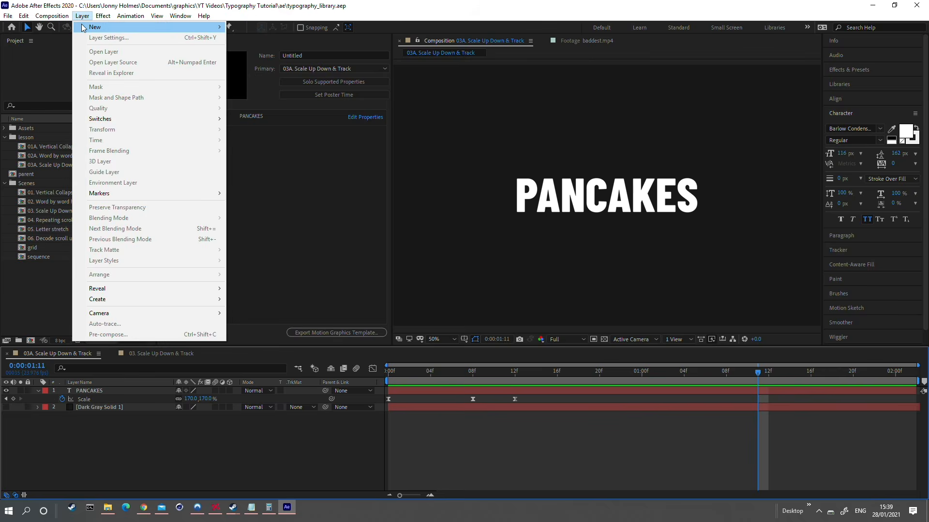
mouse_move(108, 29)
click(269, 71)
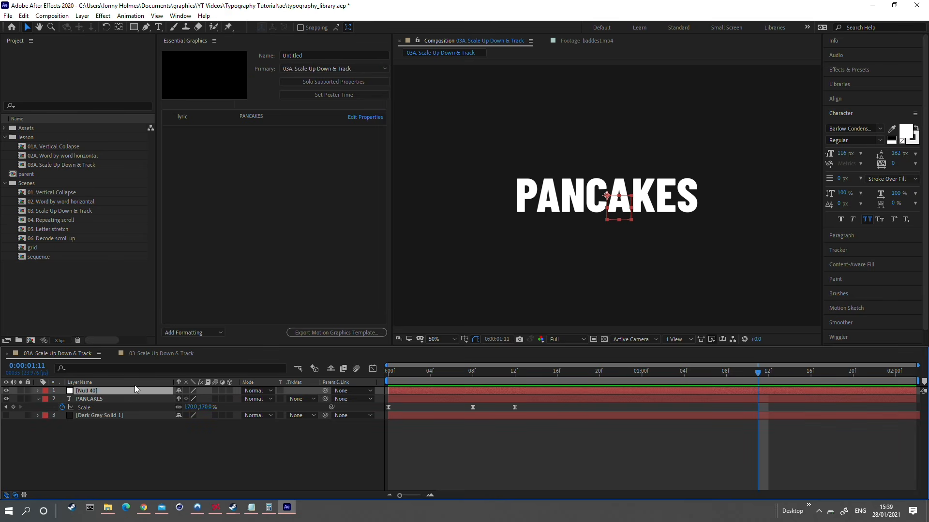
click(129, 400)
drag(324, 400, 93, 393)
Step: Rename the null layer as scaler
right_click(93, 393)
click(120, 376)
text(scaler)
key(Return)
Step: Add the scaler null's Scale property to the essential graphics below lyric
key(s)
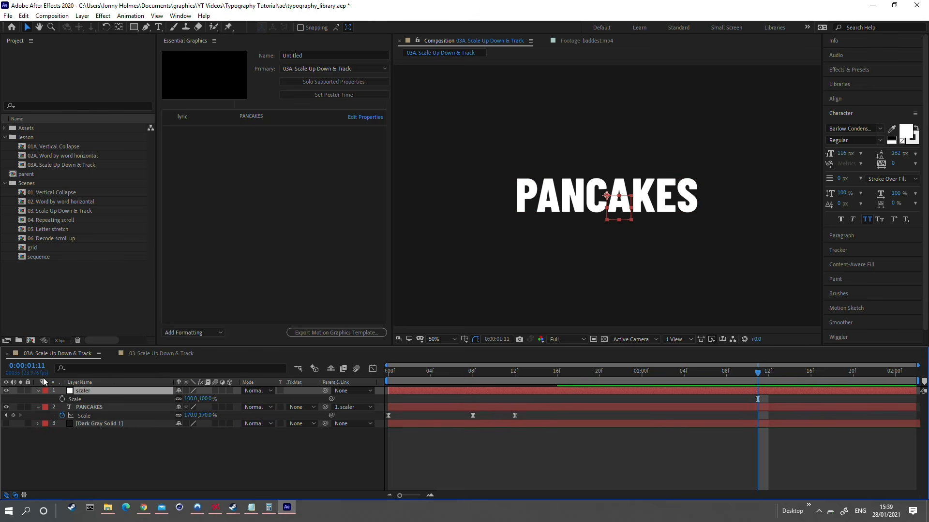
click(79, 398)
drag(87, 397, 154, 132)
click(180, 146)
Step: Set the exposed Scale control to 179% and preview the animation from frame 0
drag(250, 134, 307, 134)
drag(425, 372, 581, 376)
scroll(597, 281, down, 2)
key(ctrl+z)
drag(247, 130, 285, 127)
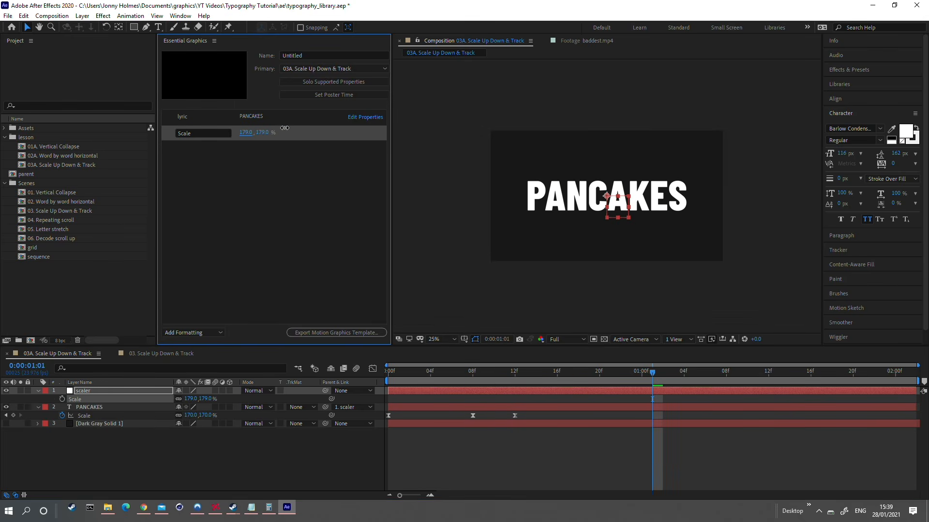
drag(468, 375, 274, 380)
key(space)
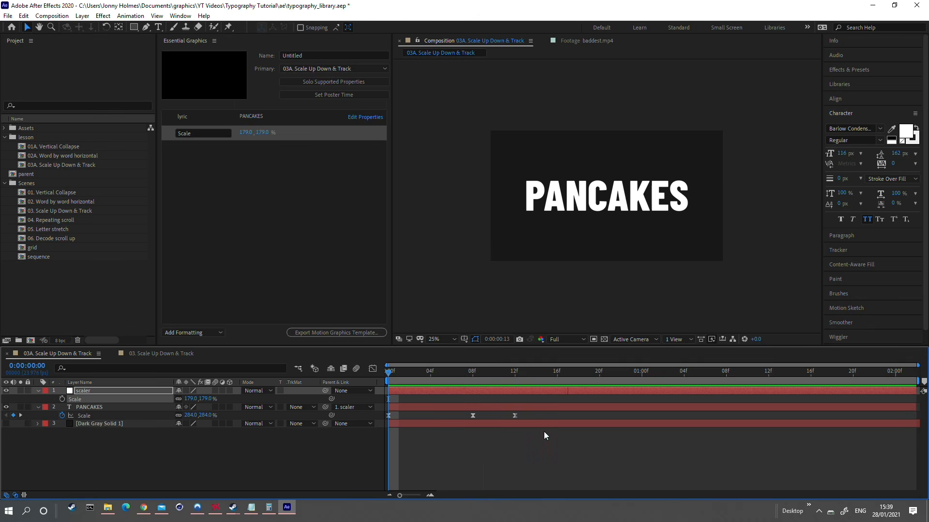
key(space)
click(594, 304)
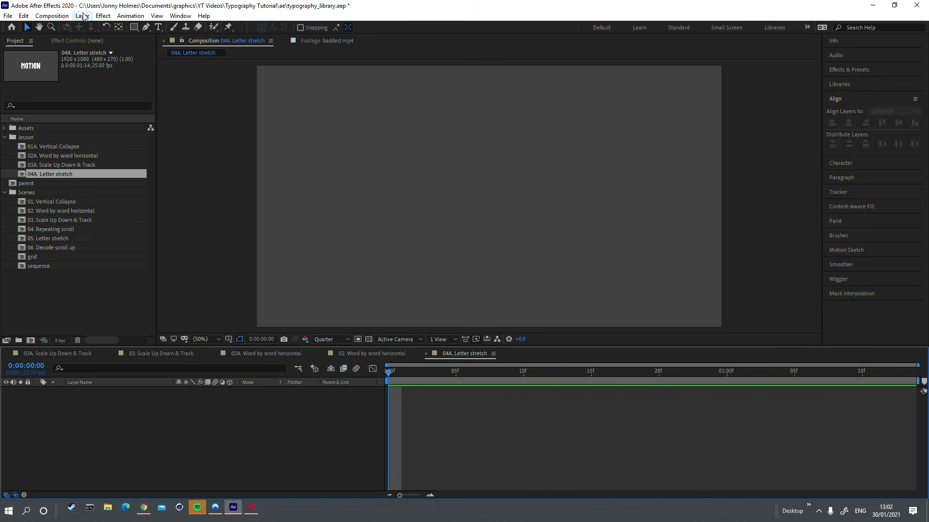
Step: Add a solid in colour #181818 as the background of the 04A. Letter stretch composition
click(82, 16)
mouse_move(99, 27)
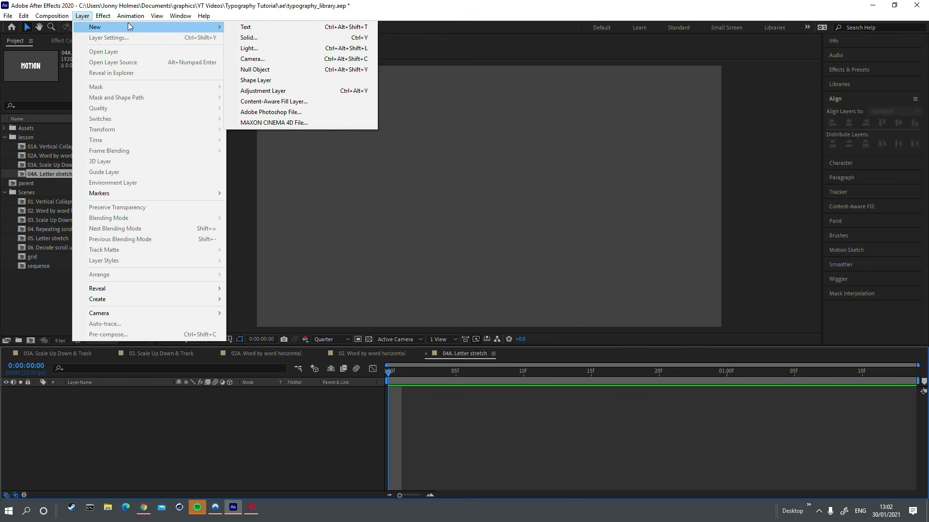
click(289, 38)
click(458, 313)
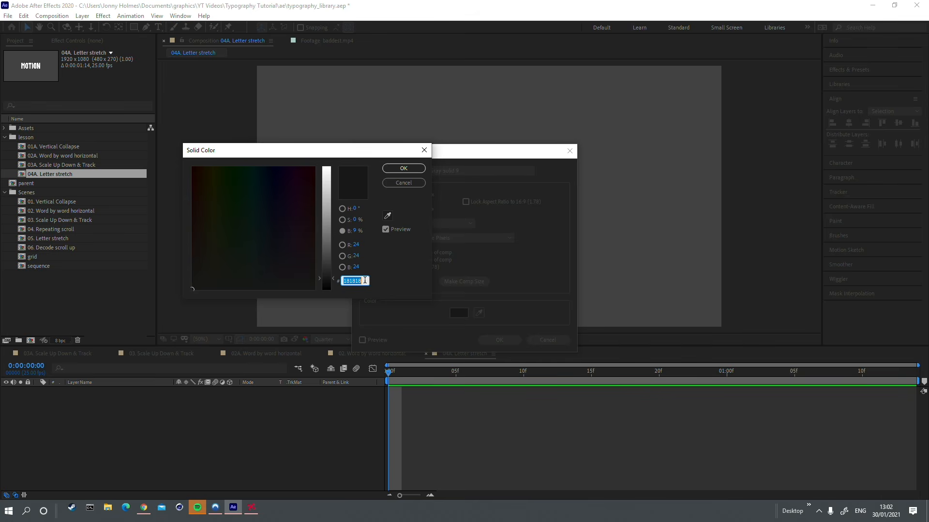
click(404, 169)
key(Return)
Step: Create a text layer reading MOTION above the dark solid
click(158, 27)
click(419, 207)
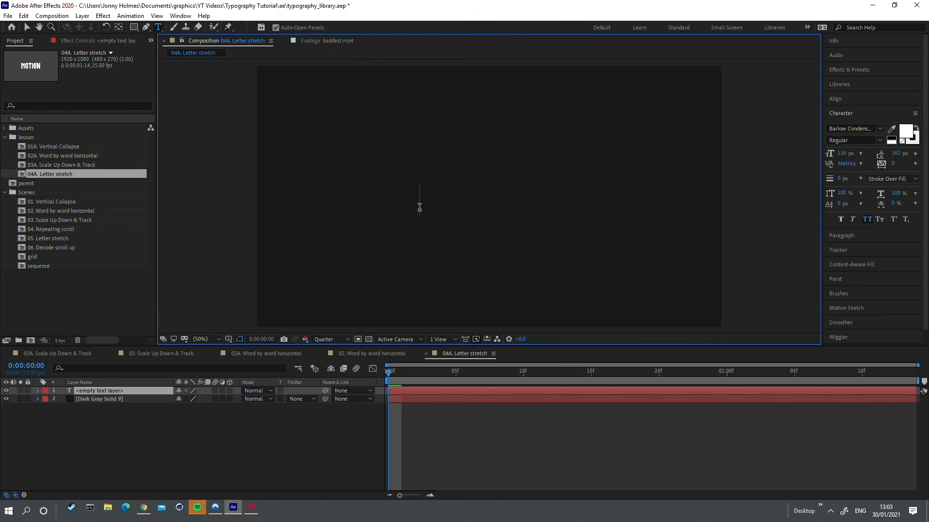
text(MOTION)
key(Escape)
key(v)
Step: Align the MOTION text to the composition's centre horizontally and vertically, and centre its anchor point
click(835, 98)
click(849, 123)
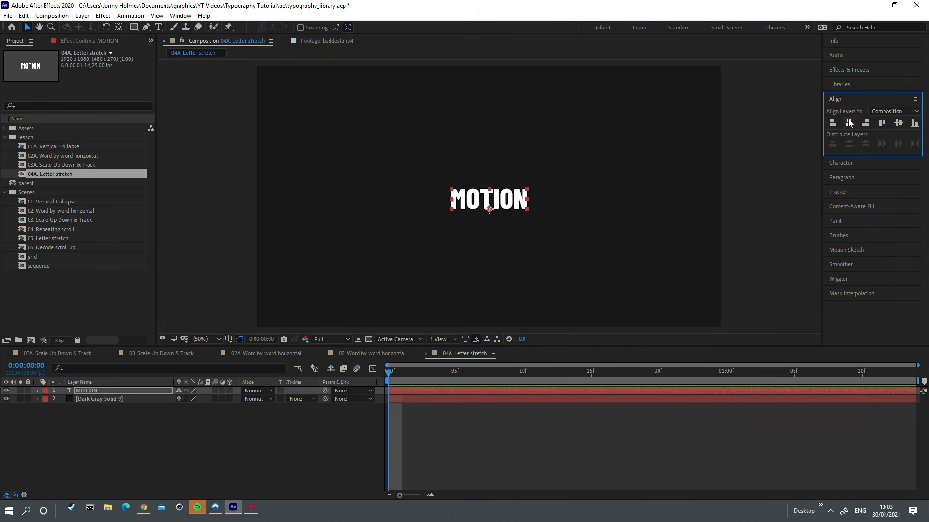
click(900, 123)
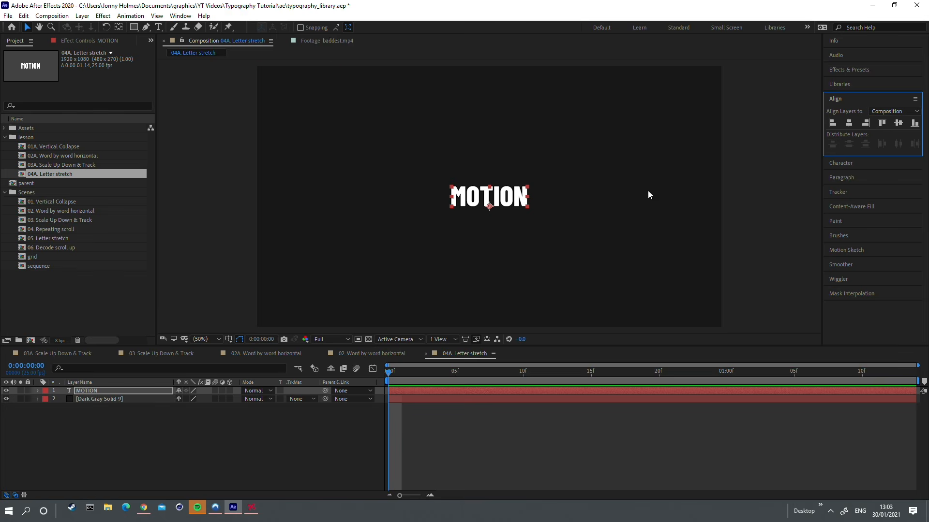
ctrl+double_click(121, 27)
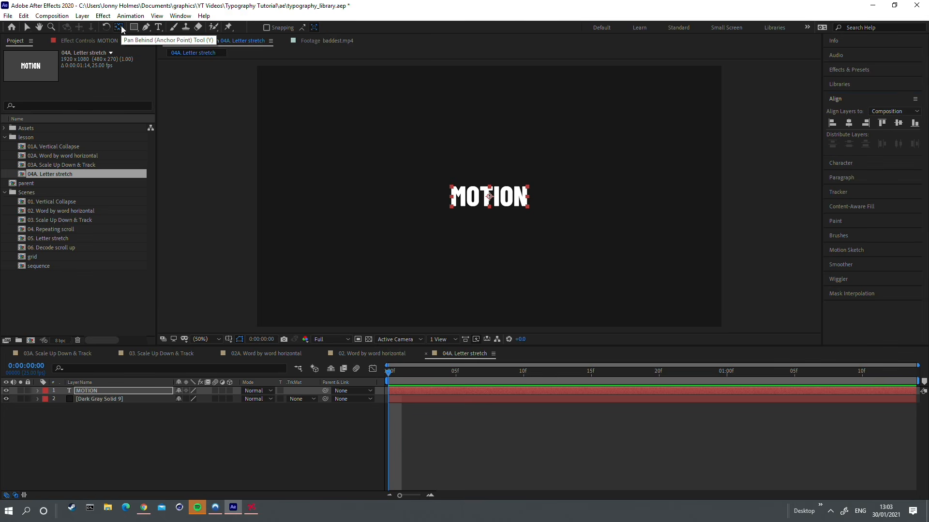
Step: Scale the MOTION text layer to 271%
key(v)
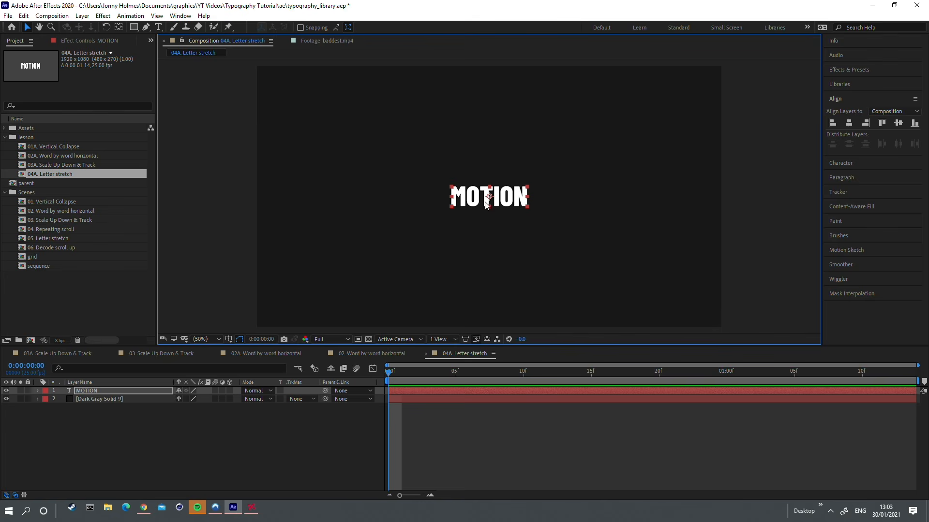
key(s)
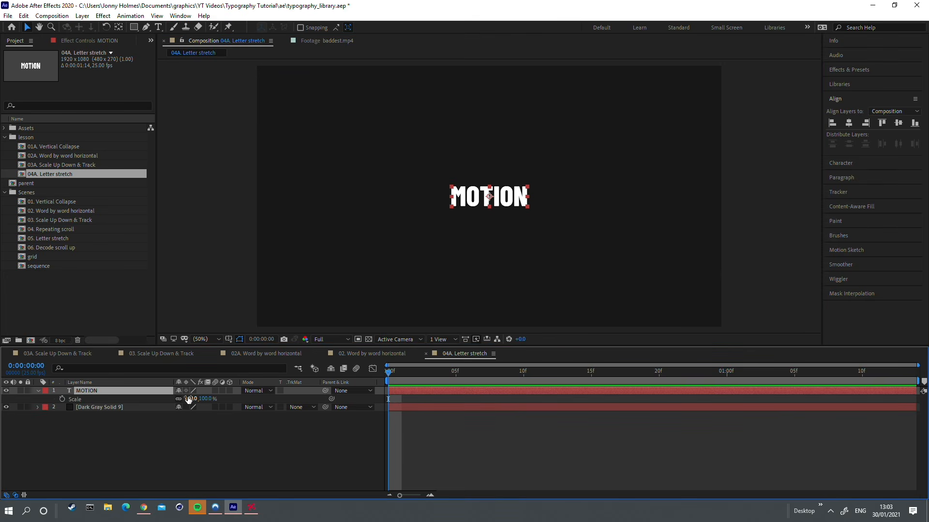
drag(188, 398, 797, 250)
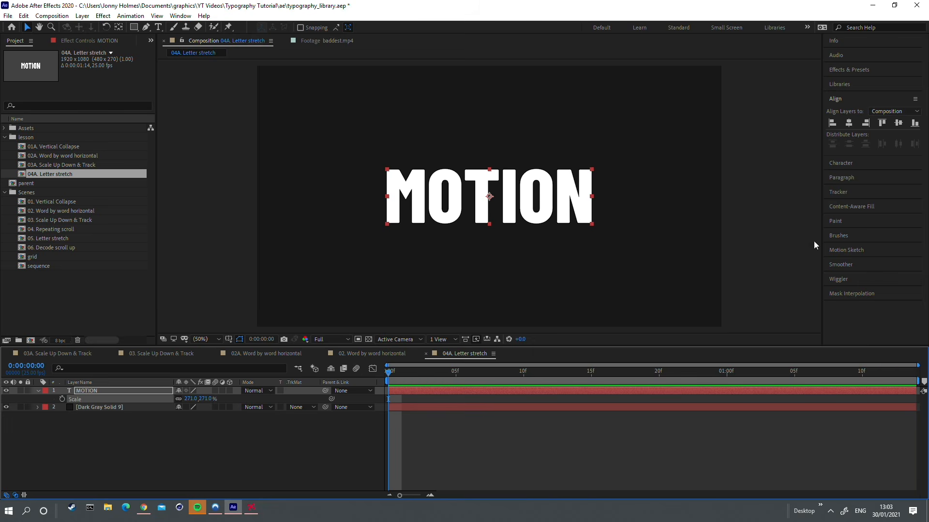
Step: Add a Scale text animator to the MOTION layer and select its Scale property
click(38, 391)
click(38, 391)
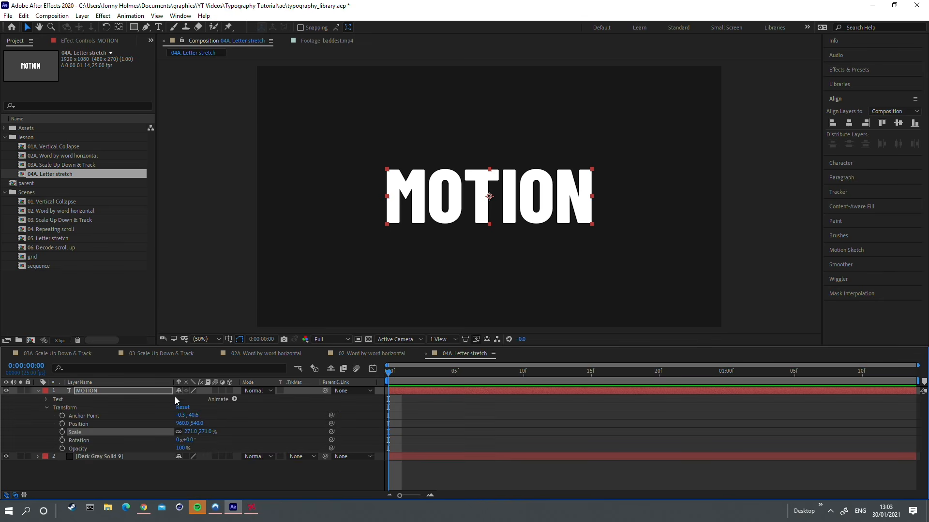
click(234, 399)
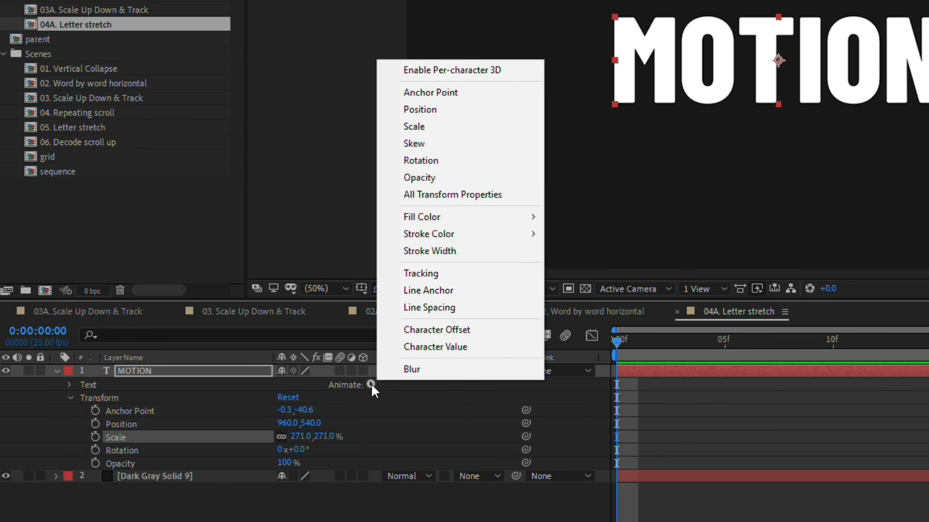
click(446, 127)
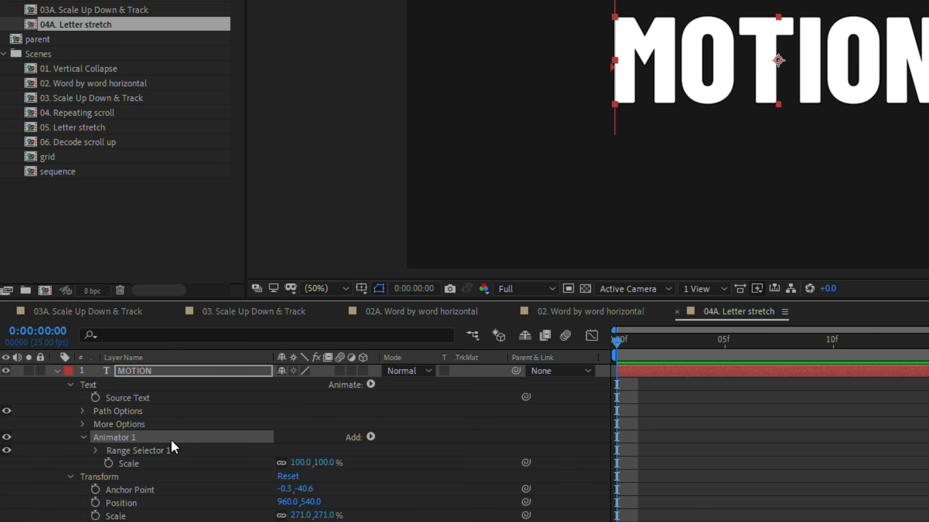
click(127, 464)
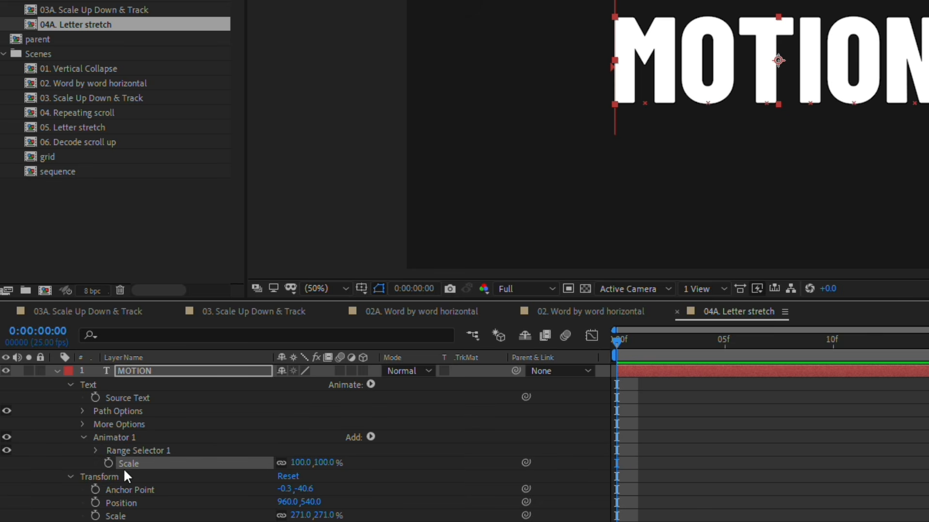
Step: Add a Position property to the MOTION layer's Animator 1 alongside Scale
click(138, 437)
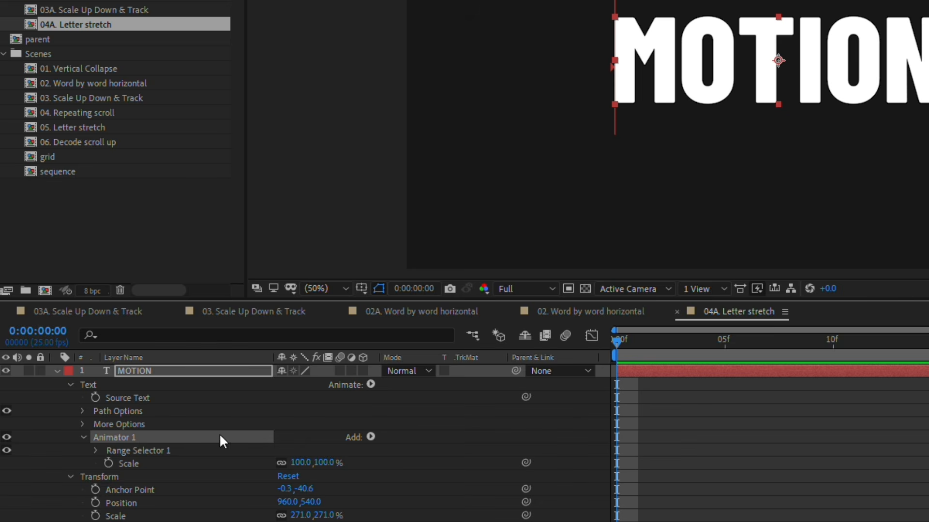
click(371, 437)
mouse_move(379, 443)
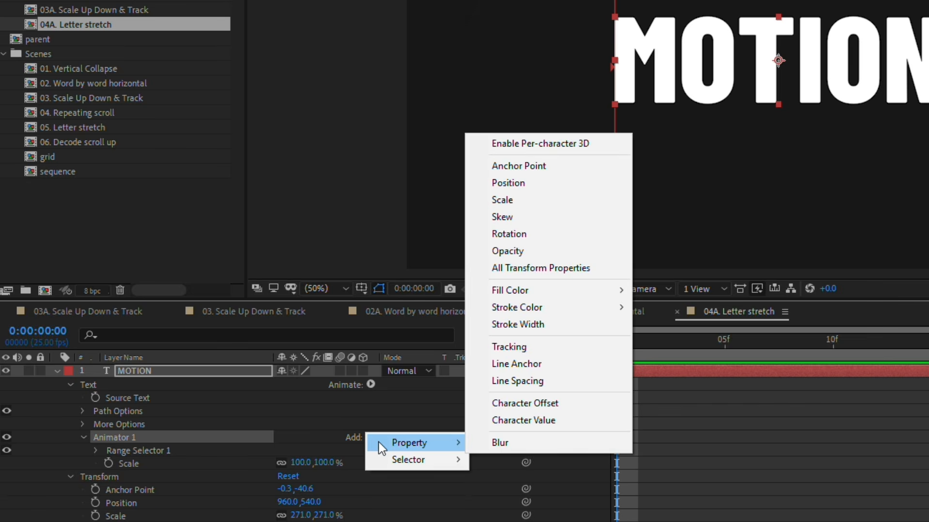
click(519, 190)
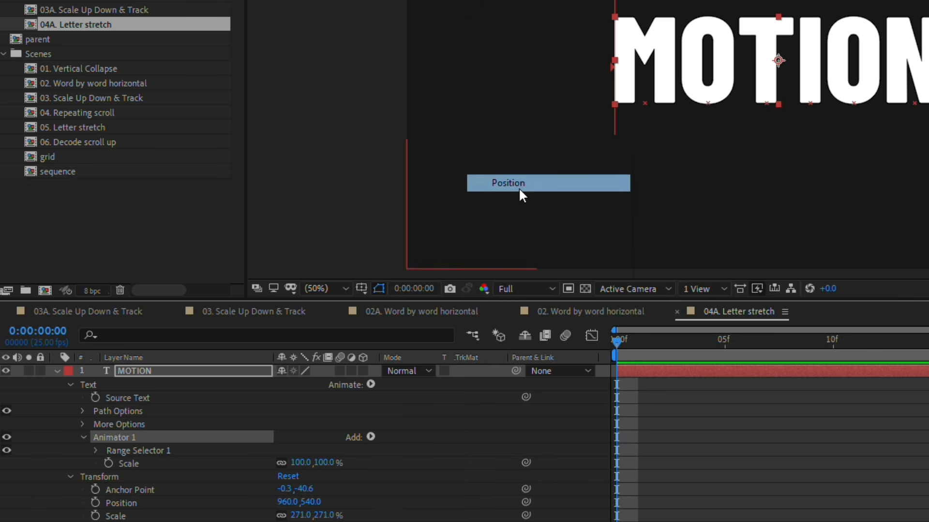
scroll(209, 434, down, 2)
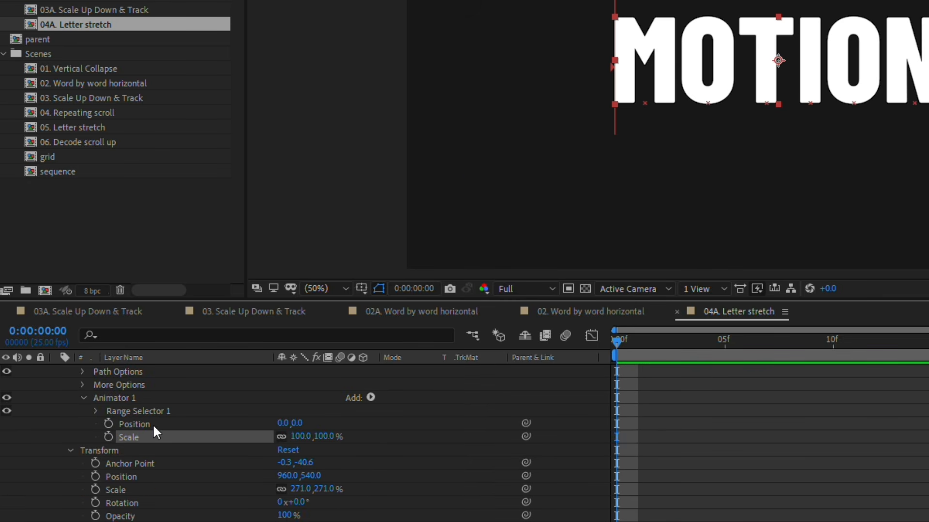
Step: Set the End of Animator 1's Range Selector 1 to 10% so only the first letter is affected
click(97, 411)
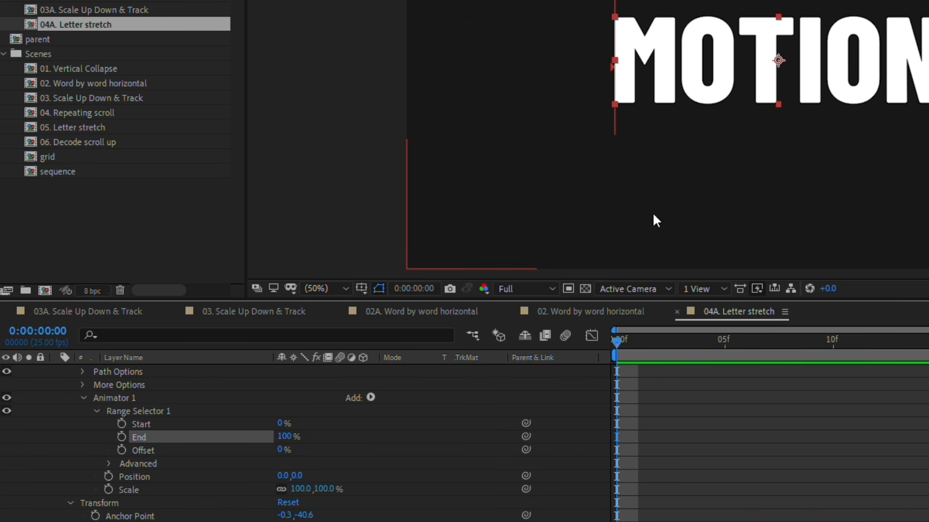
click(135, 477)
click(137, 484)
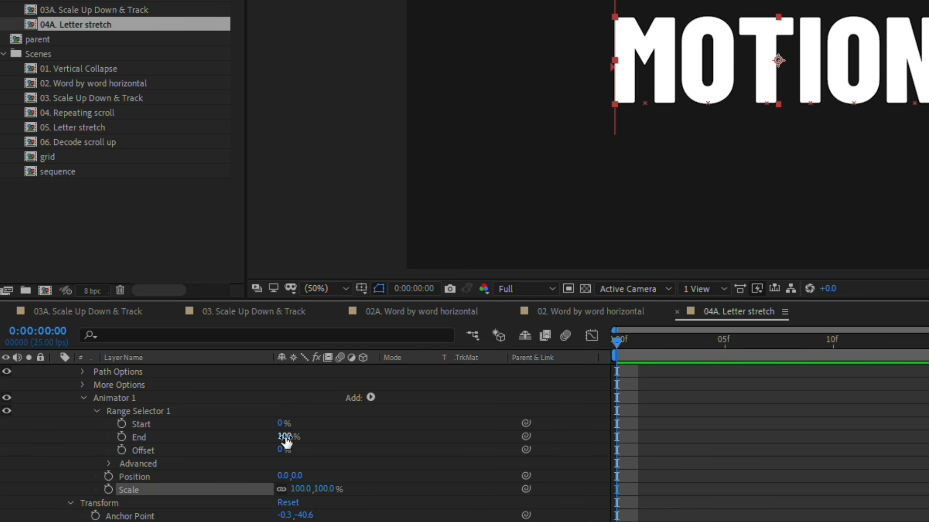
drag(286, 440, 220, 460)
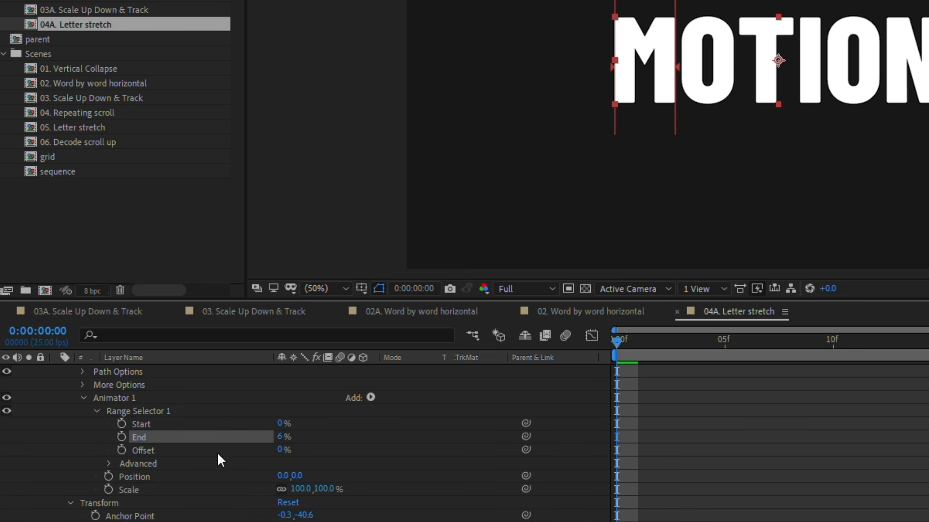
click(279, 436)
text(10)
key(Return)
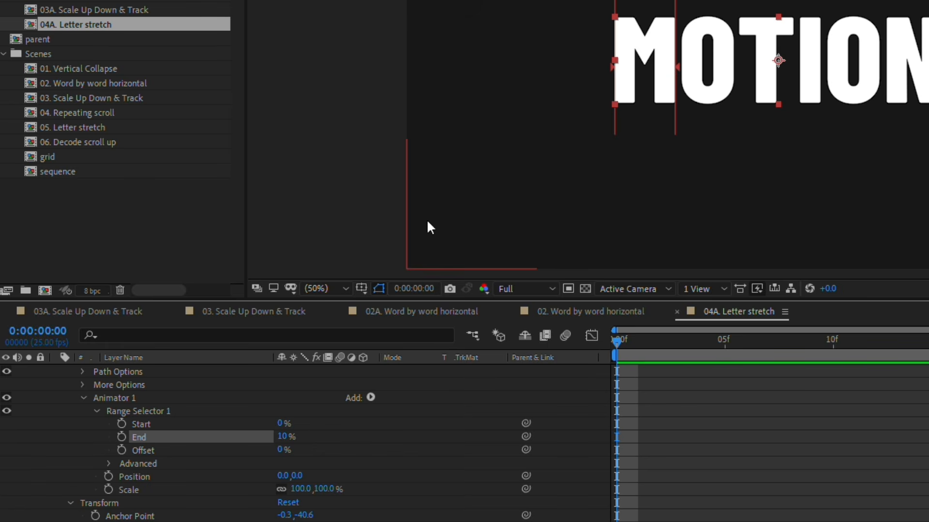
Step: Unlink Animator 1's Scale dimensions and set the horizontal scale to 800%
click(280, 490)
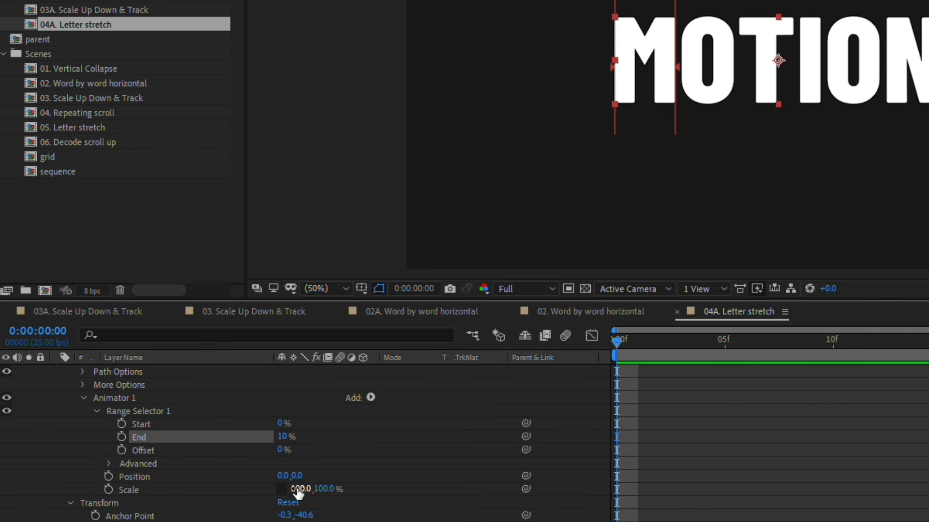
drag(299, 490, 928, 382)
click(304, 487)
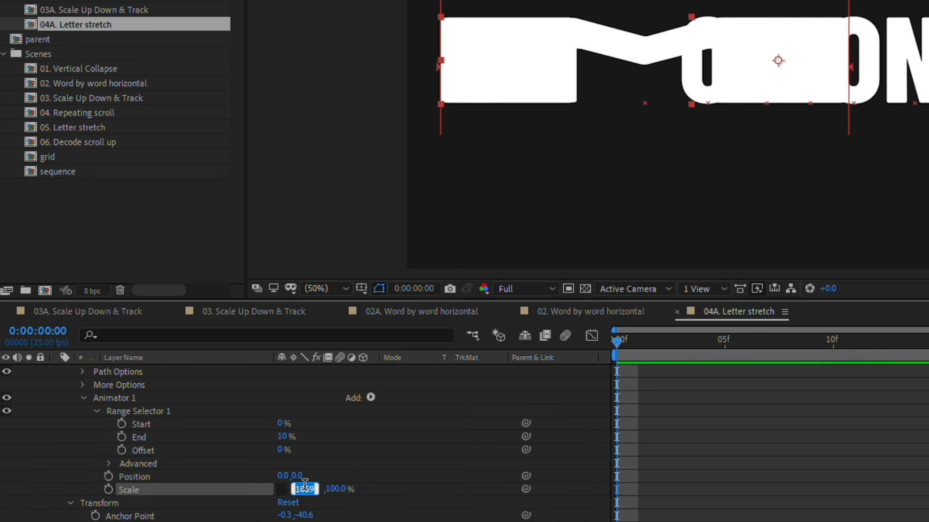
text(800)
key(Return)
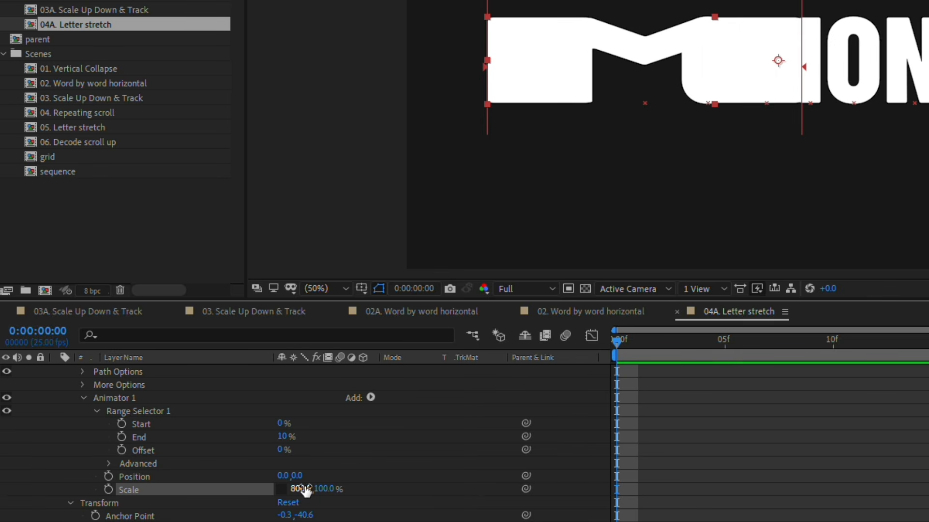
Step: Shift Animator 1's horizontal Position to about -209 so the stretched M clears the O
click(283, 477)
drag(283, 479, 141, 497)
click(141, 463)
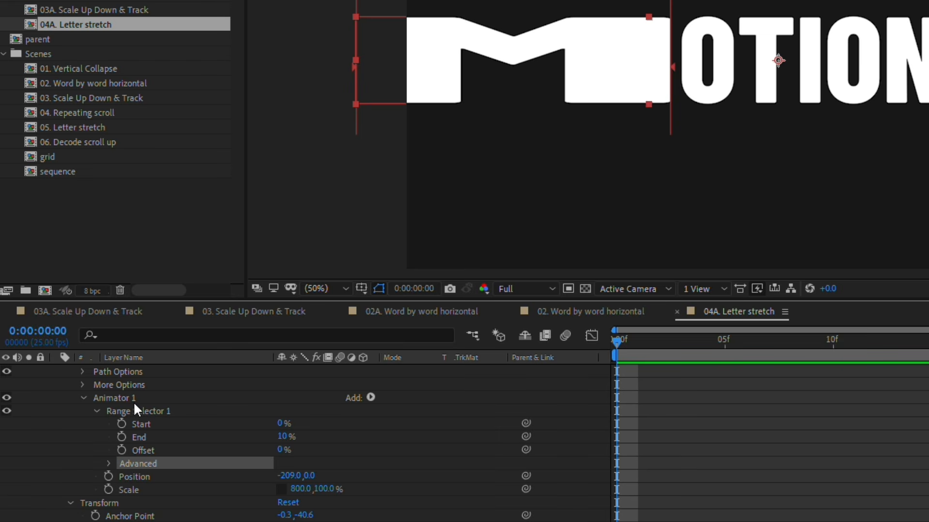
Step: Collapse Animator 1 and duplicate it on the MOTION layer
click(133, 401)
click(83, 398)
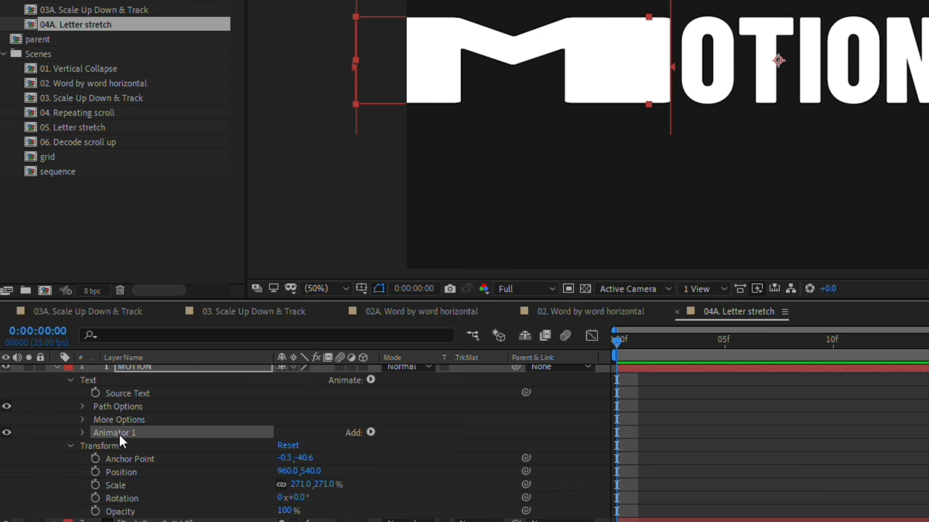
key(ctrl+d)
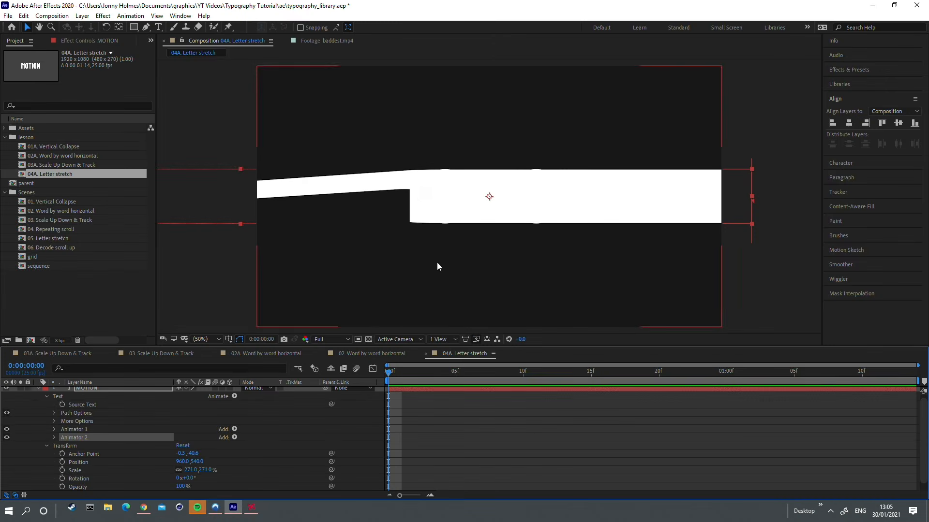
Step: Limit Animator 2's range to Start 90% and End 100%, and set its horizontal Position to about 180
click(87, 447)
click(54, 437)
scroll(62, 420, down, 1)
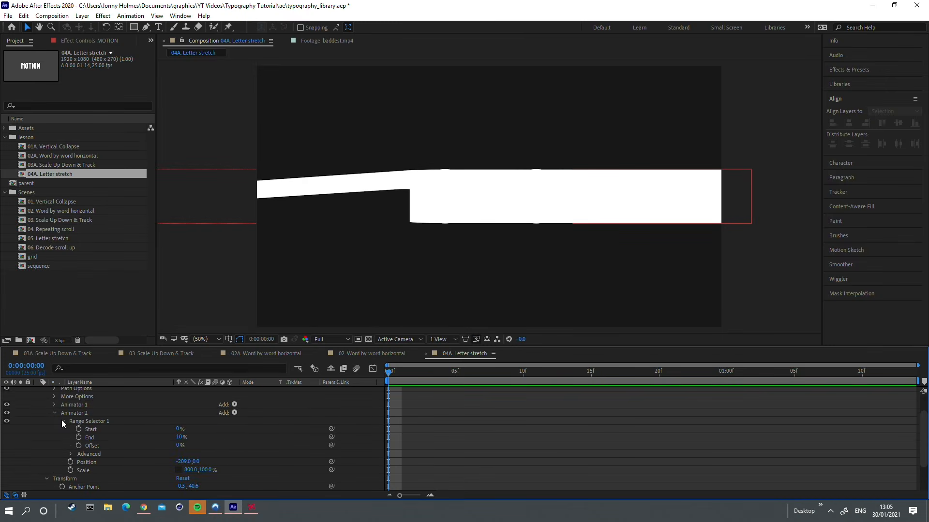
click(179, 429)
text(90)
key(Return)
click(180, 437)
text(100)
key(Return)
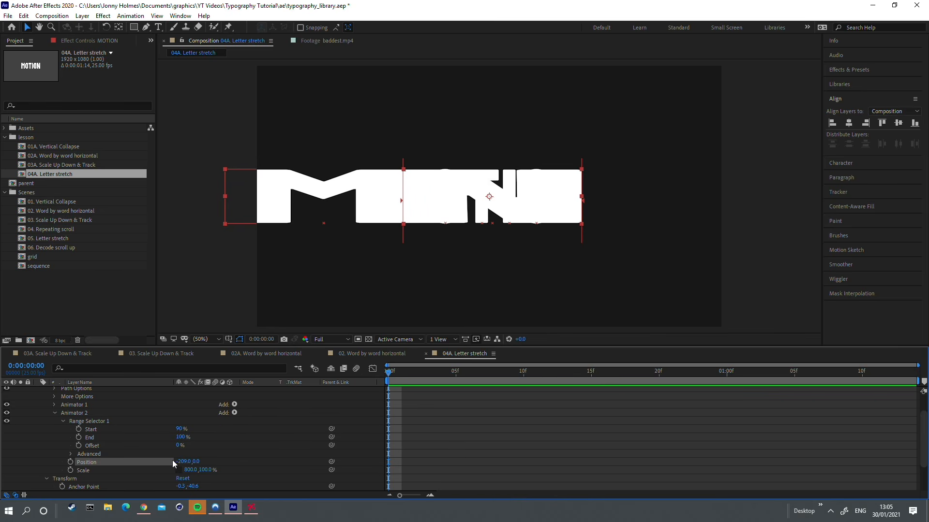
drag(188, 462, 361, 451)
key(comma)
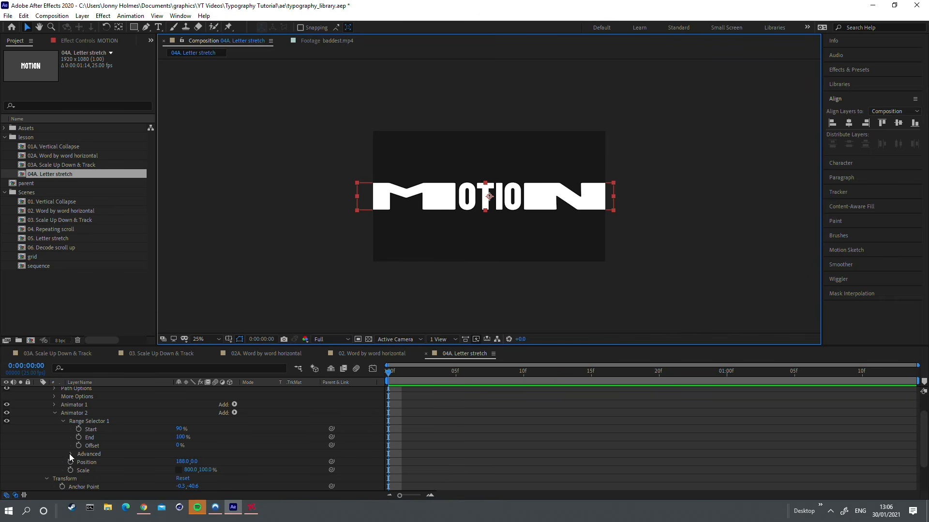
Step: Open the advanced options of Animator 2's range selector and test the letter stretch by varying the Amount
click(70, 454)
scroll(69, 456, up, 1)
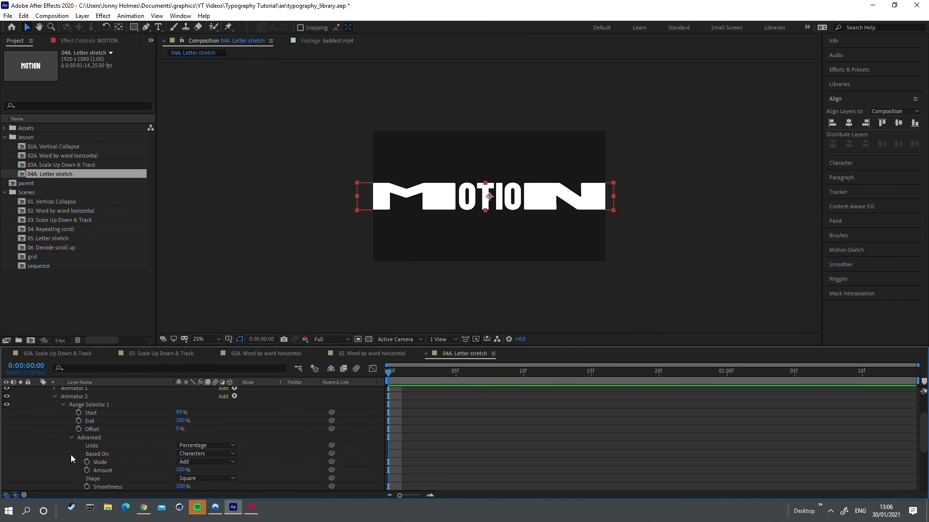
scroll(76, 454, down, 1)
click(102, 445)
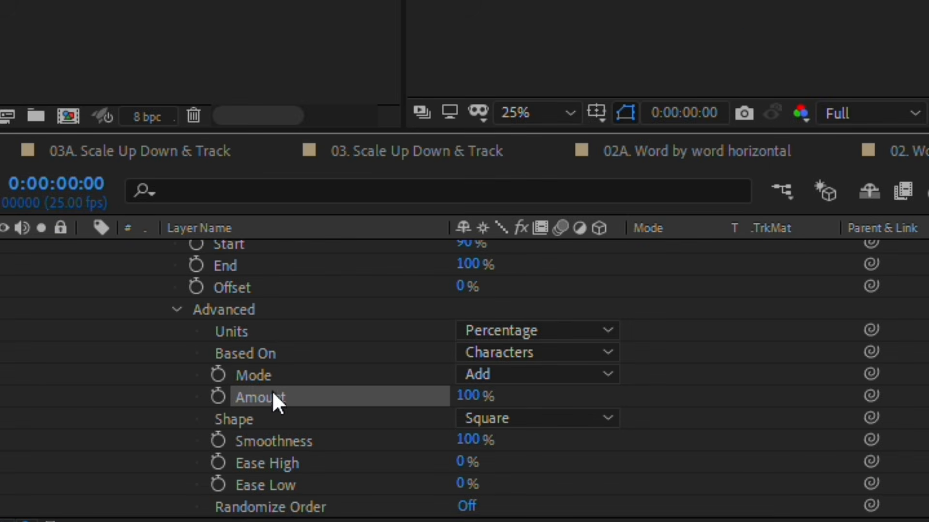
key(period)
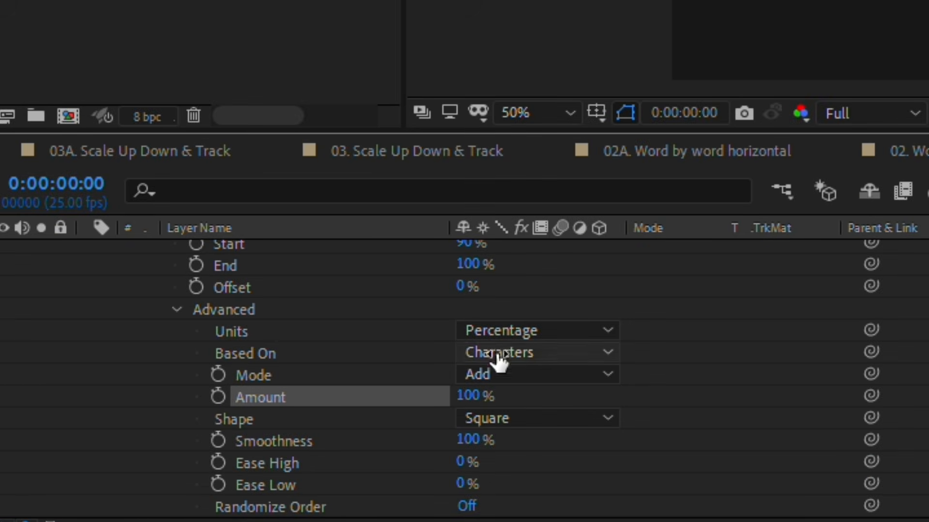
drag(473, 394, 423, 392)
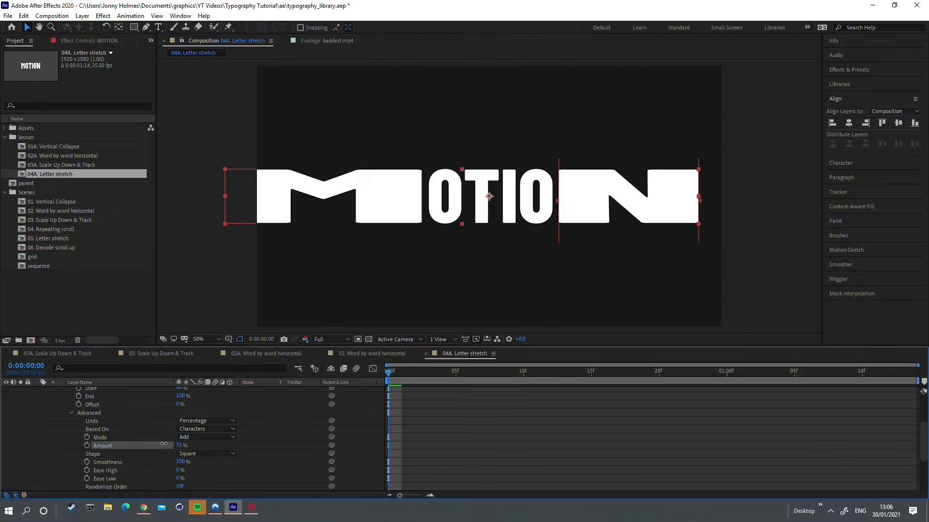
drag(164, 443, 193, 445)
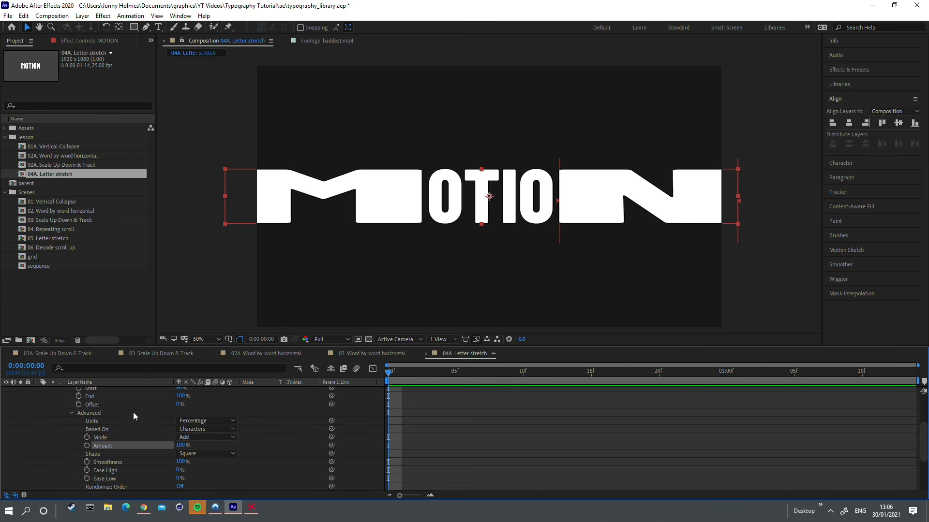
Step: Keyframe Animator 2's range Amount at 100% on the first frame and 0% at 0:00:01:00
click(87, 446)
click(731, 378)
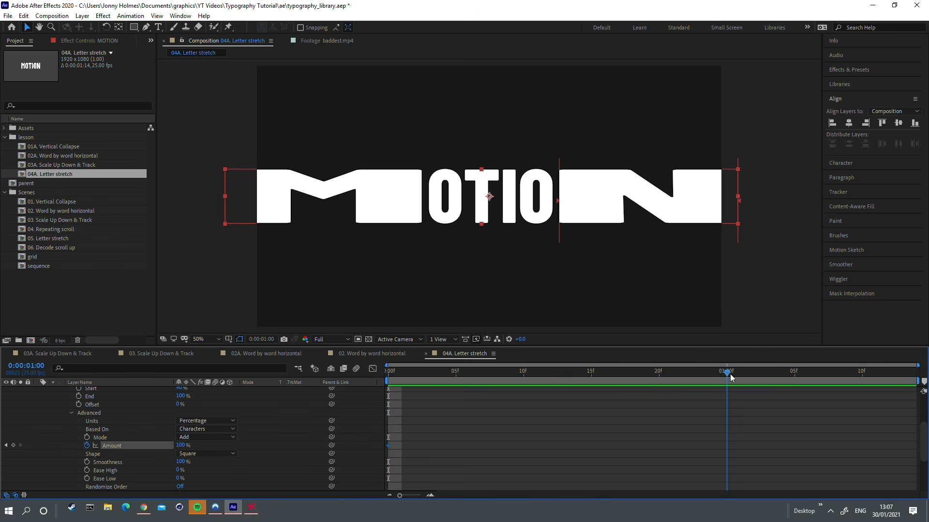
click(180, 446)
text(0)
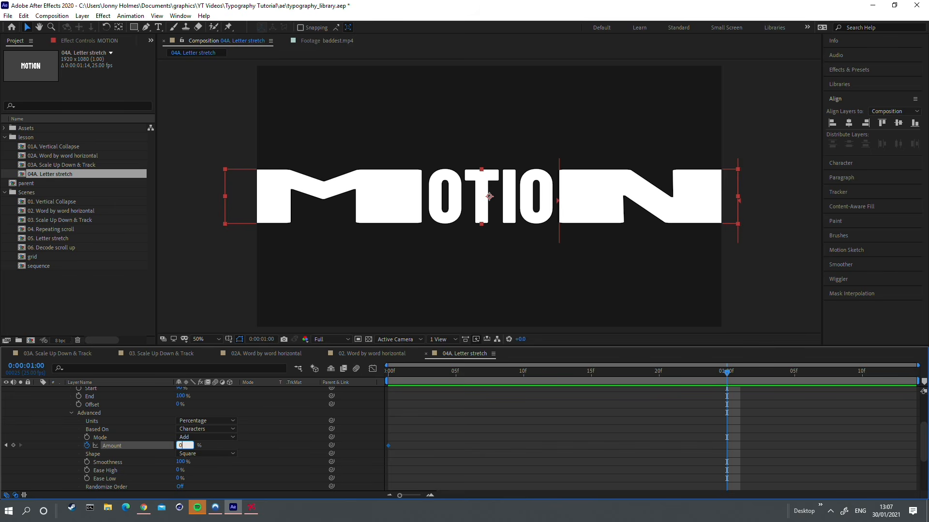
key(Return)
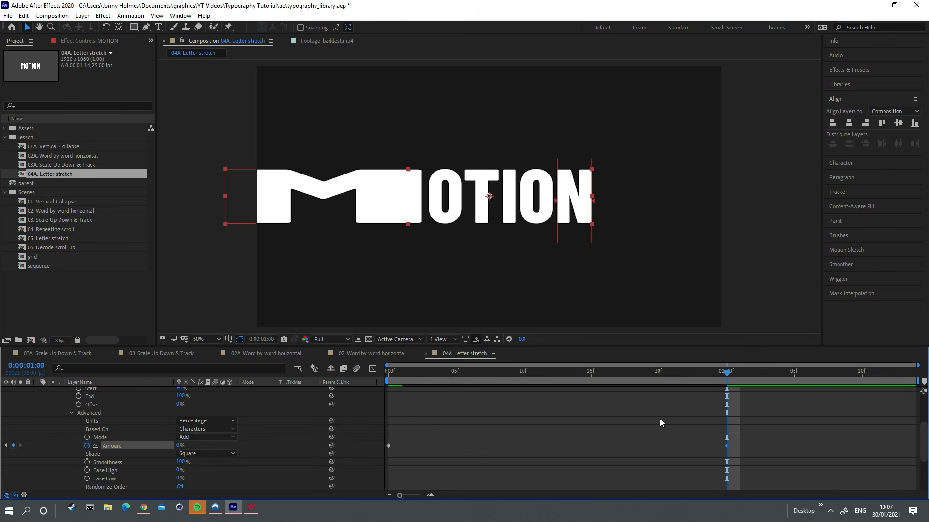
Step: Add a keyframe to the Amount of Animator 1's range selector and move it to the first frame
scroll(464, 442, up, 5)
scroll(55, 416, down, 1)
click(71, 429)
scroll(73, 430, down, 1)
click(103, 422)
click(87, 422)
scroll(716, 430, down, 2)
scroll(716, 429, up, 2)
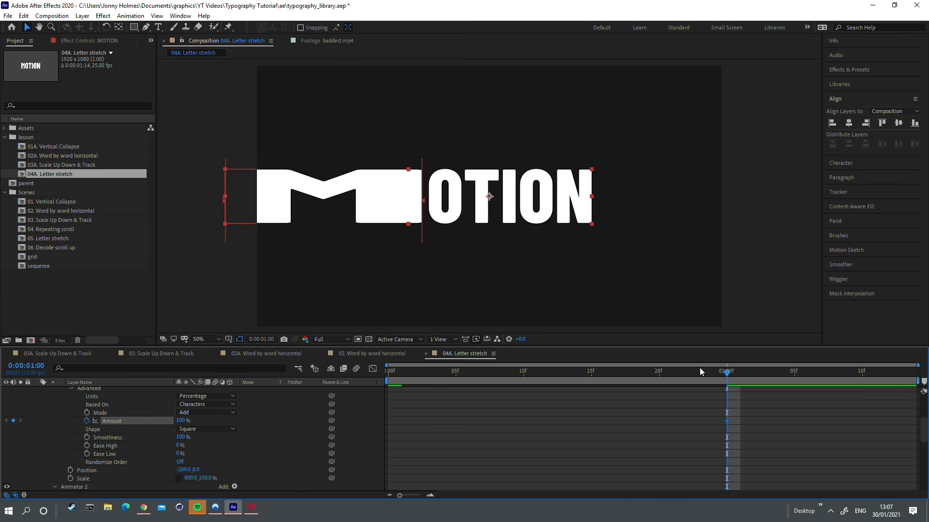
drag(726, 422, 388, 423)
Step: Set Animator 1's range Amount to 0% at 0:00:01:00 and play the animation from the start
click(183, 421)
text(0)
key(Return)
drag(725, 375, 230, 394)
key(space)
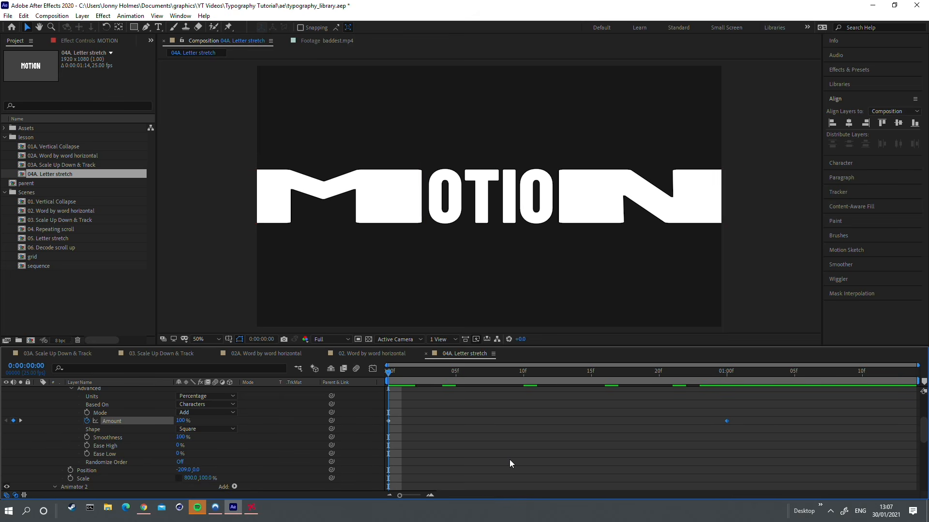
Step: Reveal only the MOTION layer's keyframed properties and select the Amount keyframes of both range selectors
scroll(492, 393, up, 4)
click(491, 394)
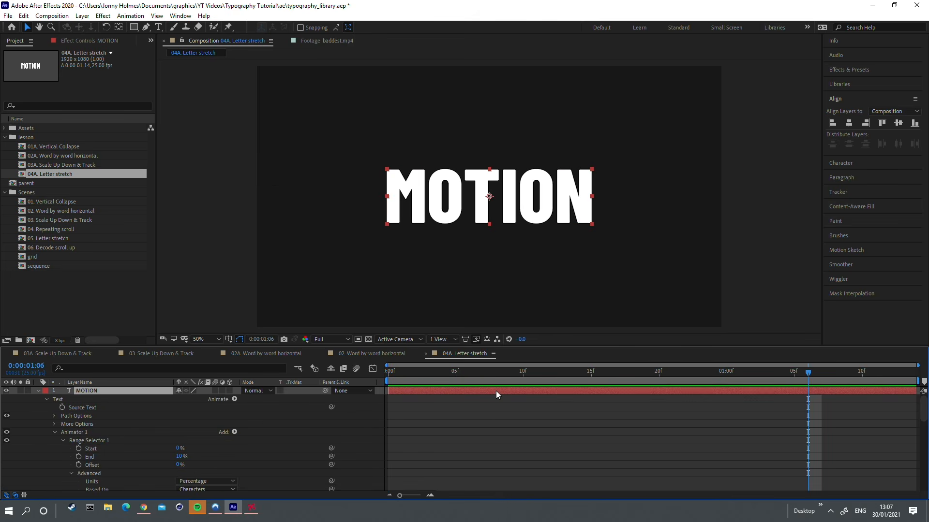
key(u)
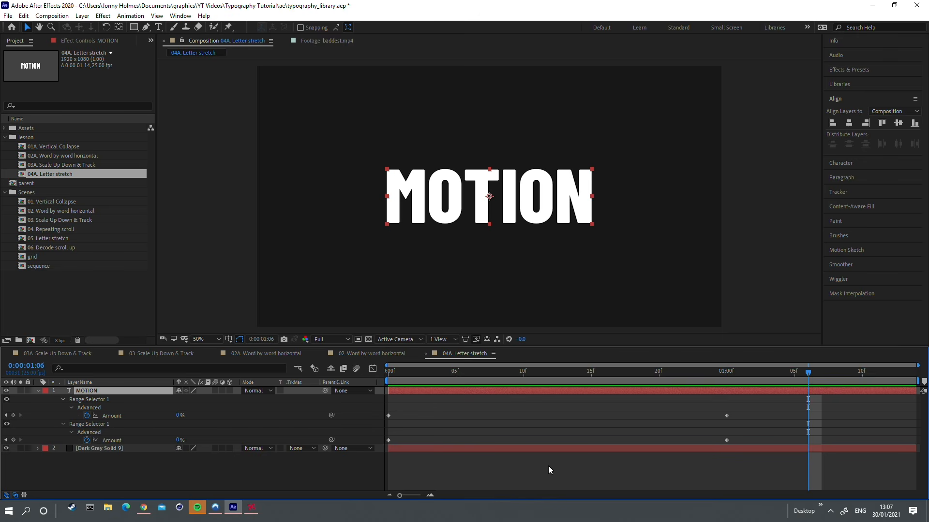
drag(754, 406, 384, 444)
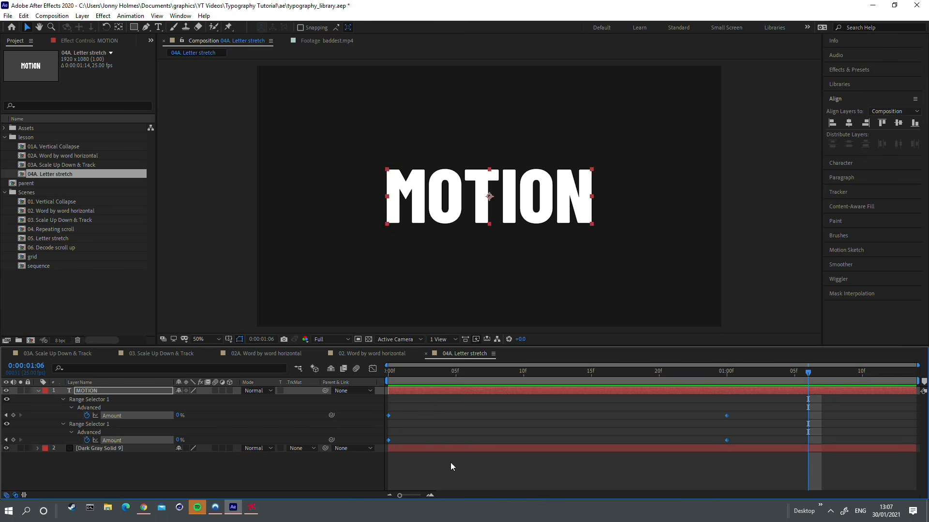
click(547, 457)
drag(759, 399, 382, 446)
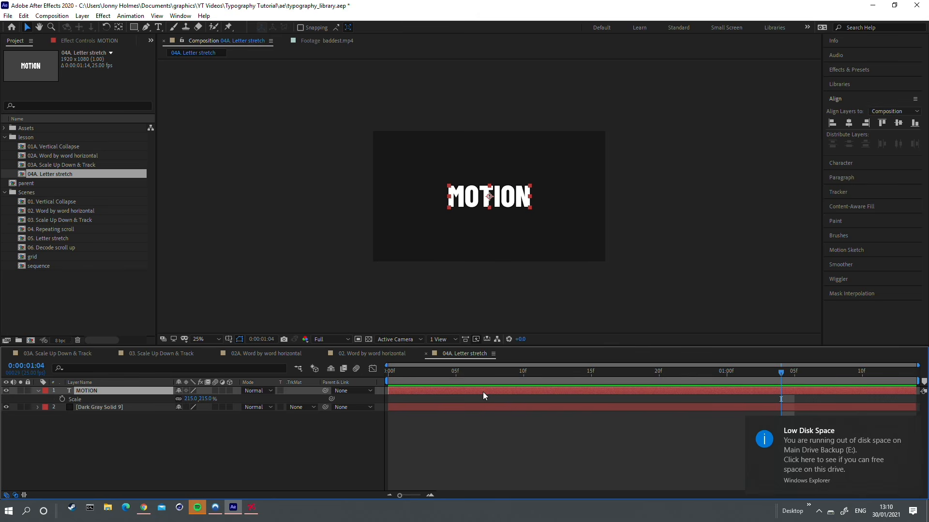
Step: Keyframe the MOTION layer's Scale at 215% on the first frame and increase it at 0:00:01:00
key(Home)
click(62, 400)
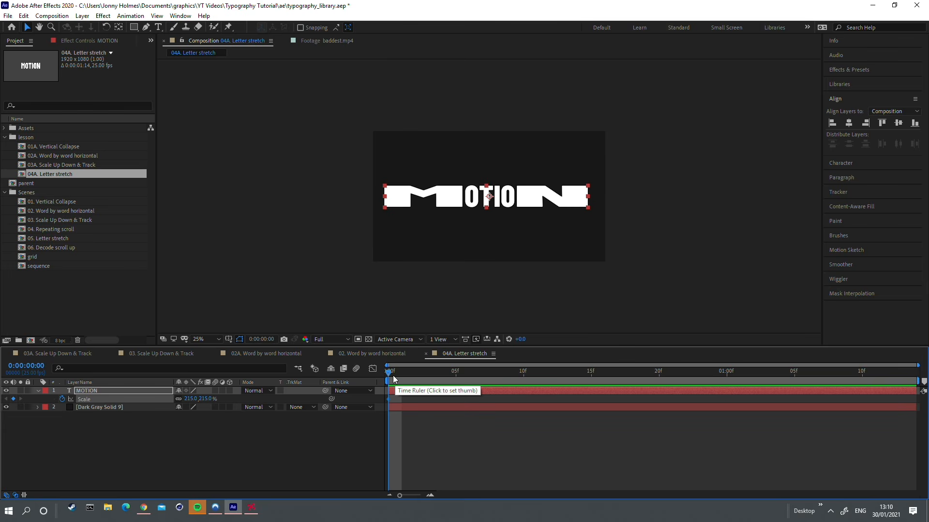
click(453, 378)
key(u)
drag(453, 378, 734, 372)
drag(191, 448, 378, 381)
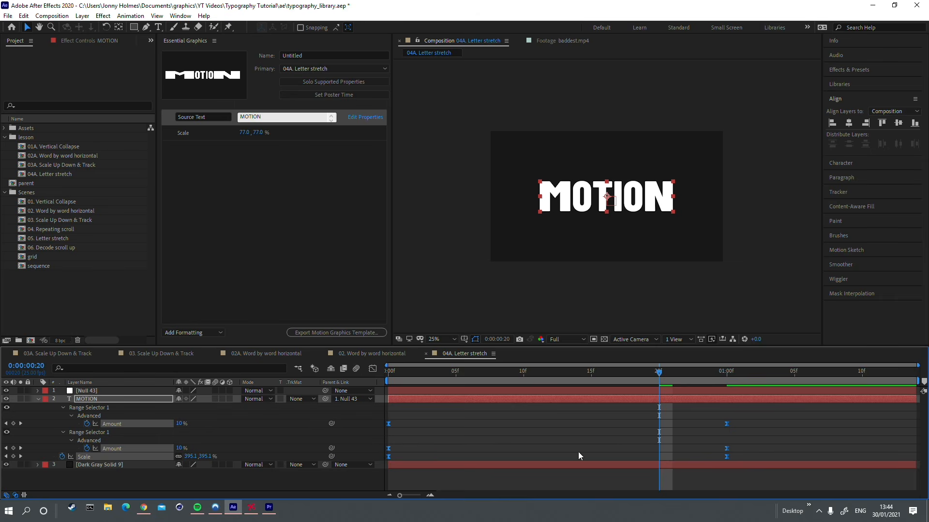
Step: Reshape the speed curves of the Amount and Scale keyframes to peak at about frame 5, and play the animation
click(372, 369)
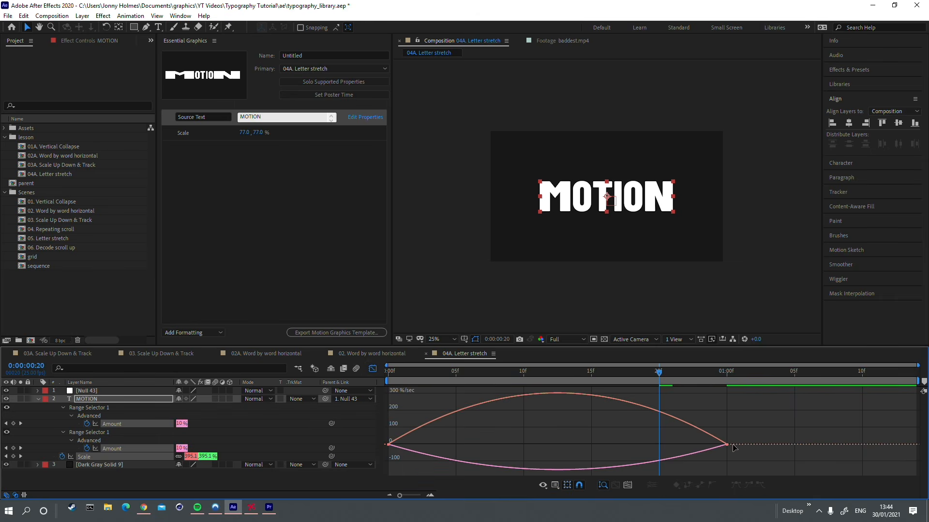
drag(765, 428, 544, 448)
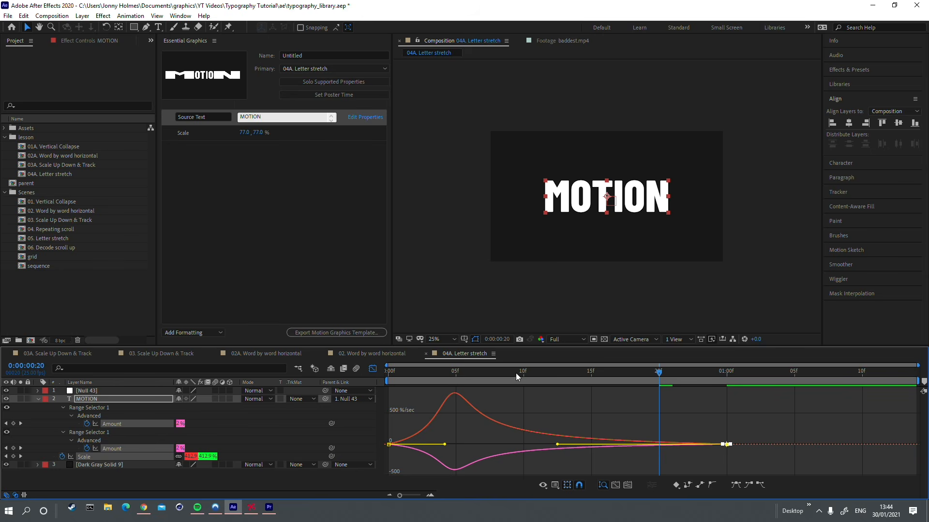
key(Home)
click(710, 410)
key(space)
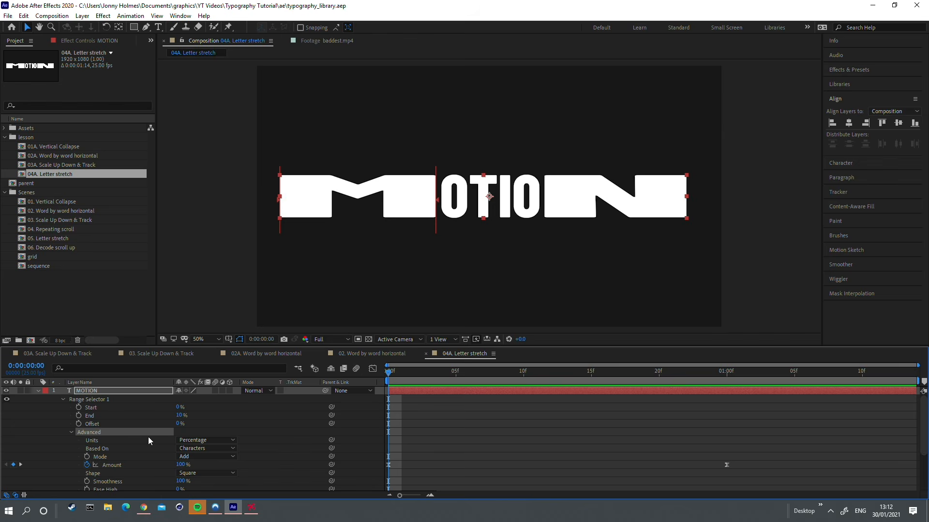
Step: Examine the advanced options of the MOTION layer's range selectors, including Units, Based On, Mode, Amount and Shape
click(127, 450)
scroll(104, 445, down, 3)
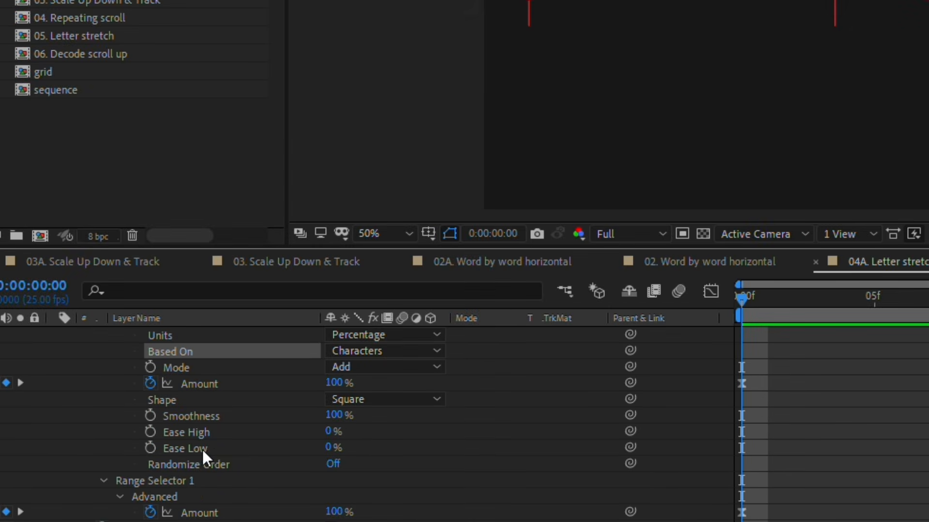
scroll(202, 449, up, 3)
click(349, 432)
click(208, 431)
click(348, 432)
click(360, 453)
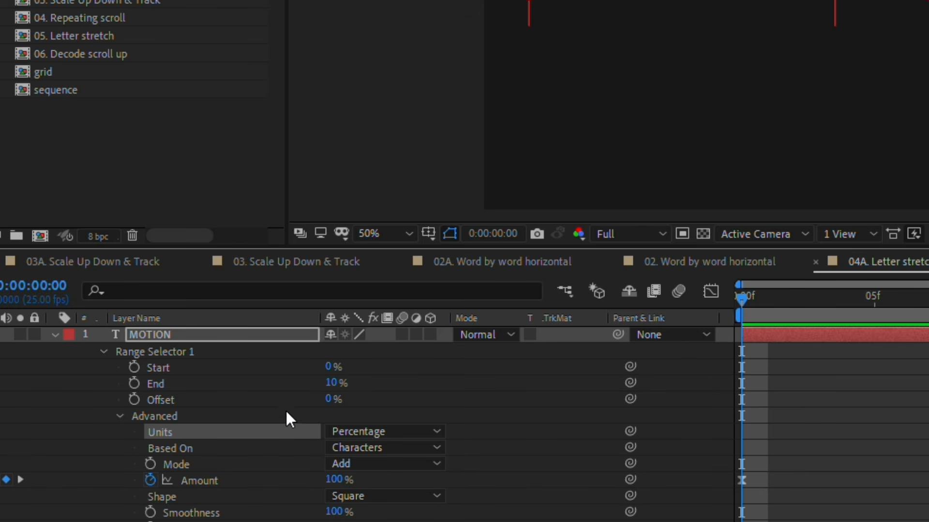
scroll(296, 431, down, 3)
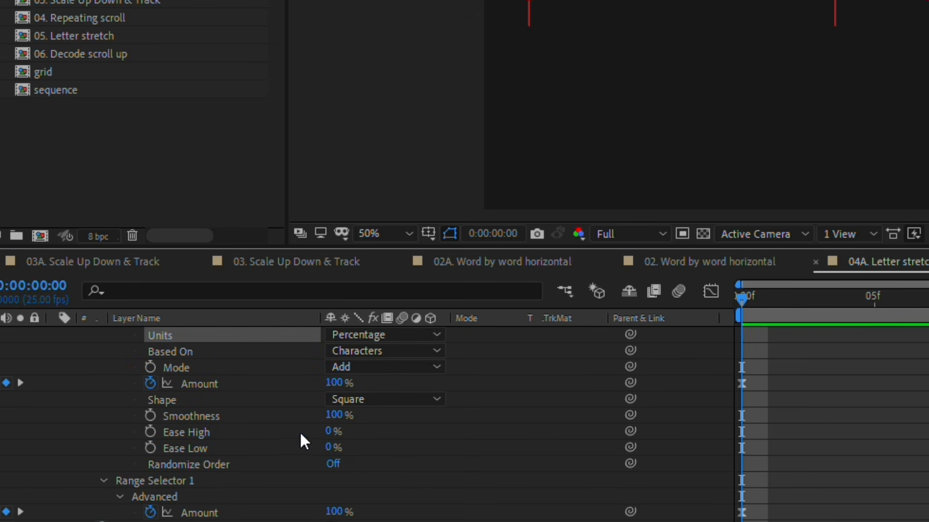
scroll(251, 447, down, 1)
scroll(228, 416, up, 4)
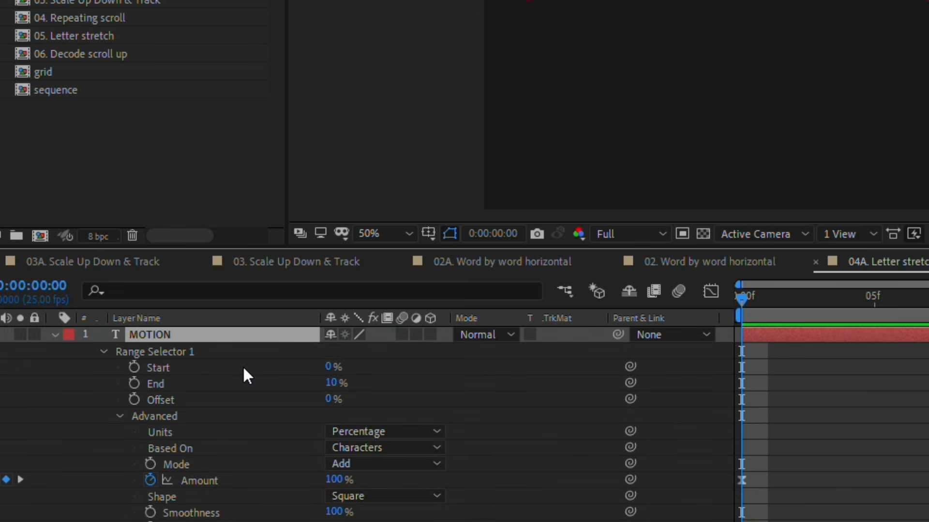
Step: Collapse the MOTION layer and set 04A. Letter stretch as the primary composition in Essential Graphics
click(54, 334)
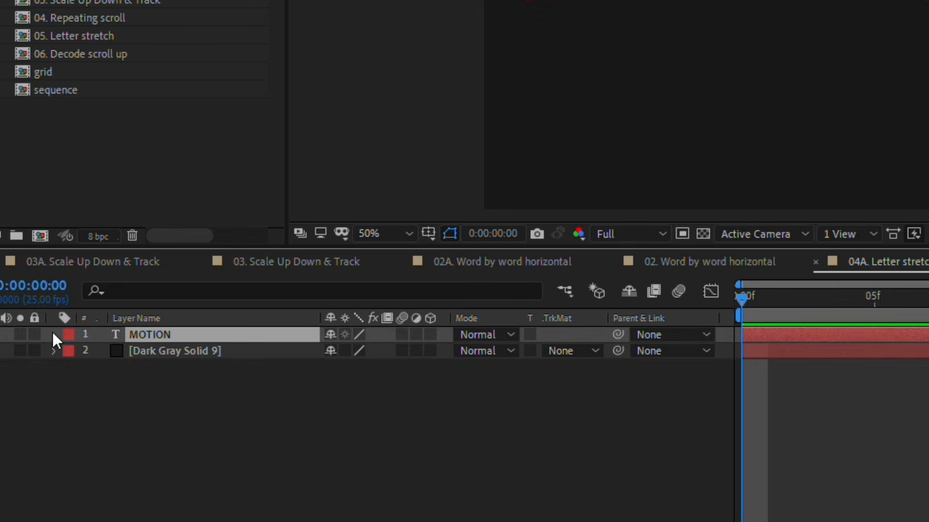
click(180, 15)
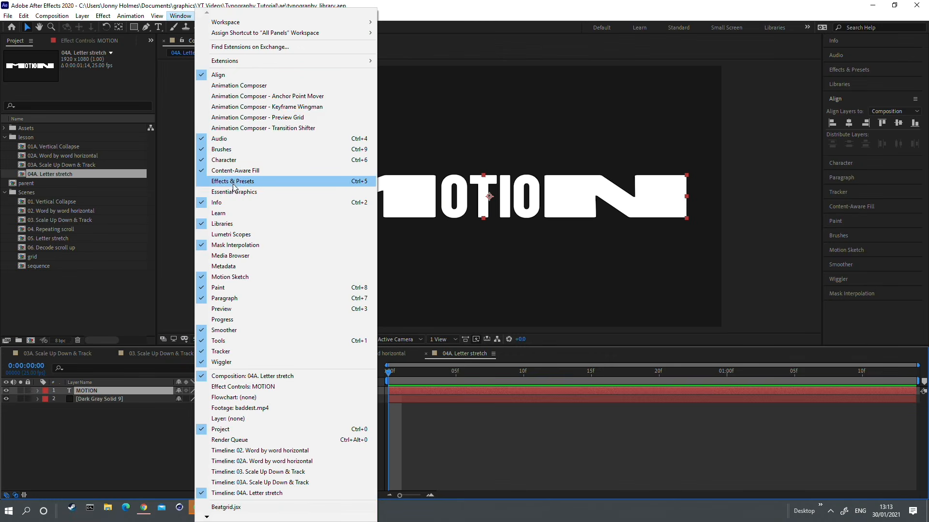
click(233, 192)
click(305, 69)
click(305, 70)
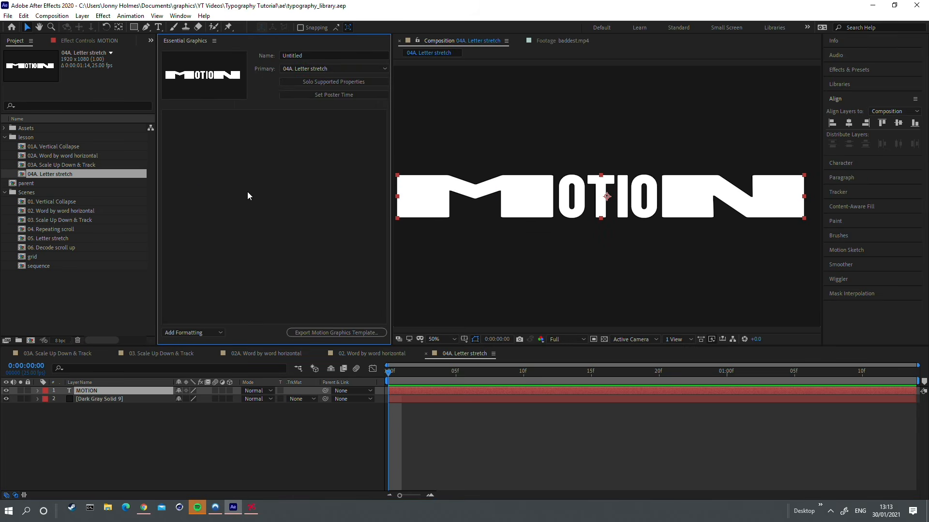
Step: Expose the MOTION layer's Source Text as an editable property in Essential Graphics
click(37, 391)
click(47, 399)
scroll(70, 405, down, 1)
click(77, 406)
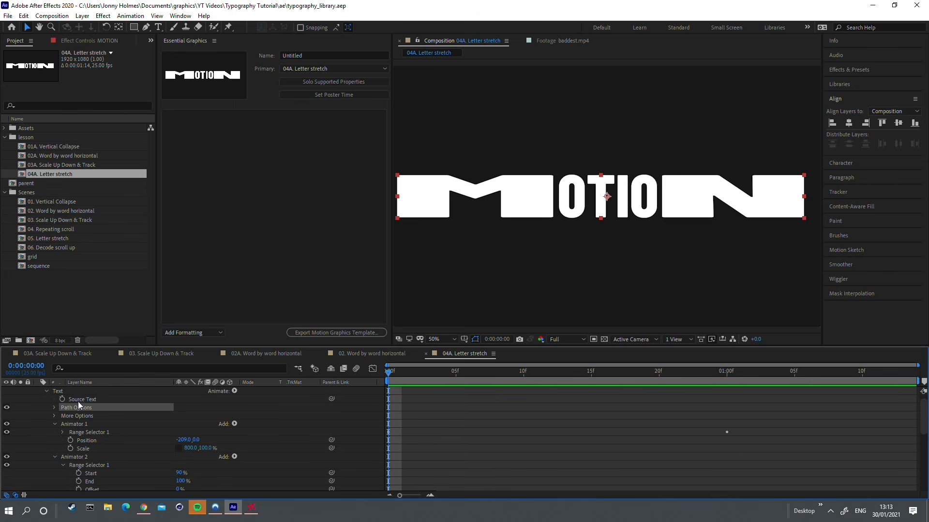
click(76, 402)
drag(76, 401, 174, 116)
Step: Change the exposed Source Text to PANCAKES
text(PANCKES)
key(BackSpace)
key(BackSpace)
key(BackSpace)
text(AKES)
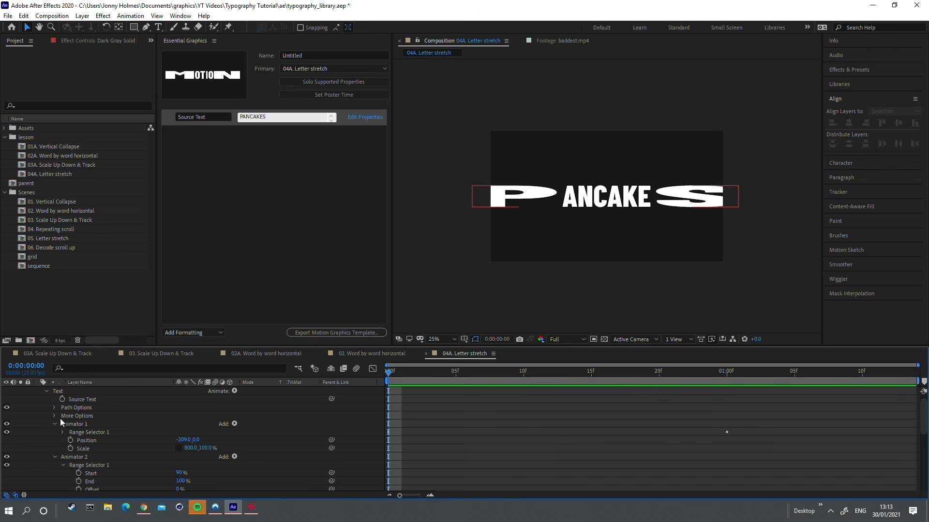
Step: Reveal the PANCAKES layer's Scale, create a null object and parent the text layer to it
scroll(80, 404, up, 2)
click(82, 392)
key(s)
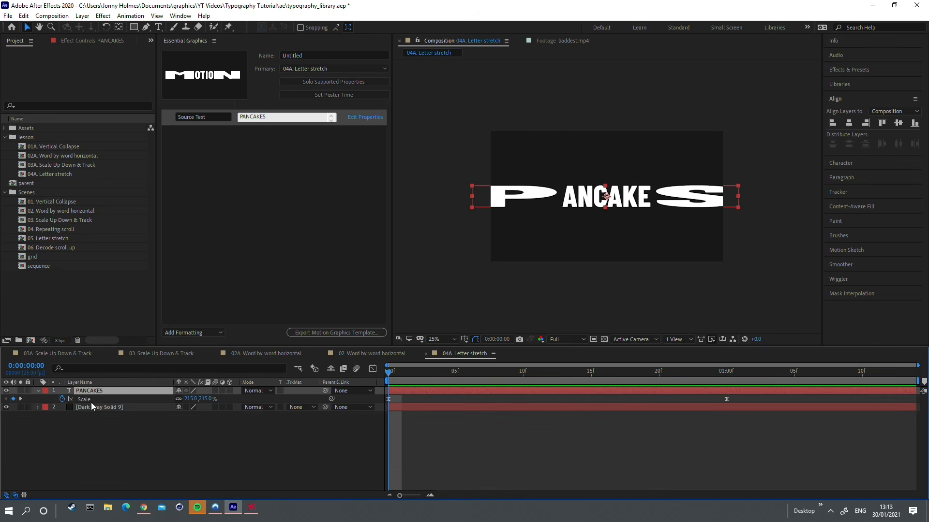
click(82, 15)
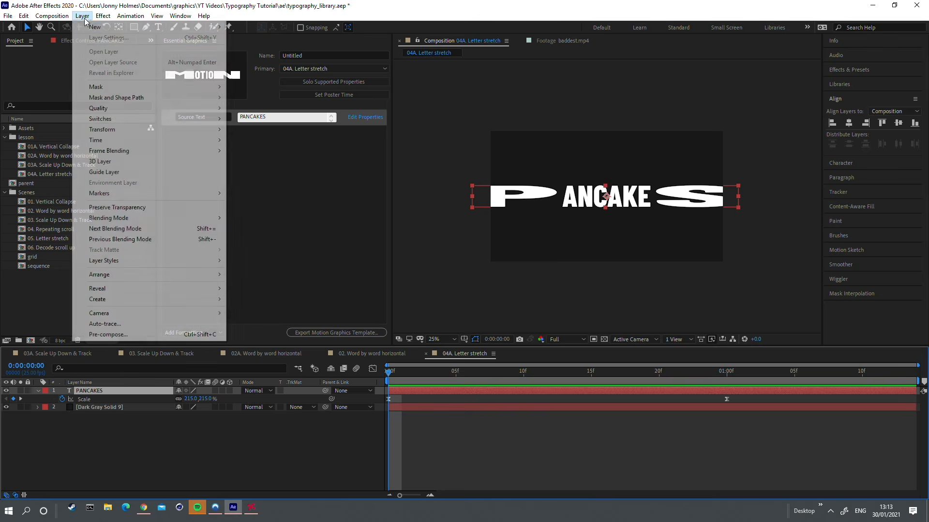
mouse_move(88, 27)
click(254, 70)
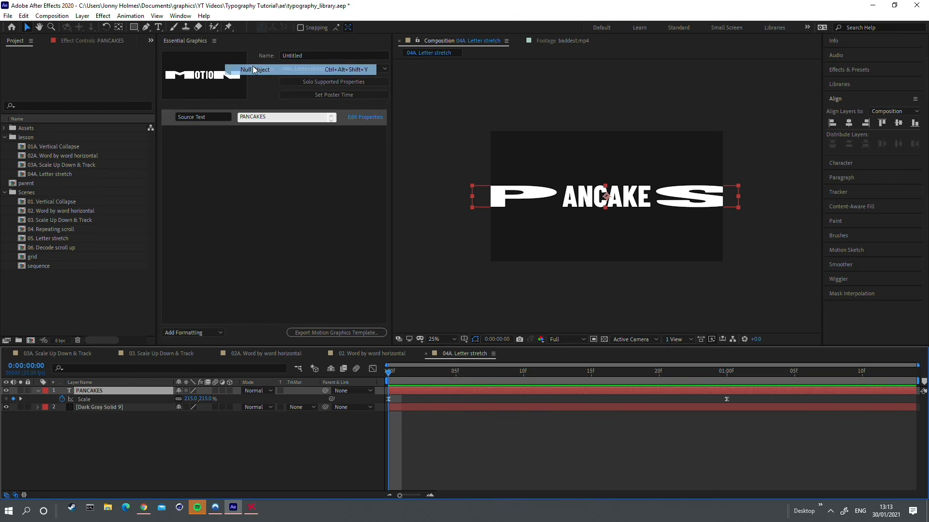
click(103, 398)
drag(325, 399, 129, 388)
Step: Expose the null's Scale in Essential Graphics, set it to 77%, and play the animation
click(129, 393)
key(s)
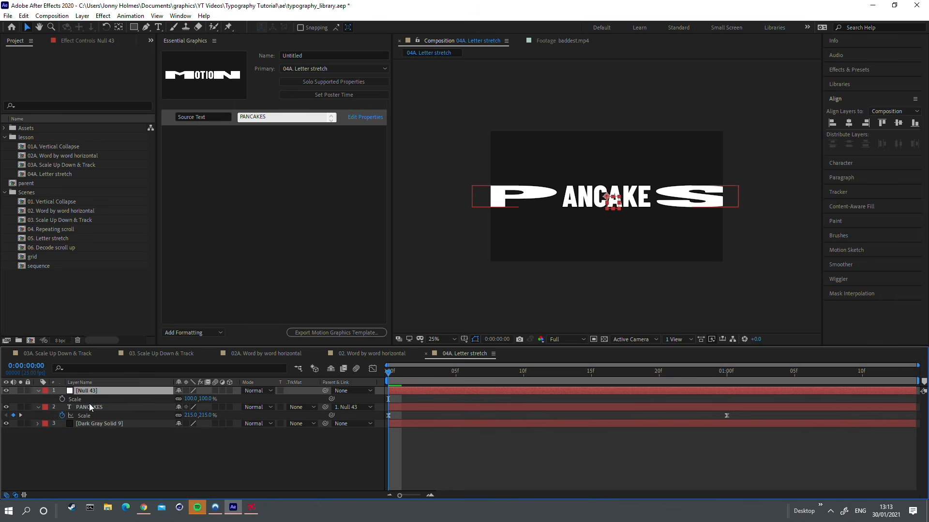
click(77, 400)
drag(77, 399, 235, 132)
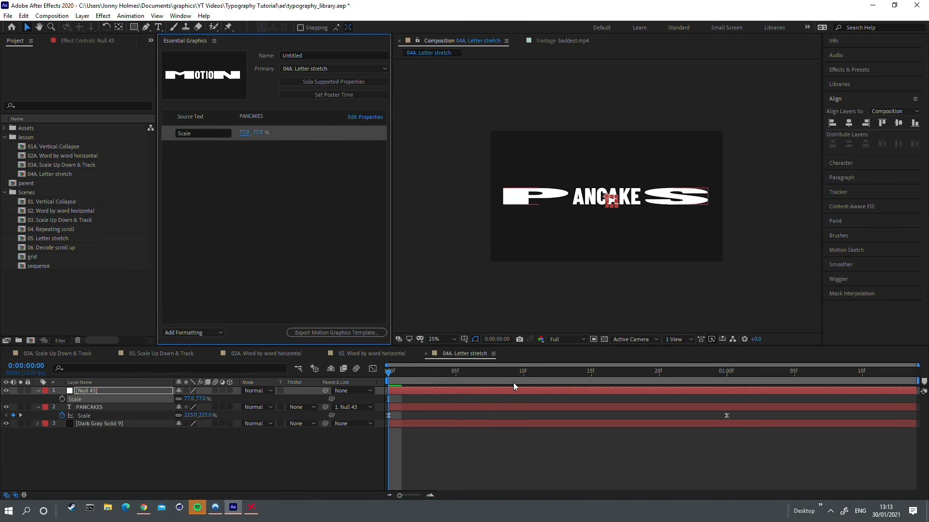
click(476, 305)
click(449, 352)
key(space)
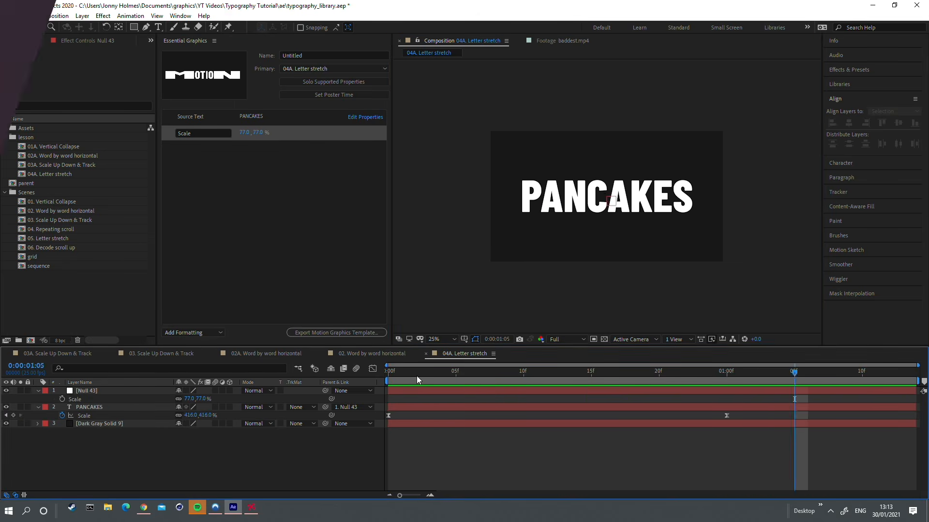
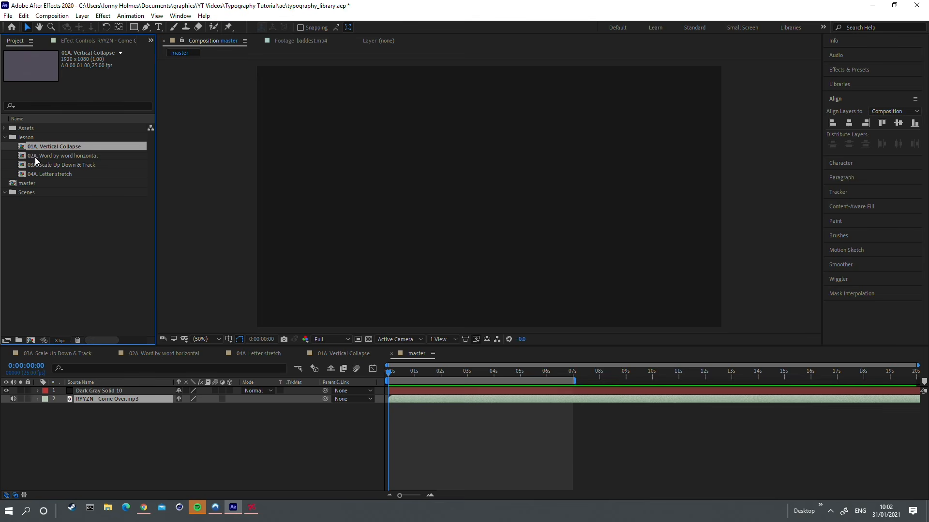
Step: Place the 02A Word by word horizontal composition as the top layer at the start of the master timeline
click(45, 173)
click(56, 147)
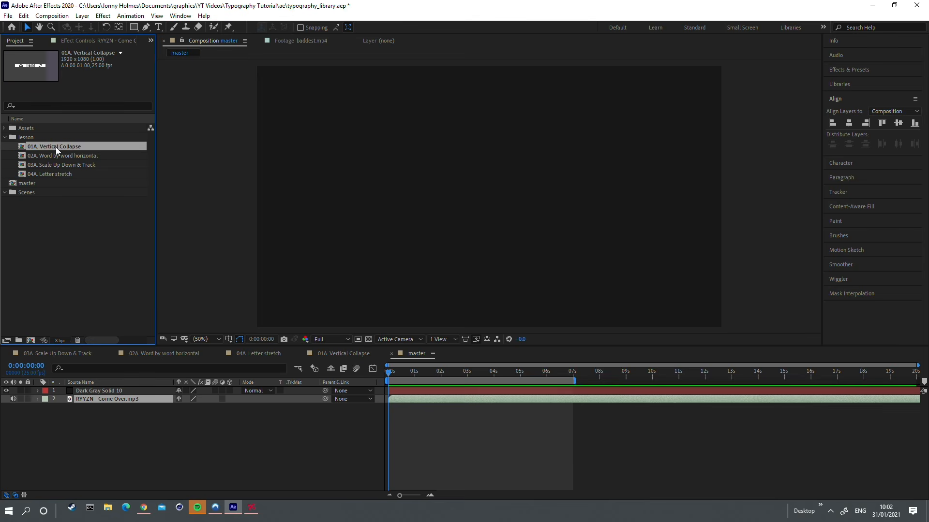
click(64, 155)
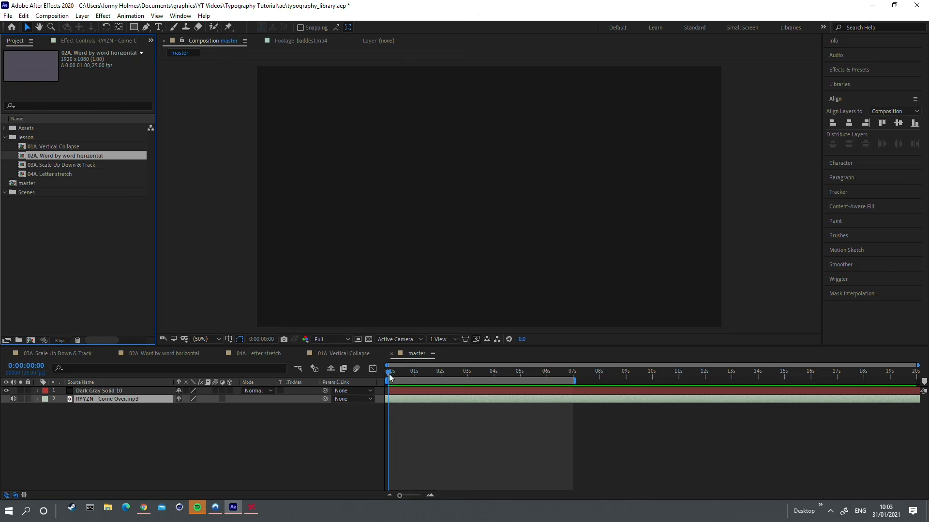
key(space)
drag(55, 157, 97, 390)
Step: Set the 02A layer's lyric essential property to LIFE IS HARDER and play the animation from the start
click(37, 391)
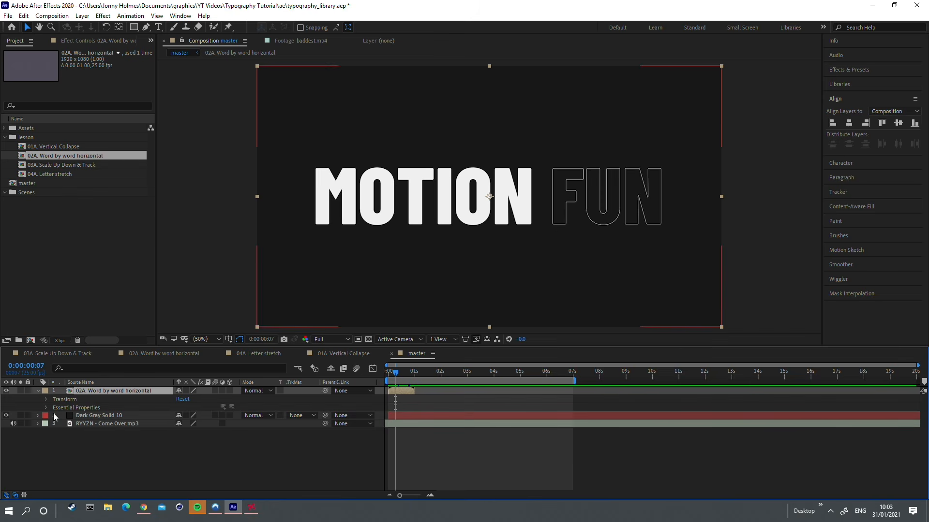
click(46, 408)
right_click(80, 417)
click(75, 418)
right_click(71, 416)
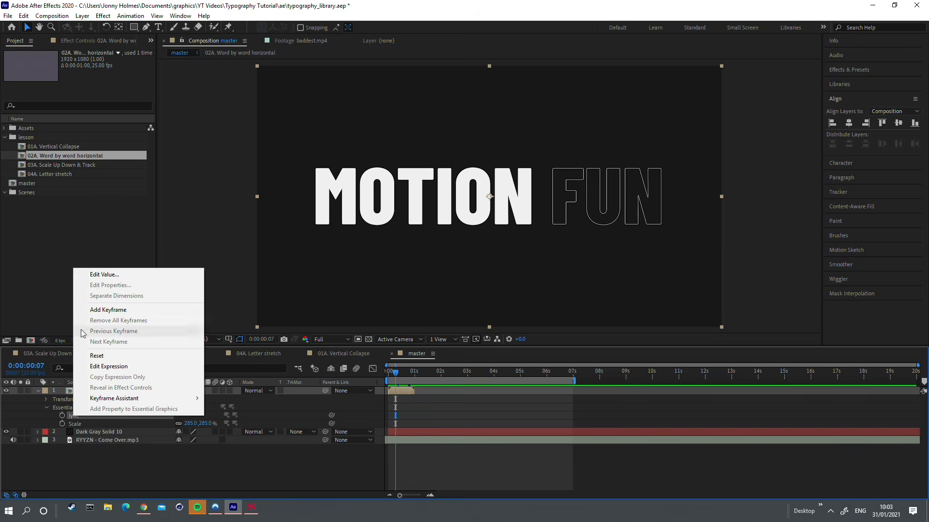
click(93, 274)
text(LIFE IS HARDER)
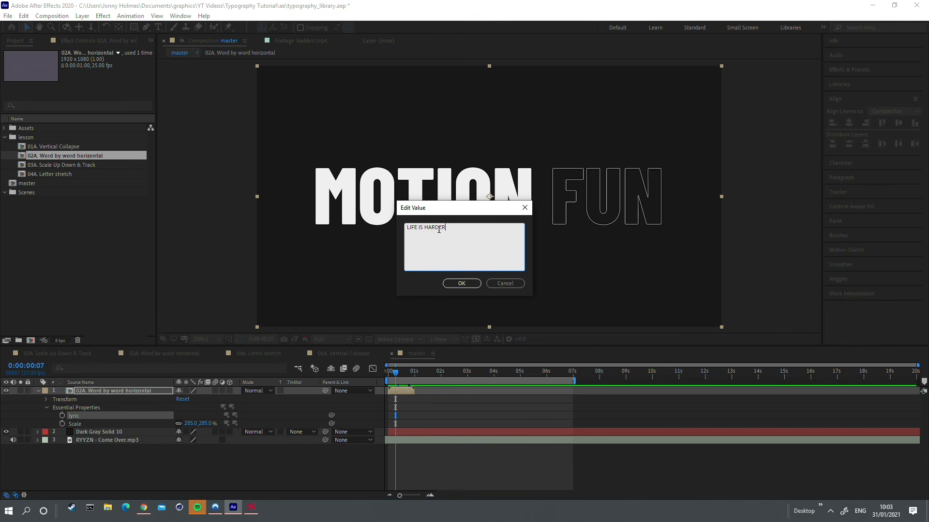
click(459, 285)
key(Home)
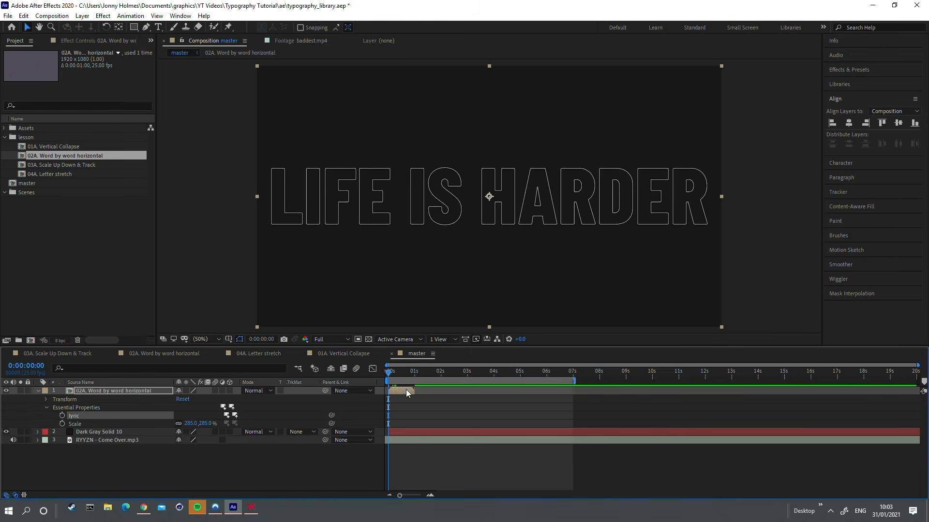
key(space)
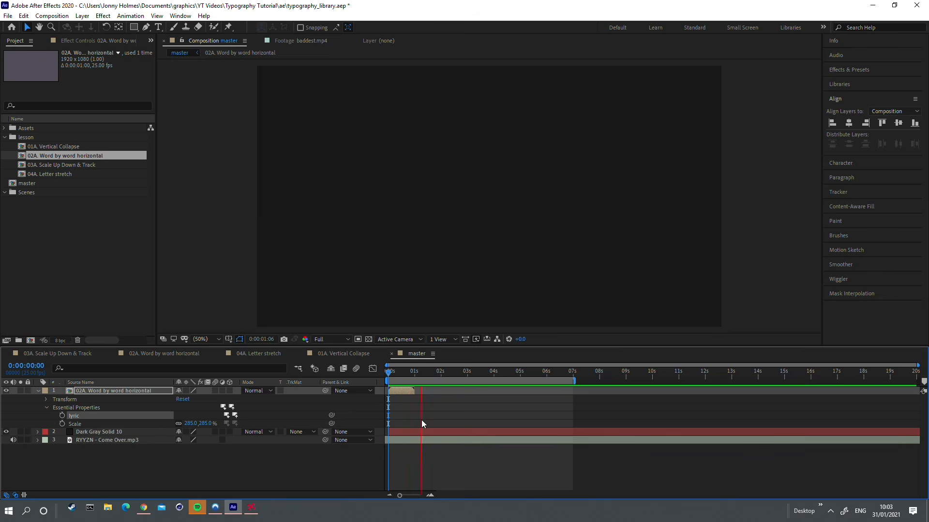
Step: Time-stretch the 02A Word by word horizontal layer with a stretch factor of 60 and play it from the start
right_click(89, 394)
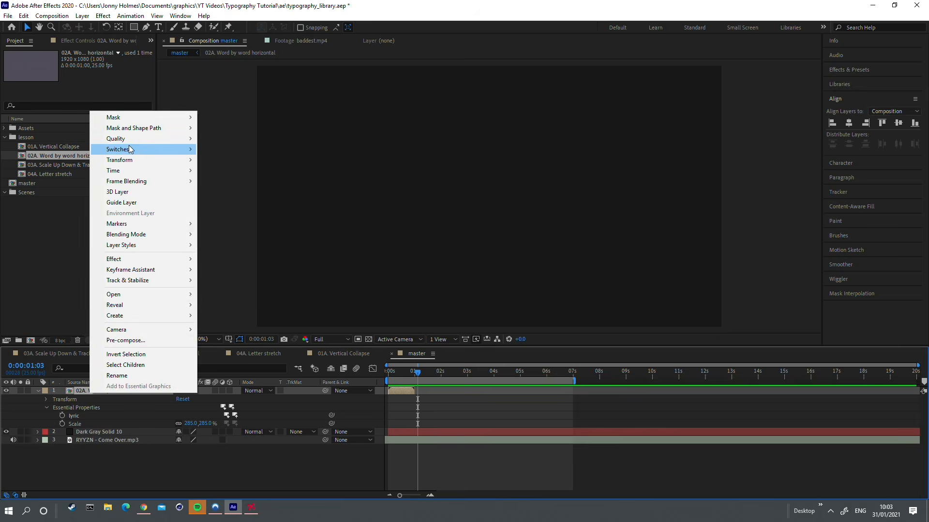
mouse_move(127, 171)
click(230, 192)
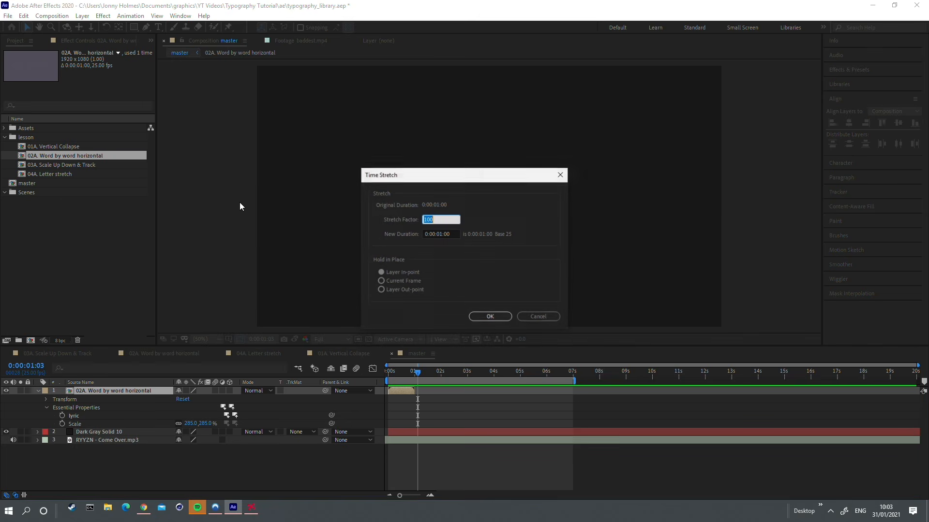
text(60)
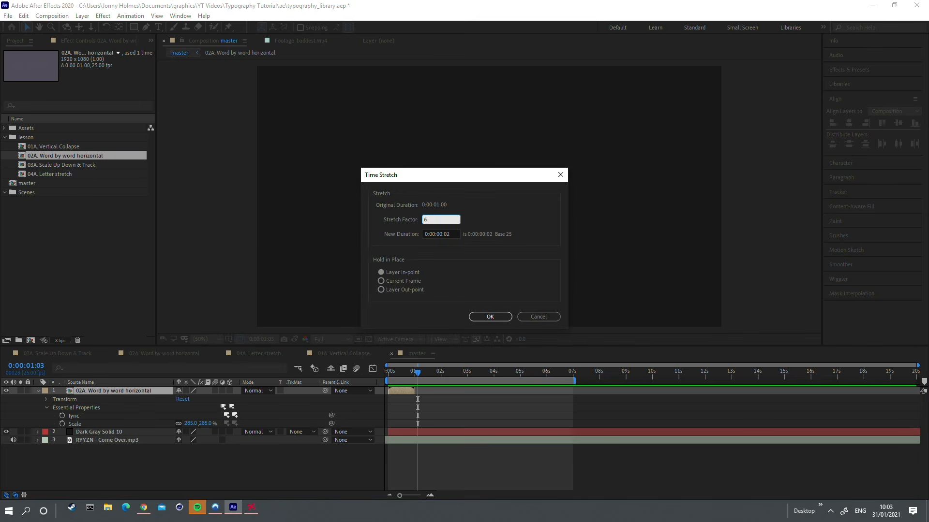
key(Return)
drag(395, 372, 378, 381)
key(space)
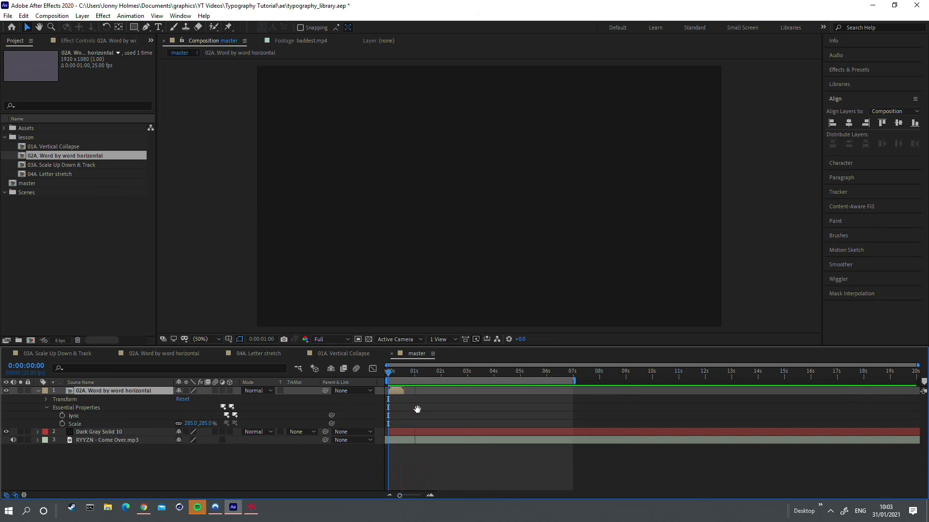
Step: Freeze the 02A Word by word horizontal layer on its last frame and play the result
right_click(398, 393)
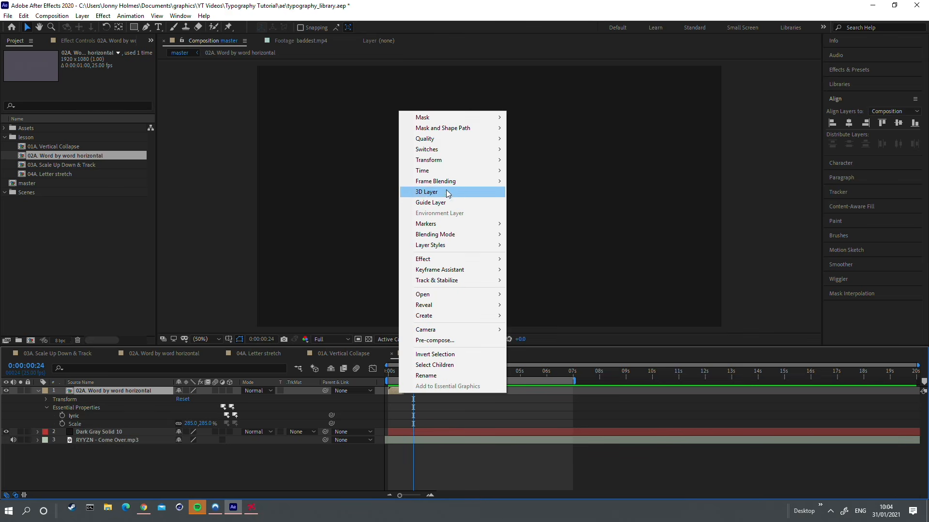
mouse_move(449, 173)
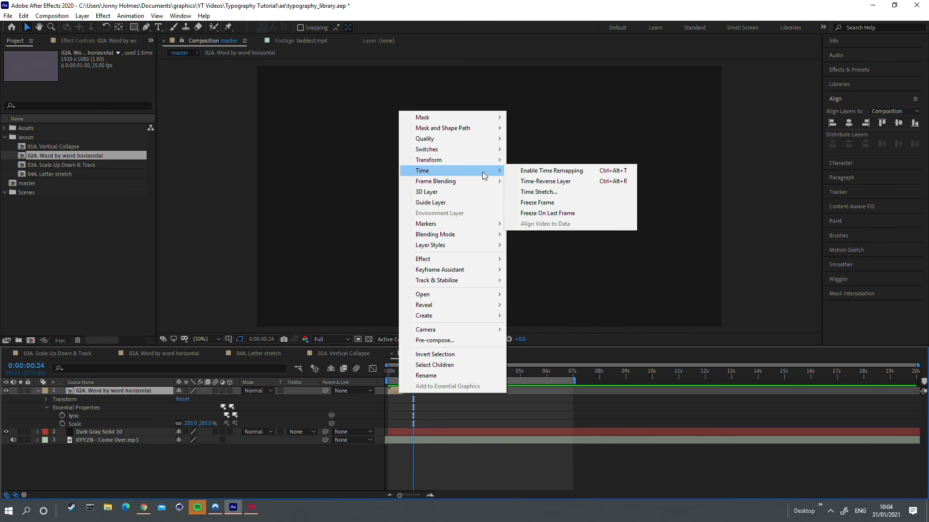
click(547, 213)
drag(401, 372, 340, 390)
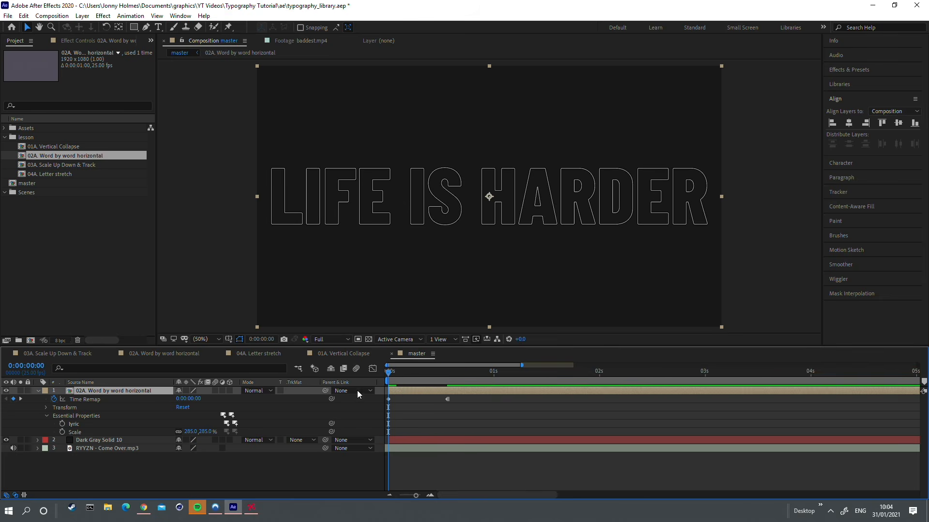
key(minus)
key(minus)
key(space)
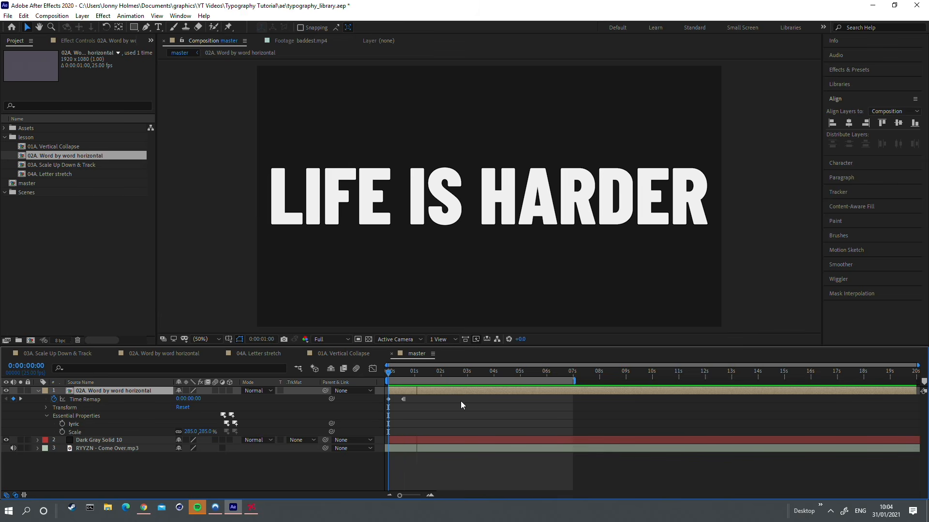
key(space)
Step: Trim the end of the 02A Word by word horizontal layer at 0:00:01:00
key(equal)
click(422, 376)
key(minus)
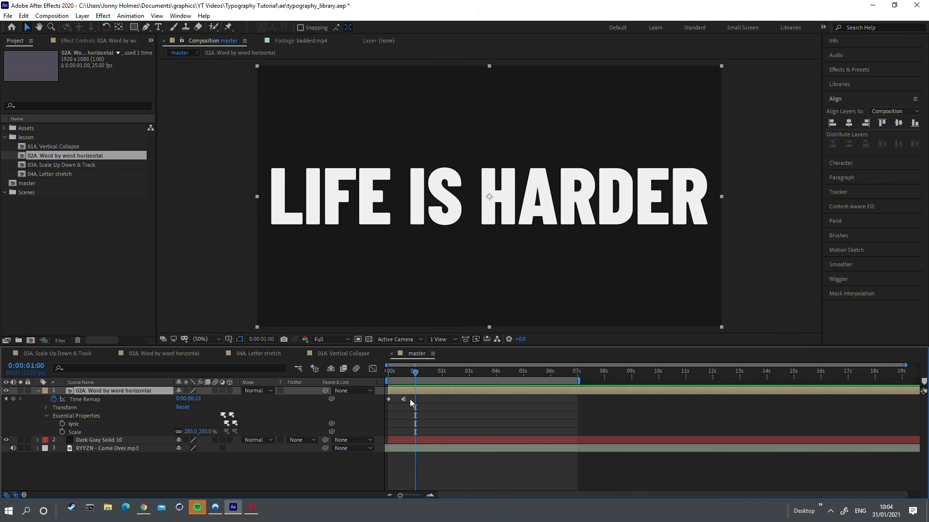
key(alt+bracketright)
key(Page_Up)
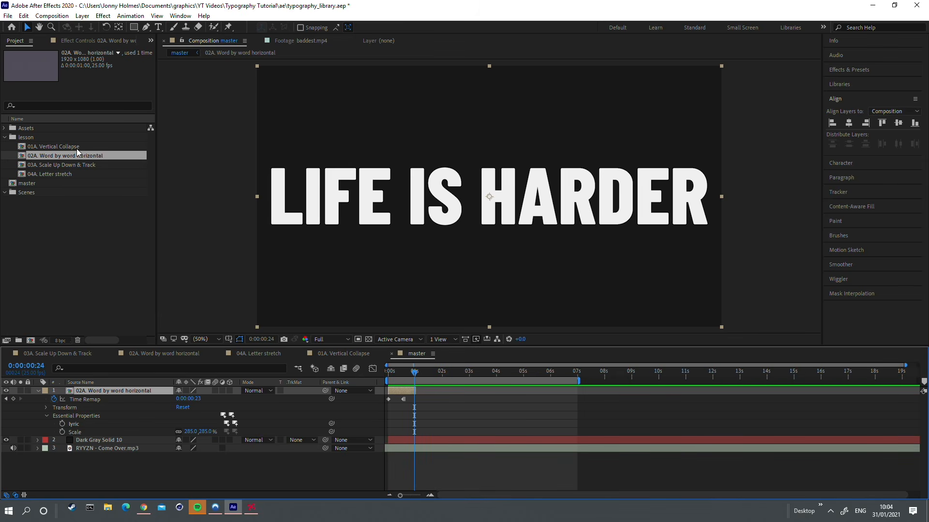
Step: Add the 01A Vertical Collapse composition directly after the 02A layer, set its lyric to THAN I LIKE and preview it
click(76, 148)
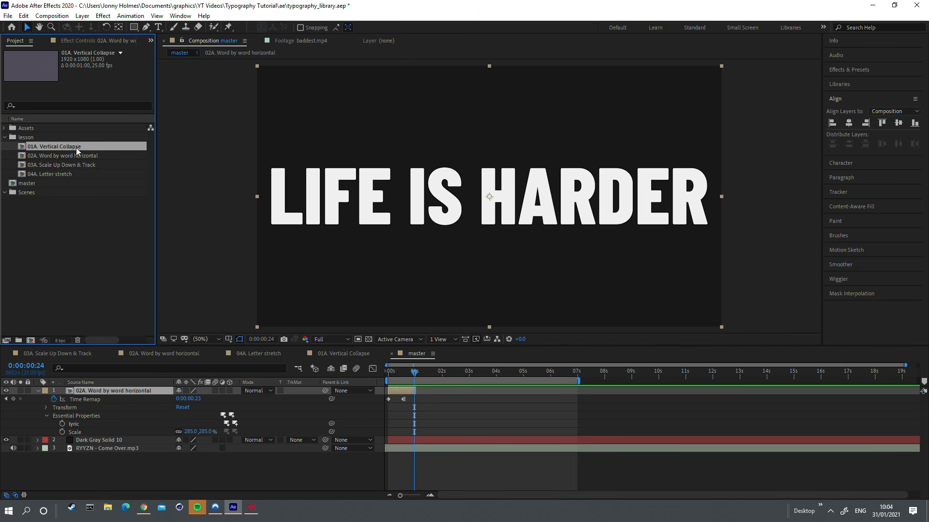
drag(77, 148, 425, 396)
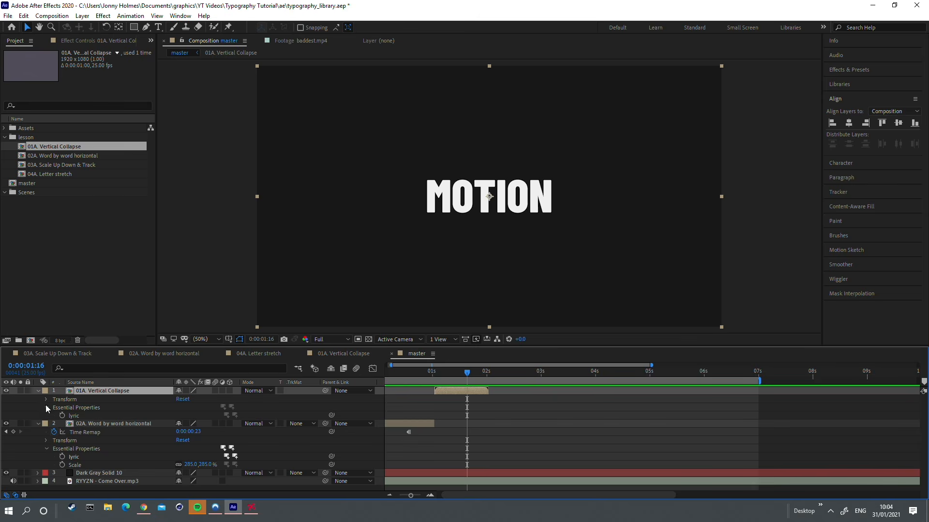
right_click(76, 418)
click(108, 272)
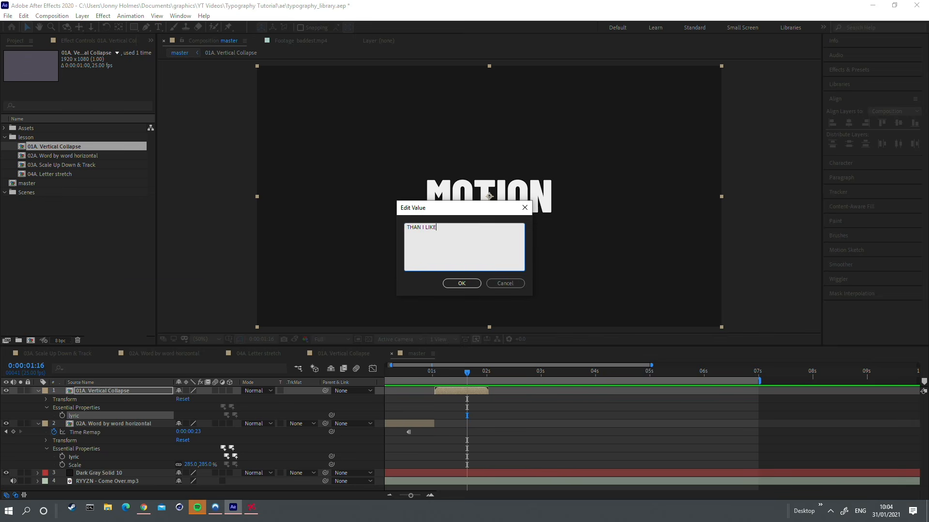
click(455, 284)
click(417, 373)
key(space)
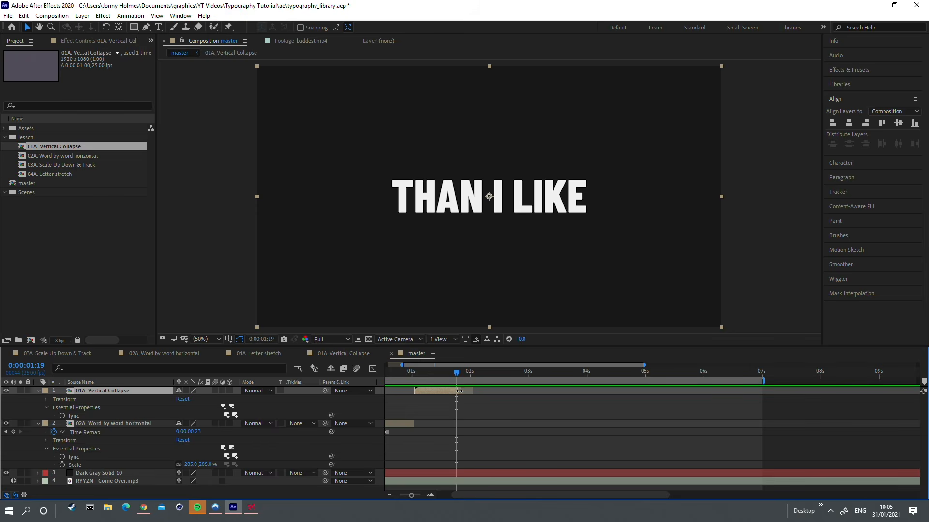
Step: Freeze the 01A Vertical Collapse layer on its last frame and trim its end at 0:00:01:22
right_click(456, 391)
mouse_move(484, 167)
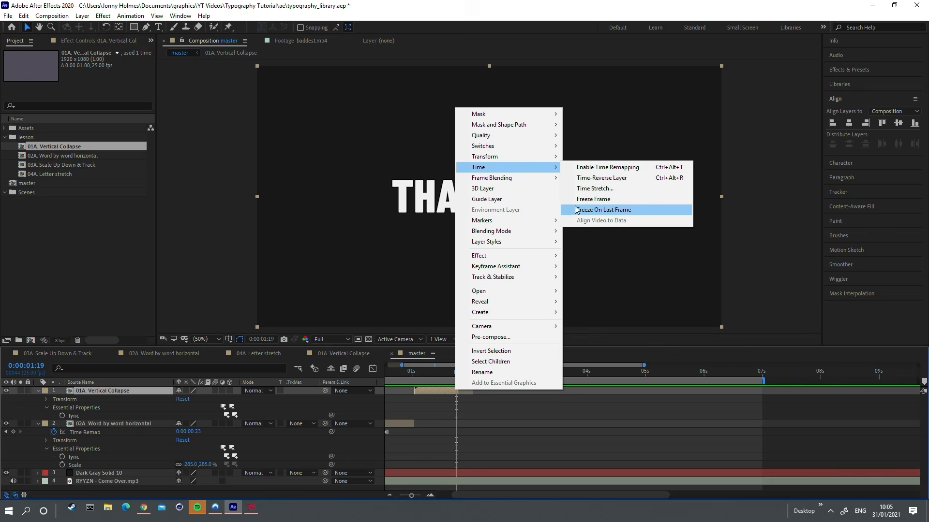
click(604, 209)
key(space)
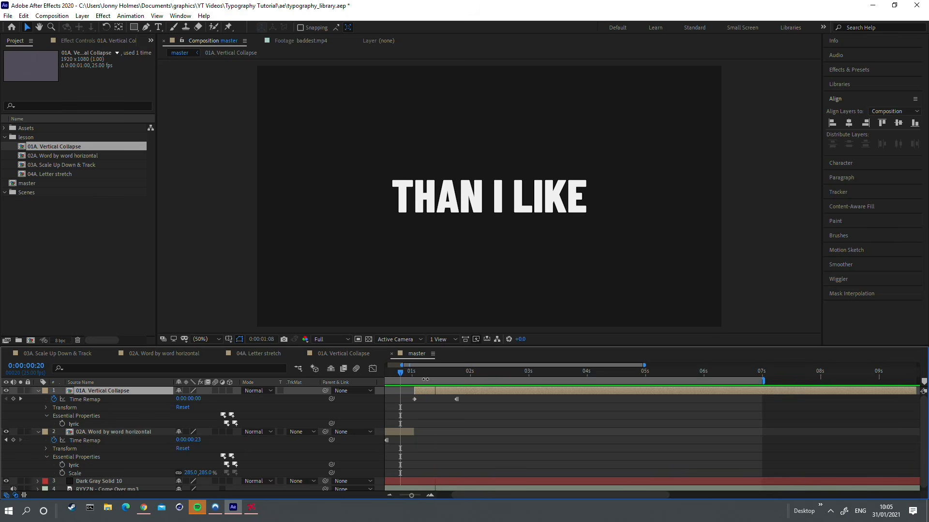
key(space)
key(alt+])
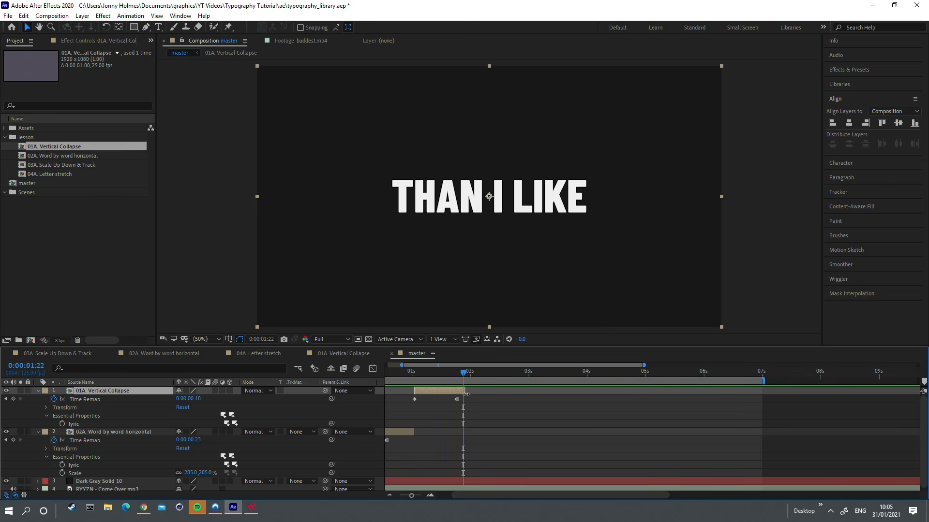
Step: Add the 04A Letter stretch composition directly after the 01A Vertical Collapse layer and play it
drag(464, 377, 460, 377)
drag(67, 176, 515, 392)
key(space)
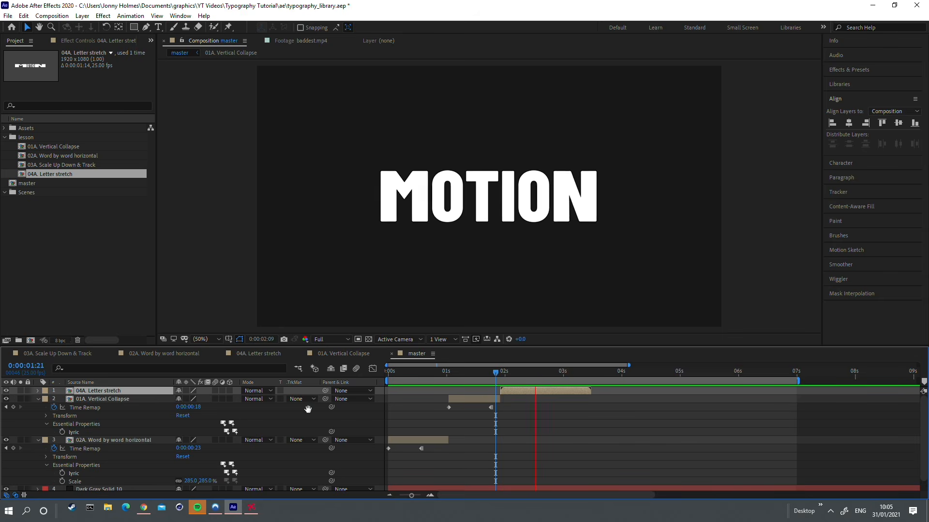
Step: Set the 04A Letter stretch layer's Source Text essential property to TO THINK and preview the sequence
click(38, 391)
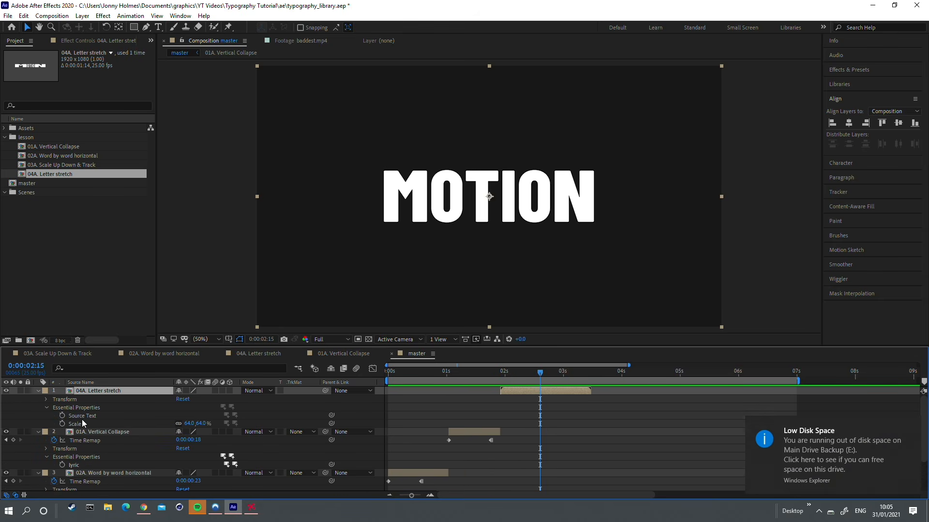
right_click(83, 417)
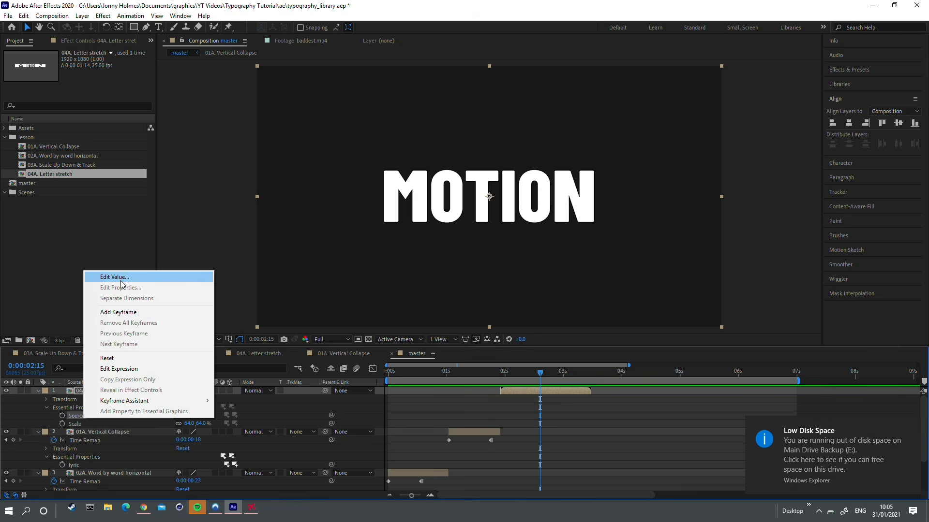
click(103, 276)
text(TO THIN)
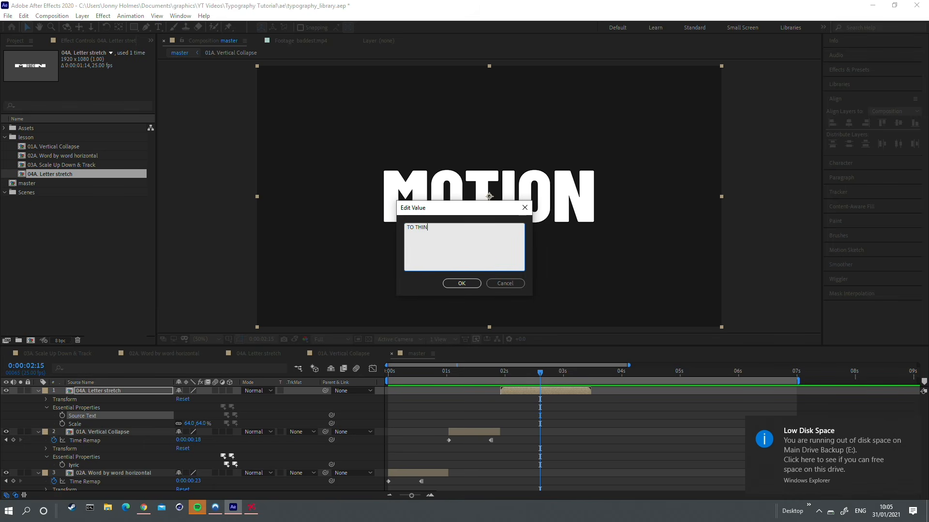
text(K)
click(472, 284)
click(472, 372)
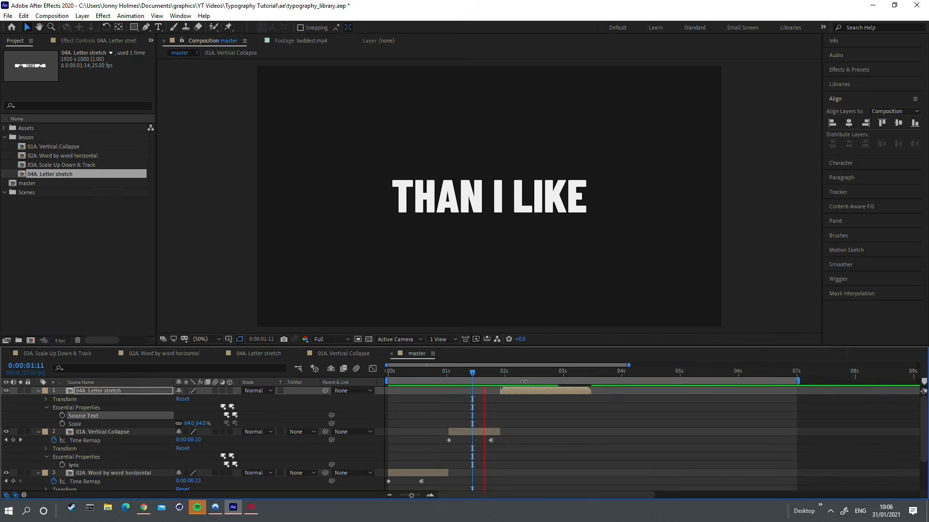
Step: Freeze the 04A Letter stretch layer on its last frame and trim its end at 0:00:03:17
click(587, 380)
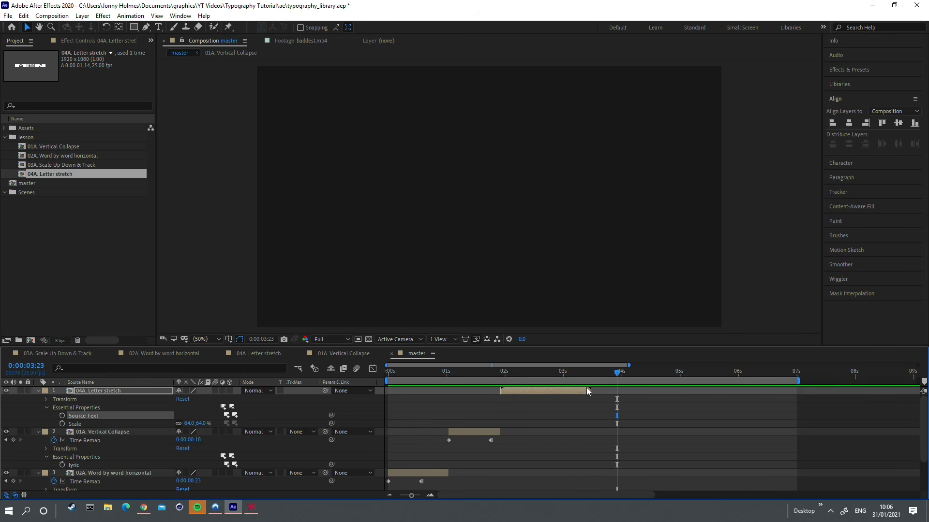
right_click(589, 391)
mouse_move(622, 168)
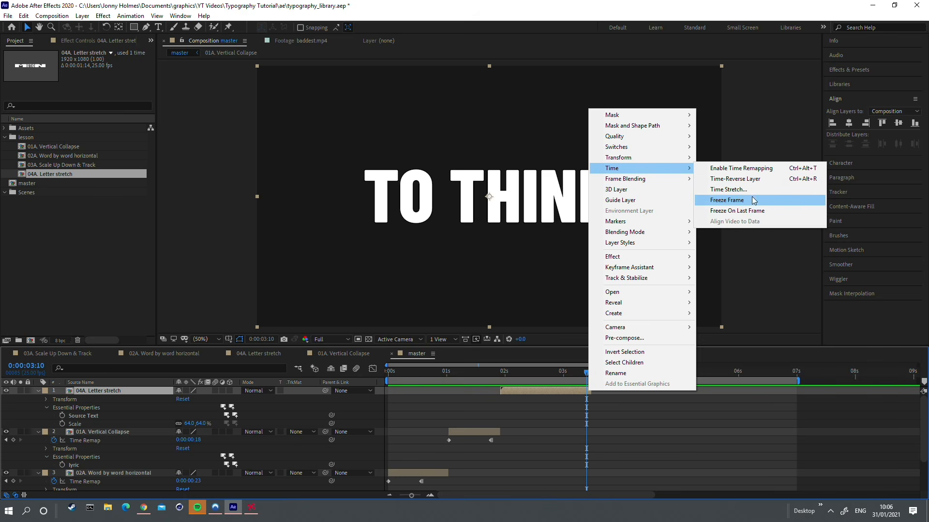
click(753, 211)
mouse_move(587, 380)
mouse_down()
mouse_move(595, 379)
mouse_move(583, 380)
mouse_up()
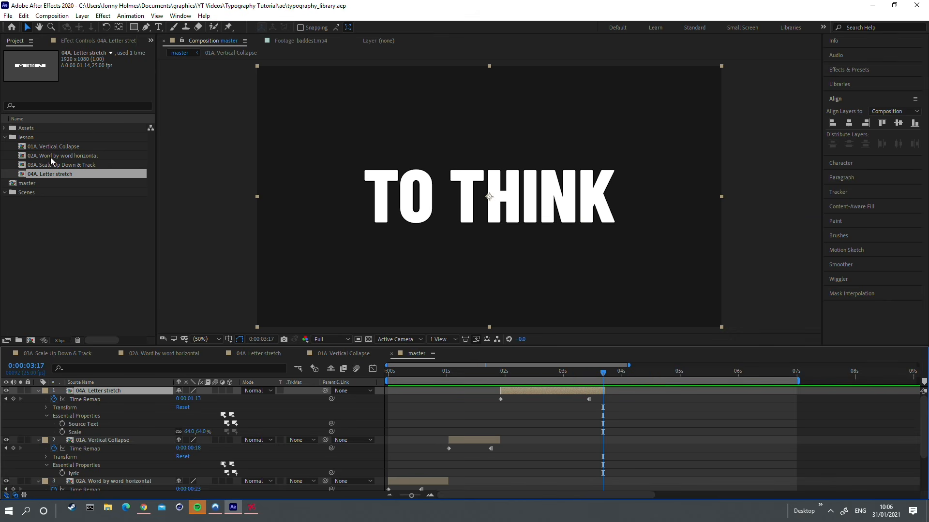
Step: Add the 03A Scale Up Down & Track composition after the 04A layer, set its lyric to BUT ITS EASY and preview it
click(52, 157)
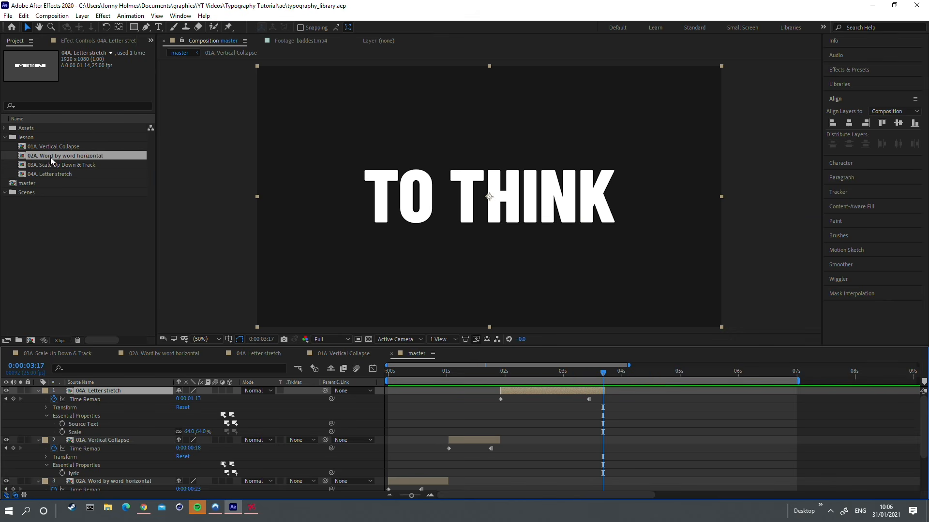
drag(56, 165, 651, 390)
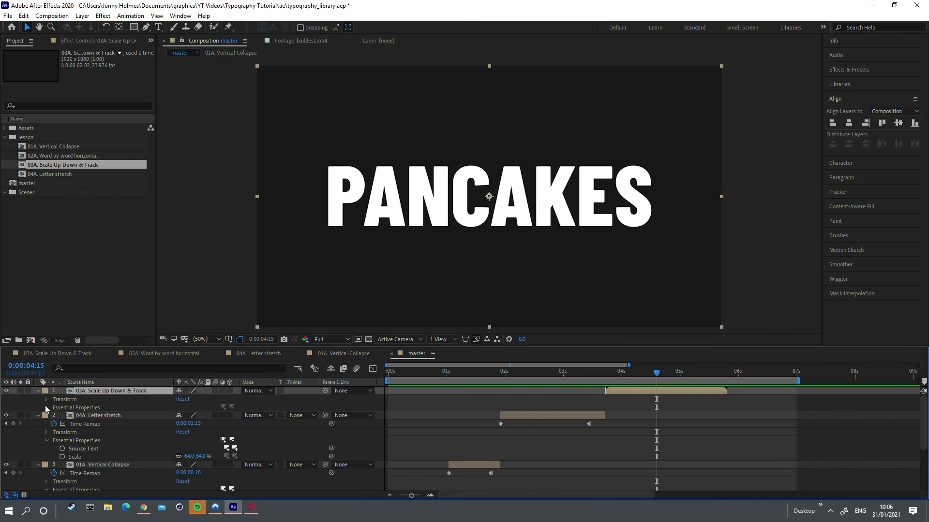
click(47, 408)
right_click(73, 417)
click(124, 273)
text(BUT ITS EASY)
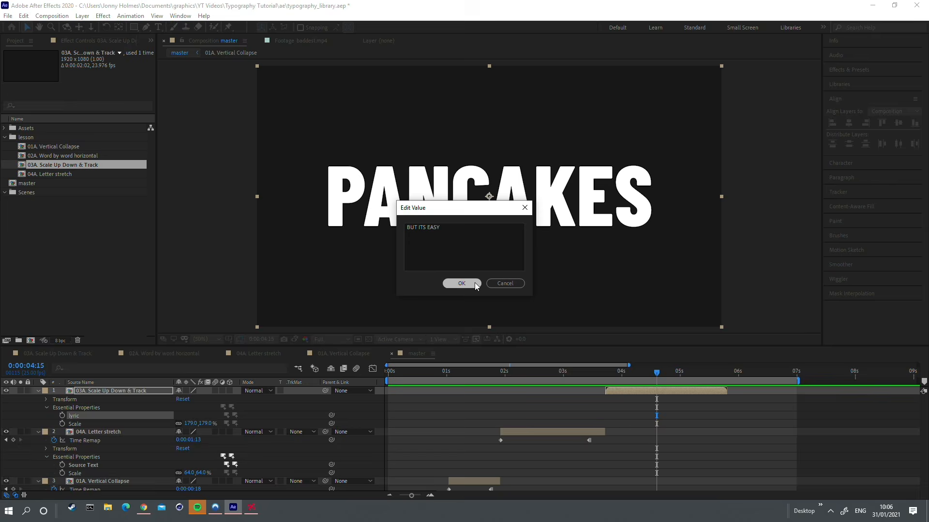
click(462, 283)
click(587, 377)
key(space)
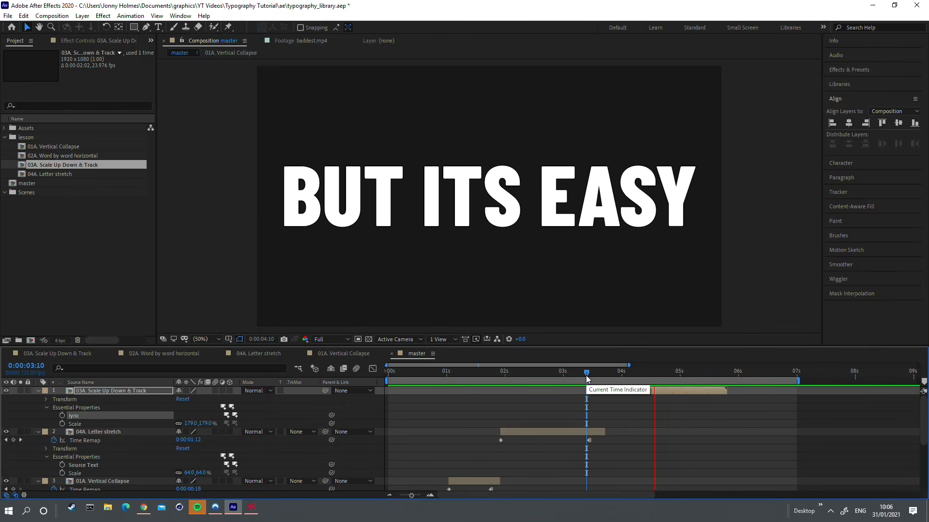
Step: Trim the end of the 03A Scale Up Down & Track layer to about 0:00:04:17 and preview it
key(space)
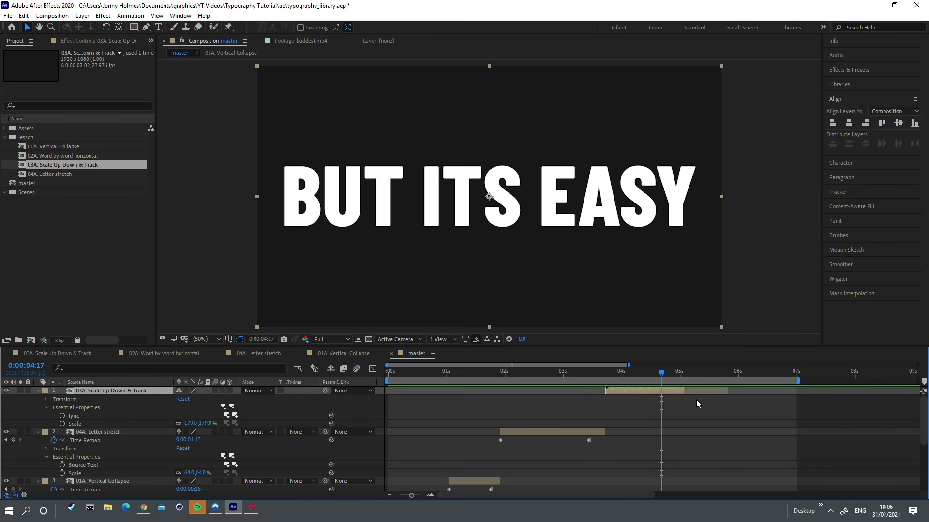
drag(684, 391, 724, 392)
drag(727, 389, 662, 390)
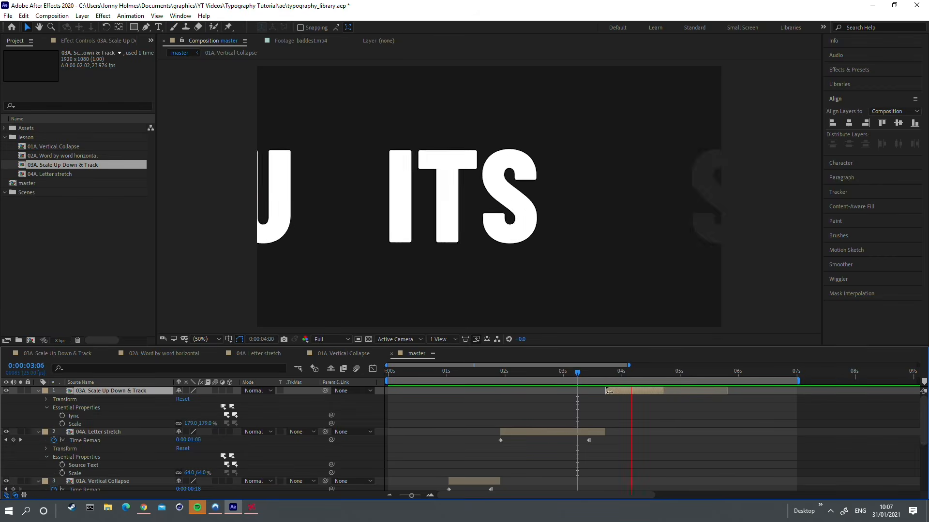
key(space)
Step: Speed up the 03A Scale Up Down & Track layer with a time stretch factor of 70%
drag(657, 377, 618, 376)
right_click(618, 391)
click(755, 189)
text(70)
key(Return)
Step: Add the 02A Word by word horizontal composition directly after the 03A layer, then duplicate it and place the copy below the first line
drag(617, 377, 656, 377)
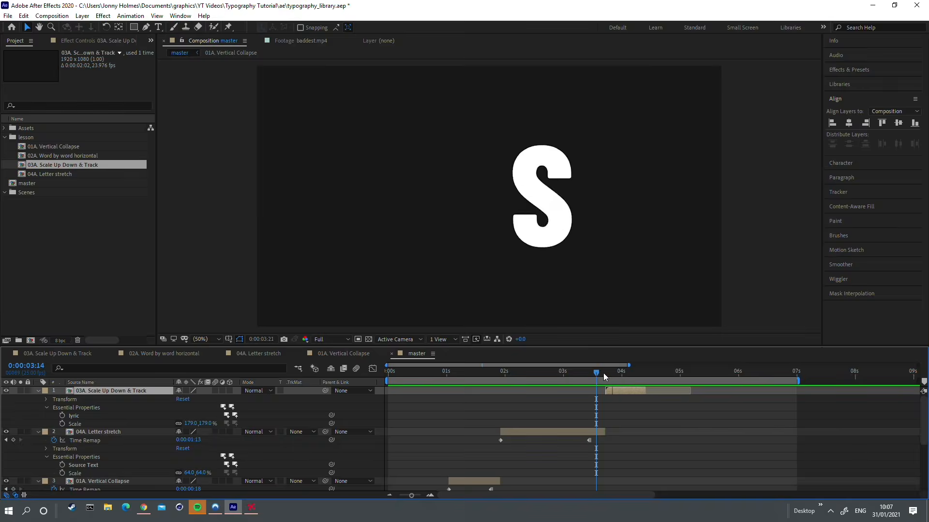
drag(62, 156, 489, 155)
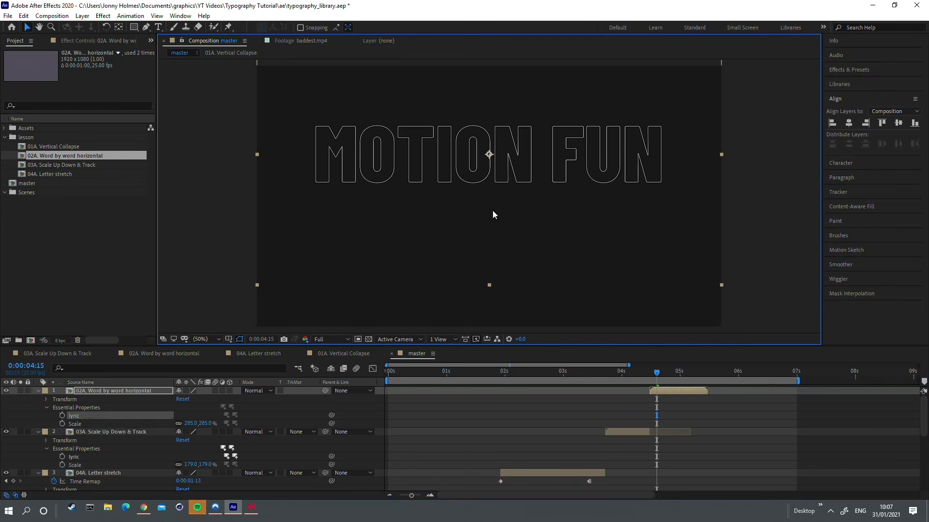
key(ctrl+d)
drag(493, 212, 493, 305)
Step: Set the lyric of the upper 02A layer to WHEN YOU'RE and that of the lower one to BY MY SIDE
double_click(101, 416)
text(WHEN YOUR BY MY SIDE)
key(BackSpace)
key(BackSpace)
key(BackSpace)
key(BackSpace)
key(BackSpace)
key(BackSpace)
key(BackSpace)
key(BackSpace)
key(BackSpace)
key(BackSpace)
key(BackSpace)
click(462, 283)
double_click(100, 416)
text(BY MY SIDE)
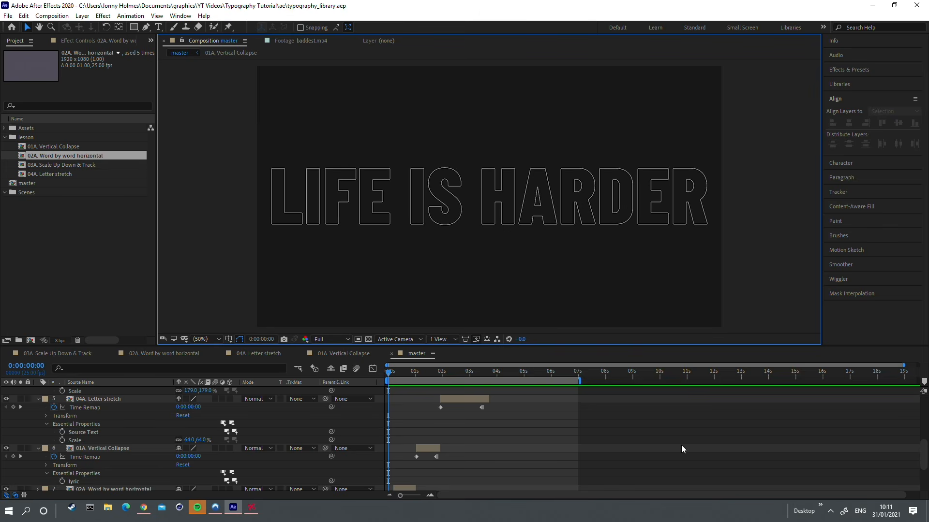
Step: Preview the whole sequence and extend the end of the LIFE IS HARDER layer to about 0:00:01:14
key(space)
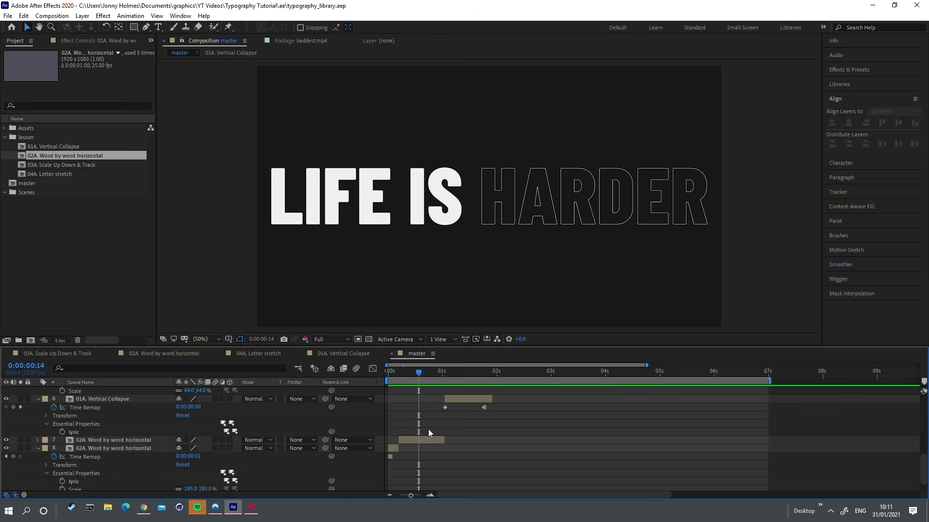
scroll(401, 446, up, 1)
click(410, 442)
drag(414, 375, 479, 372)
drag(501, 441, 557, 441)
Step: Unlink the LIFE IS HARDER layer's Scale and keyframe it from 100% at 0:00:00:21 to 0% height at about 0:00:01:05
key(s)
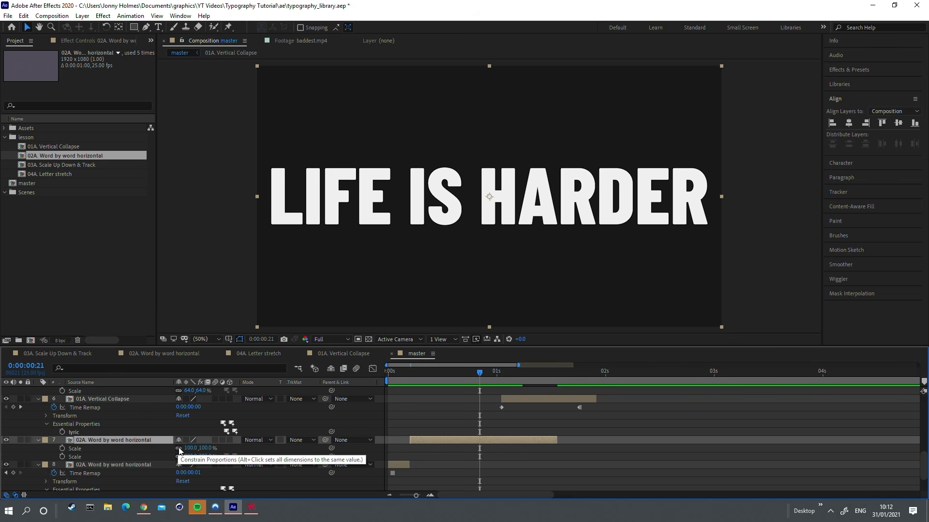
click(179, 449)
click(62, 448)
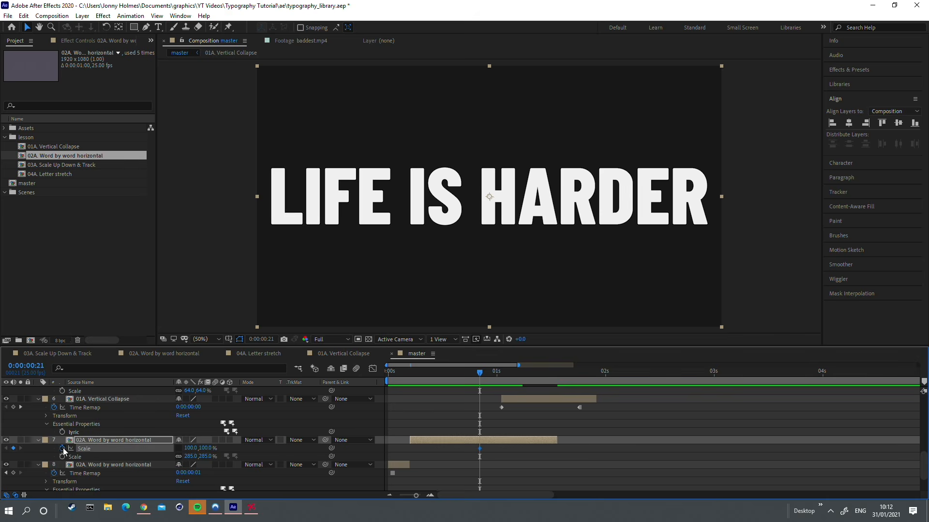
drag(490, 370, 518, 374)
click(206, 450)
text(0)
key(Return)
Step: Apply Easy Ease to the Scale keyframes, move the first one to about 0:00:00:24 and preview the collapse
drag(519, 373, 414, 373)
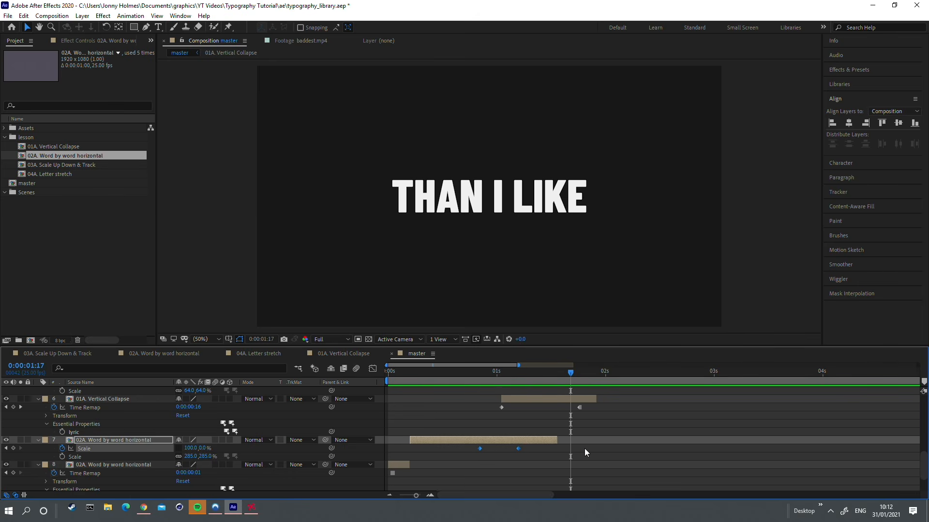
key(F9)
click(483, 451)
drag(486, 448, 498, 450)
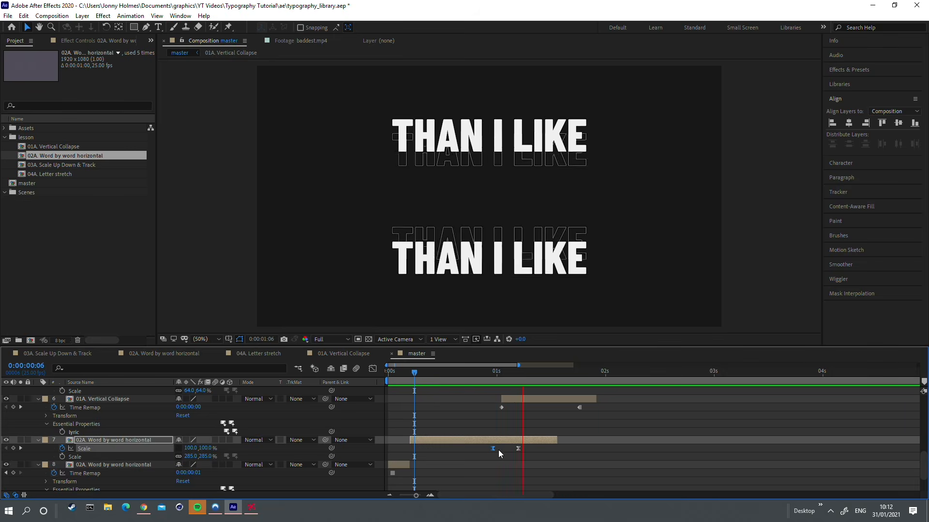
key(minus)
key(minus)
key(space)
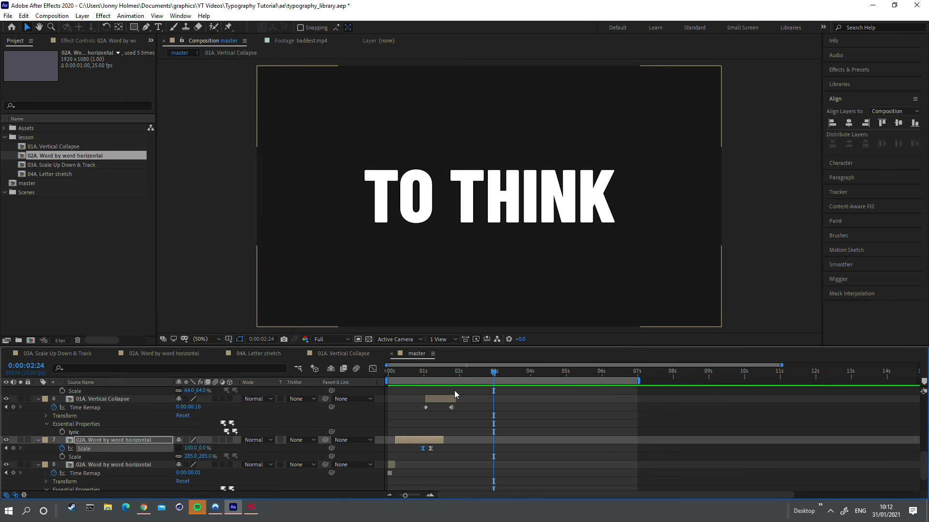
Step: Add a Rotation keyframe to the 04A Letter stretch layer at 0:00:02:24 and move its anchor point to the frame's lower-left corner
scroll(493, 405, up, 2)
click(494, 401)
key(equal)
scroll(493, 405, up, 1)
key(r)
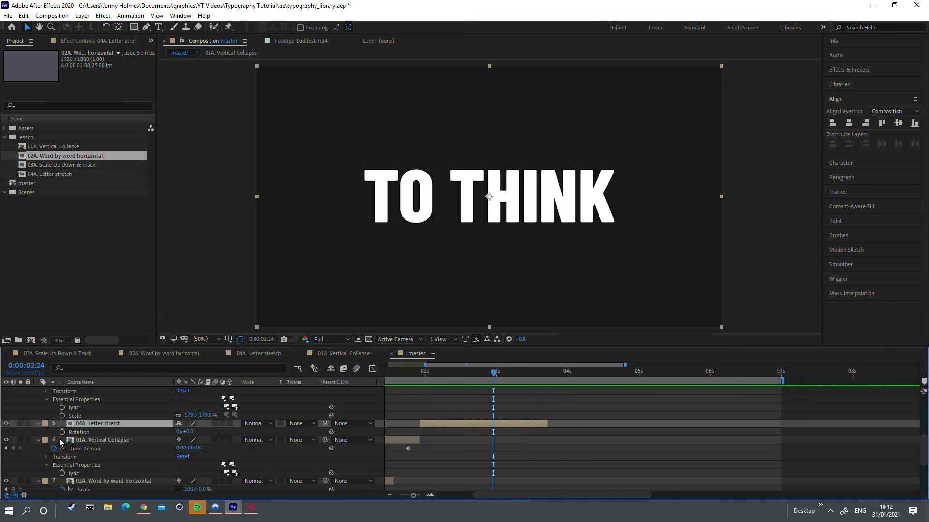
click(63, 432)
key(y)
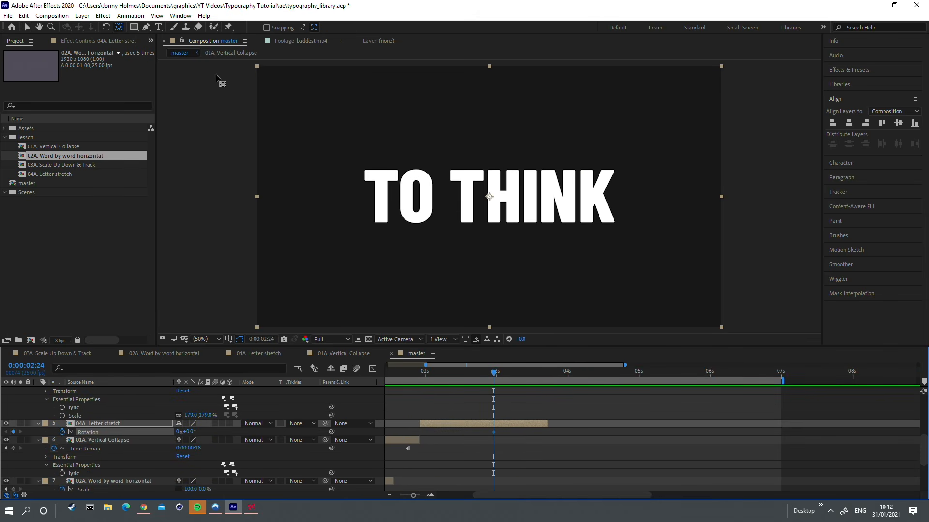
drag(490, 195, 259, 325)
Step: Set the 04A layer's Rotation to -73° at 0:00:03:11, apply Easy Ease to both keyframes and preview the motion
drag(509, 374, 528, 374)
drag(185, 432, 157, 432)
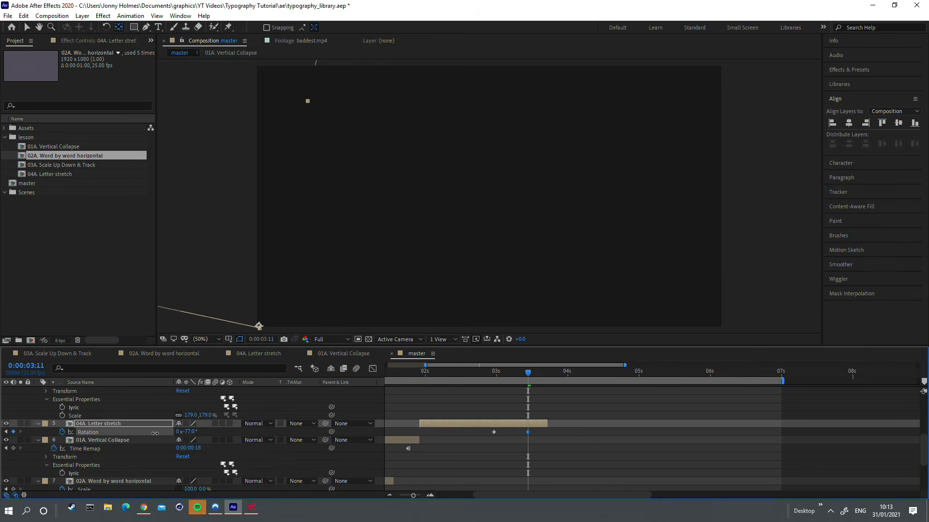
key(F9)
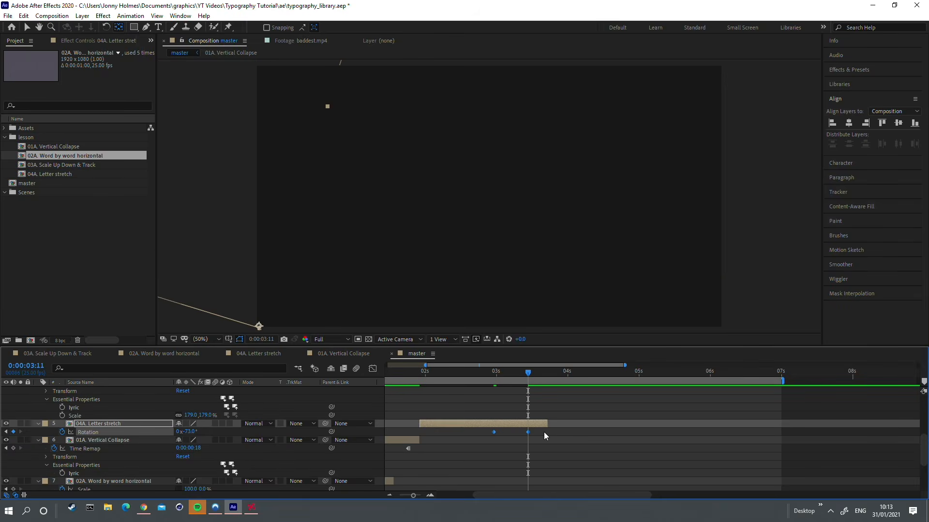
drag(511, 374, 473, 374)
key(space)
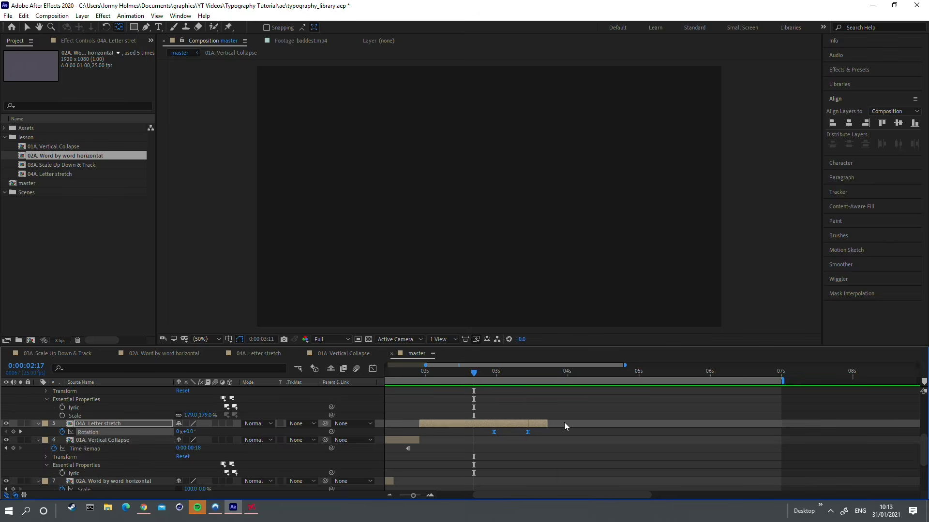
key(;)
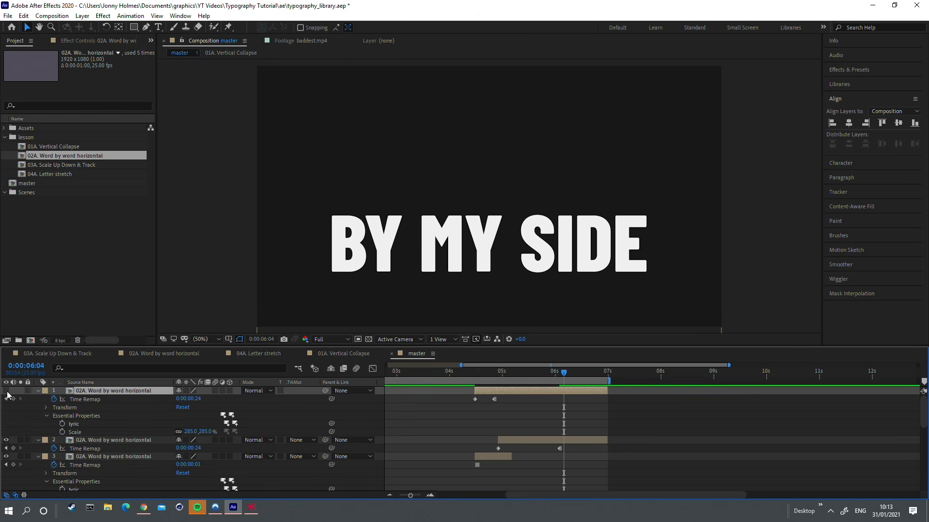
Step: Toggle the visibility of the top two 02A layers to identify their lyric lines and play the section from 0:00:03:24
click(6, 391)
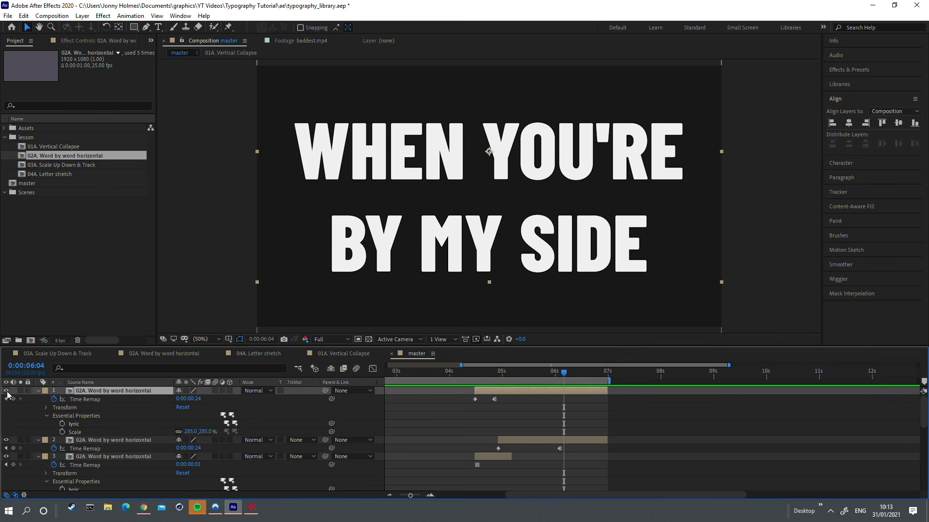
click(7, 441)
click(7, 440)
key(space)
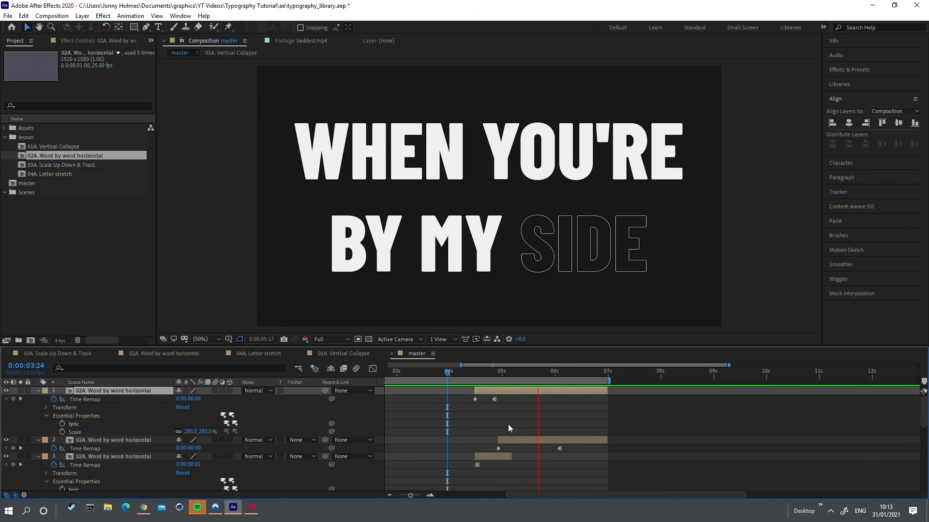
key(space)
key(minus)
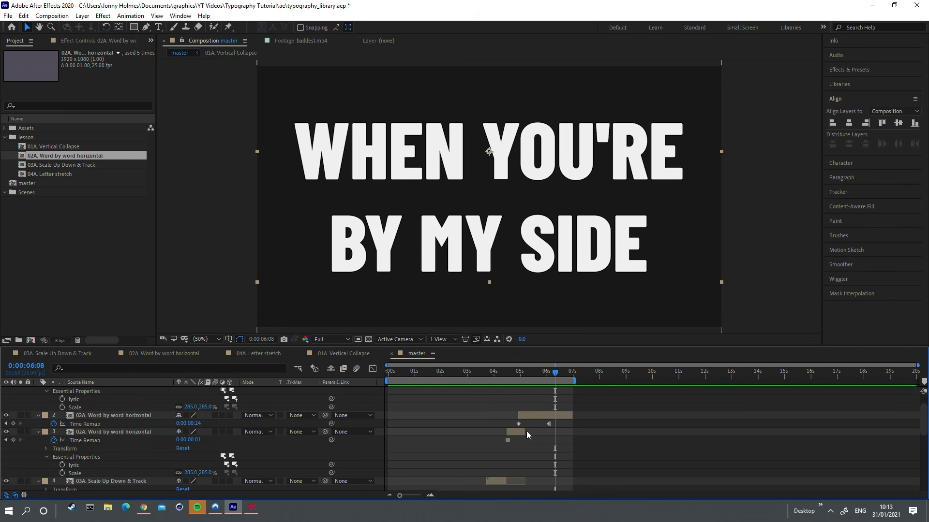